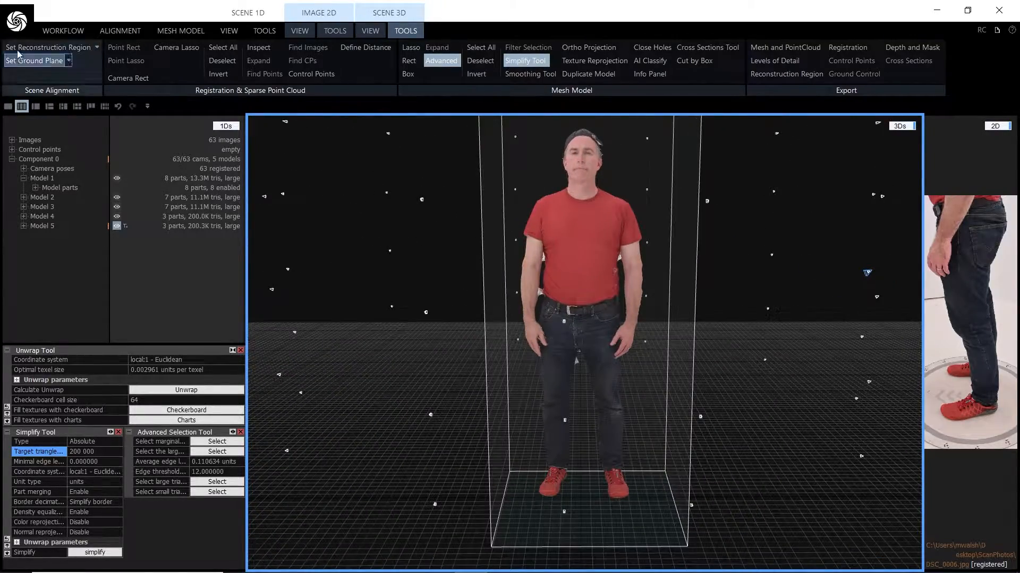
- Start a new project and discard the unsaved changes in the current one
click(17, 21)
click(33, 57)
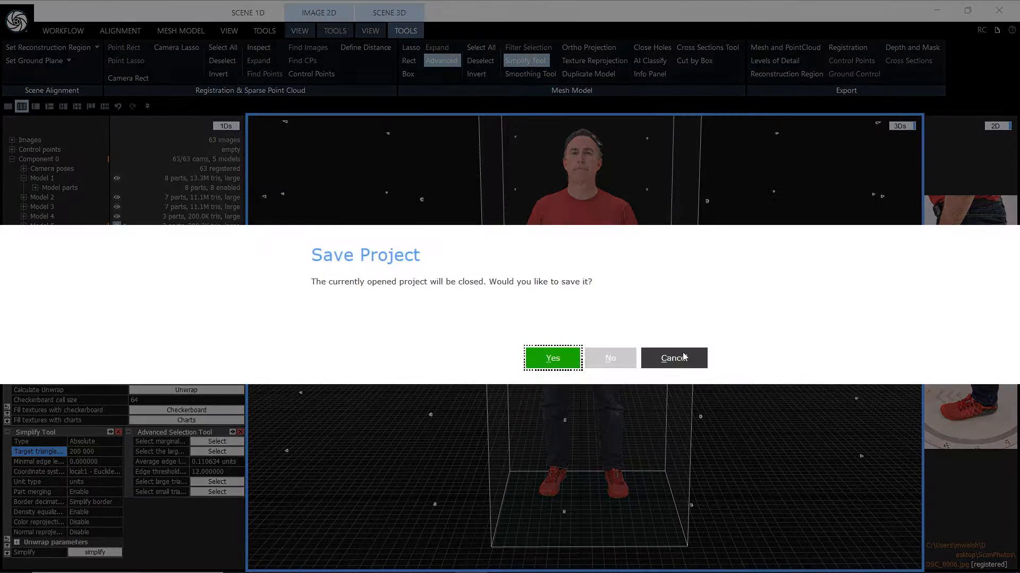
click(609, 358)
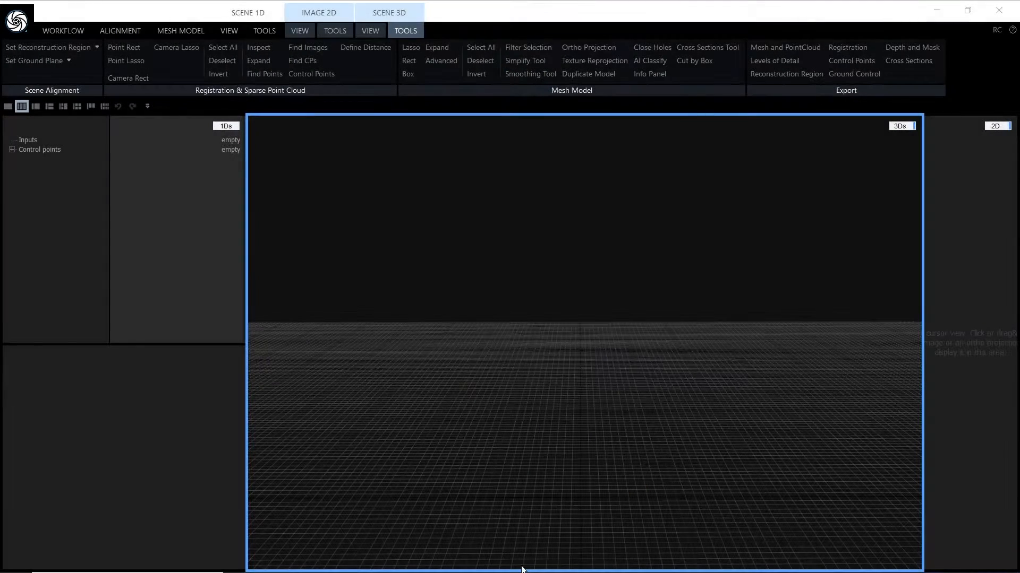
- Switch to Chrome to view the Capturing Reality home page, and return to RealityCapture
mouse_move(547, 569)
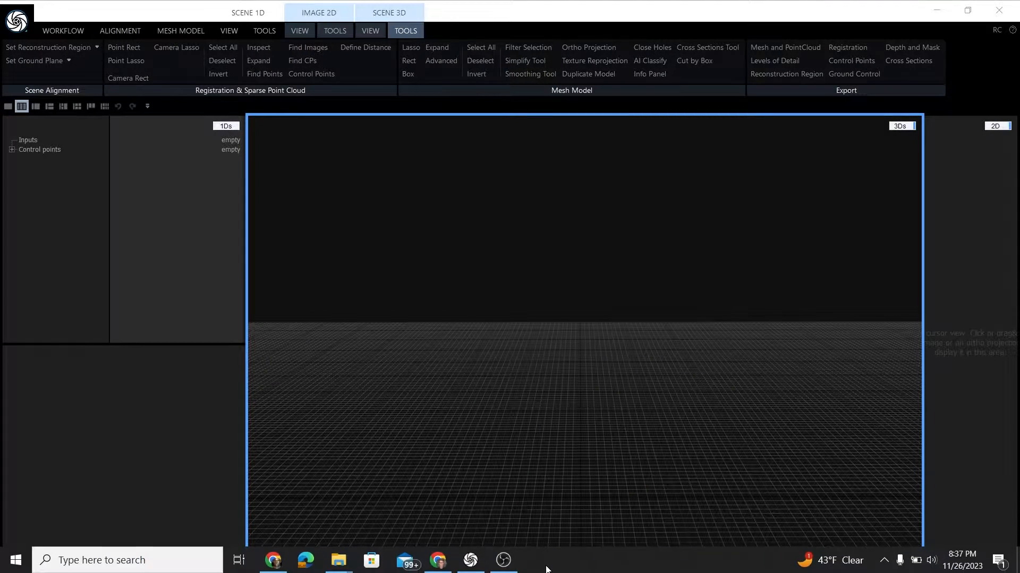
click(437, 561)
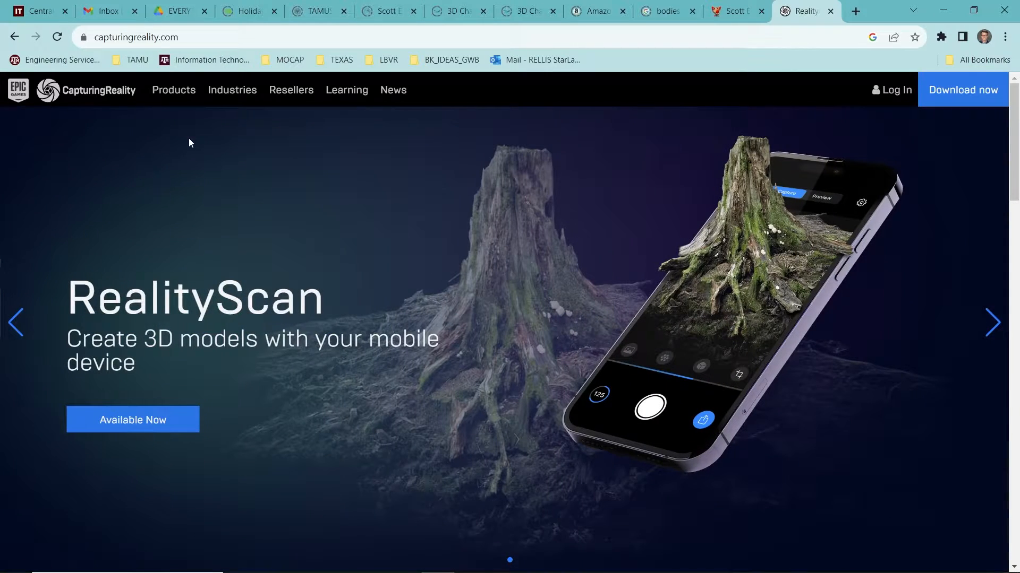
mouse_move(174, 99)
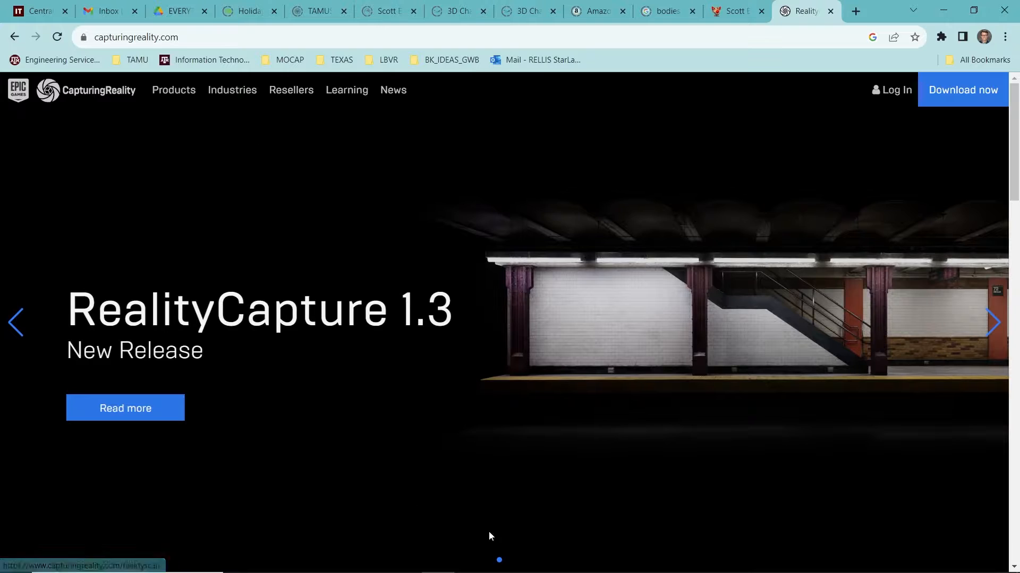
click(471, 560)
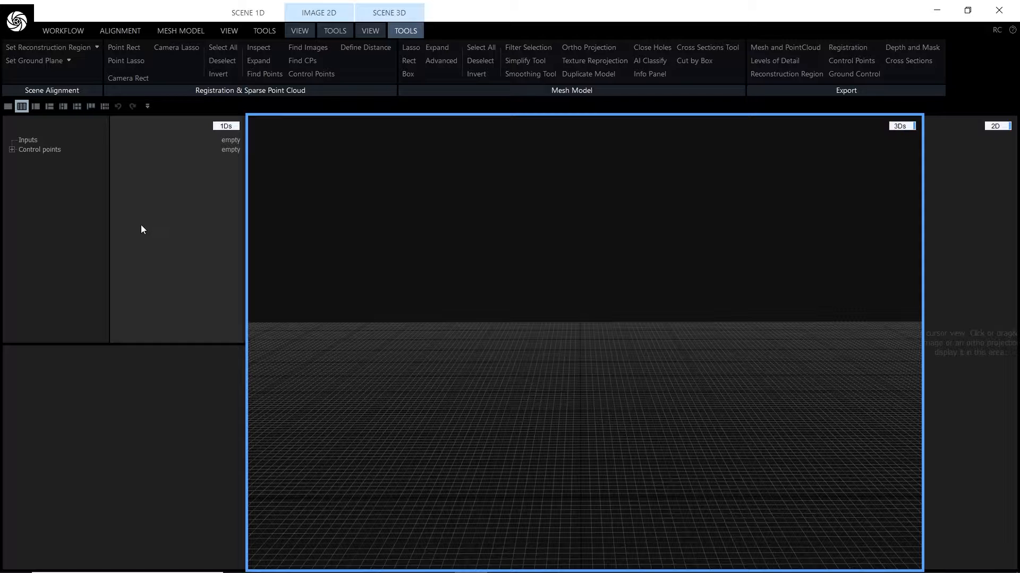
- Import all images from the ScanPhotos folder on the Desktop, with subfolders included
click(62, 31)
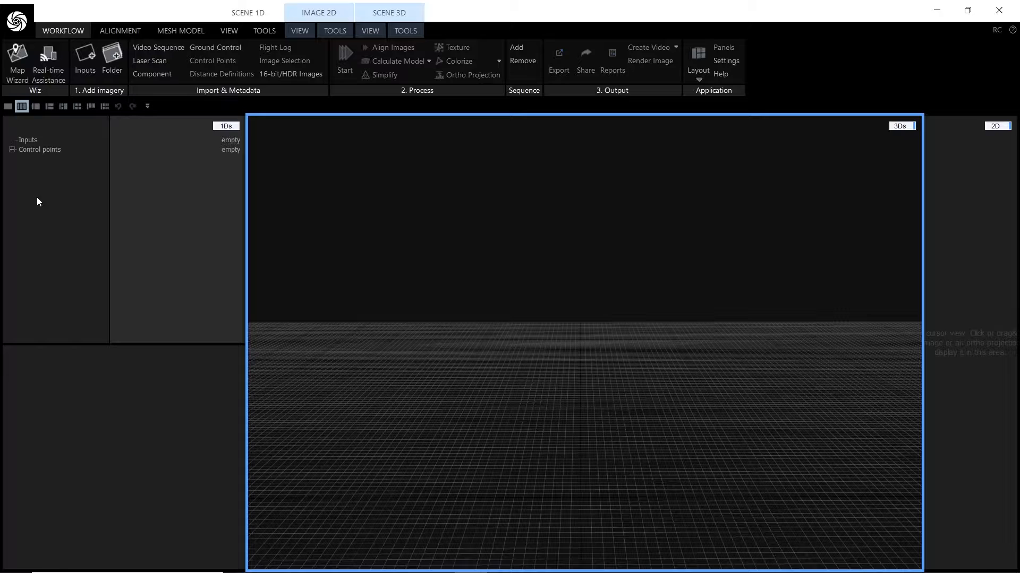
click(110, 57)
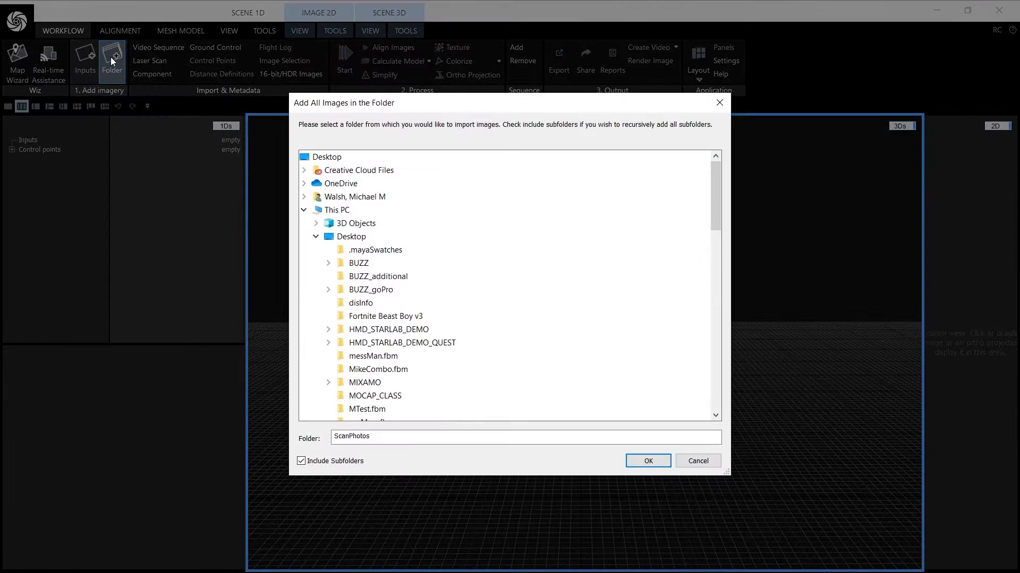
scroll(416, 221, down, 3)
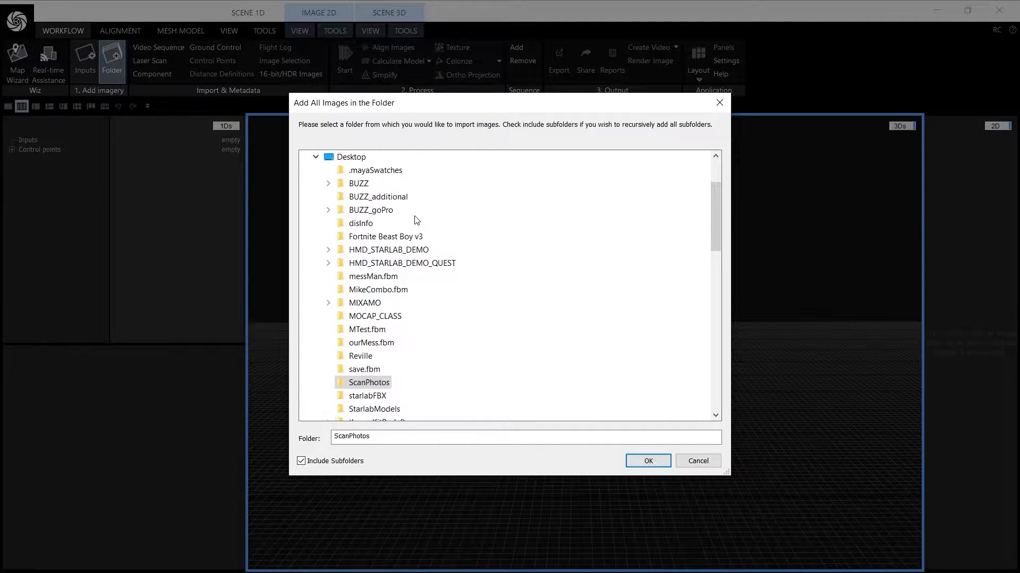
click(371, 343)
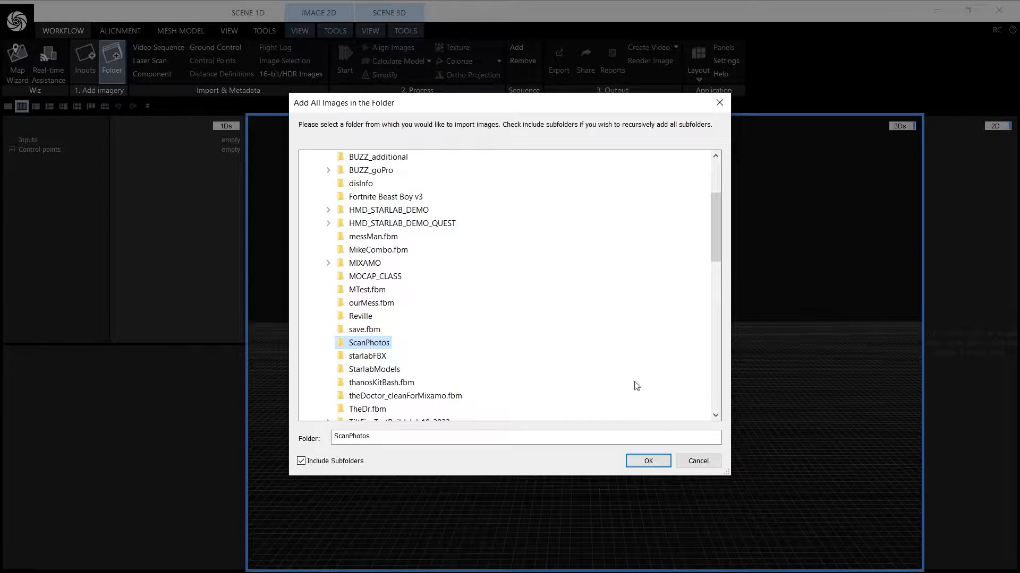
click(652, 460)
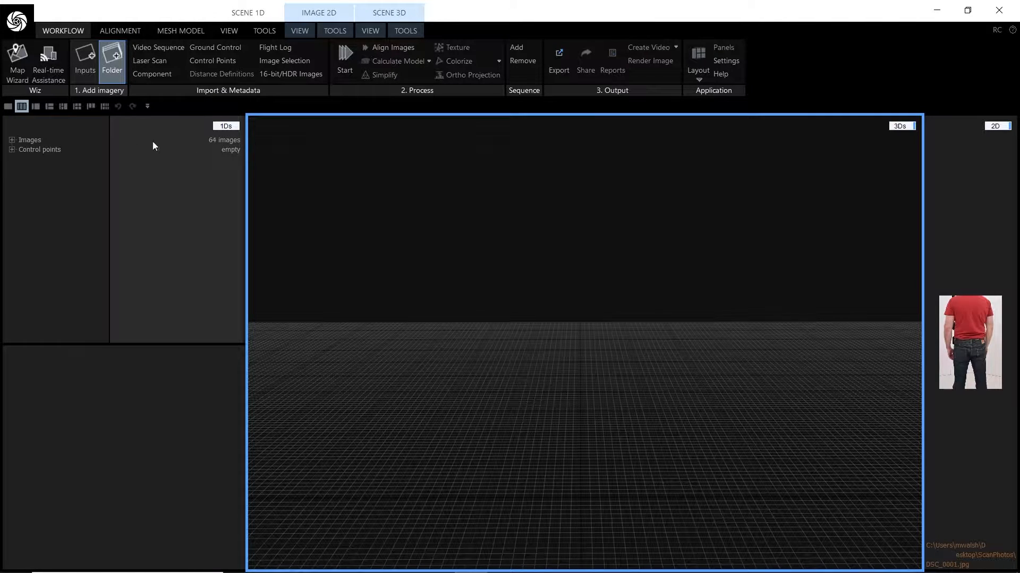
- Expand the list of imported images, make its pane taller, and widen the 2D view to about the 3D view's width
click(14, 142)
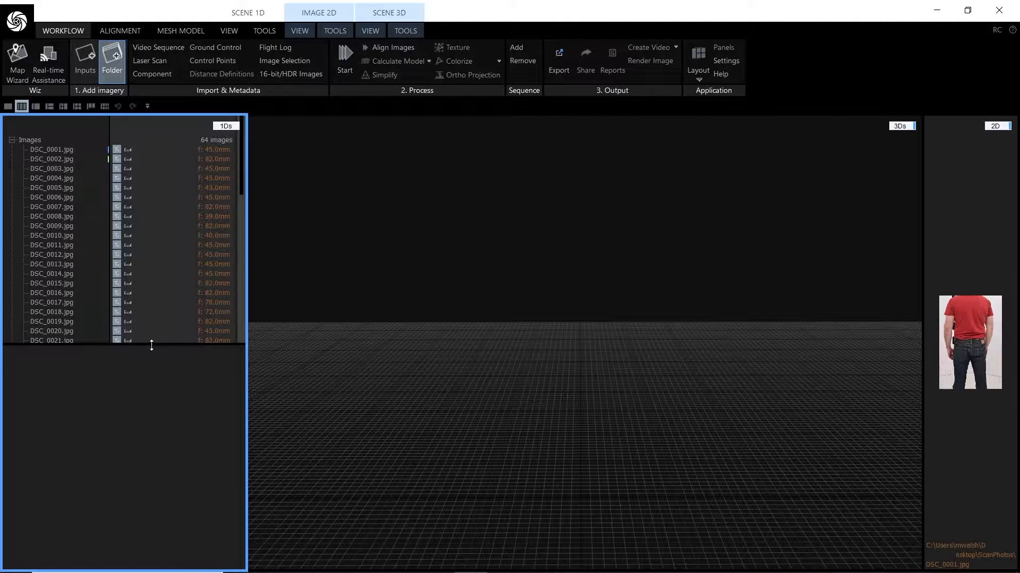
drag(151, 346, 150, 478)
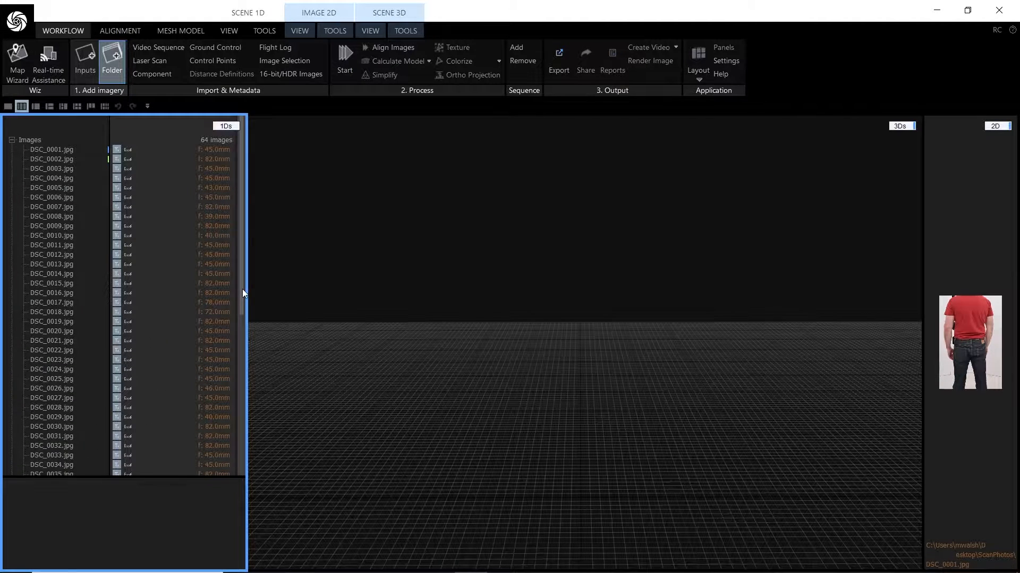
mouse_move(242, 288)
mouse_down()
mouse_move(241, 448)
mouse_move(242, 287)
mouse_up()
mouse_move(106, 207)
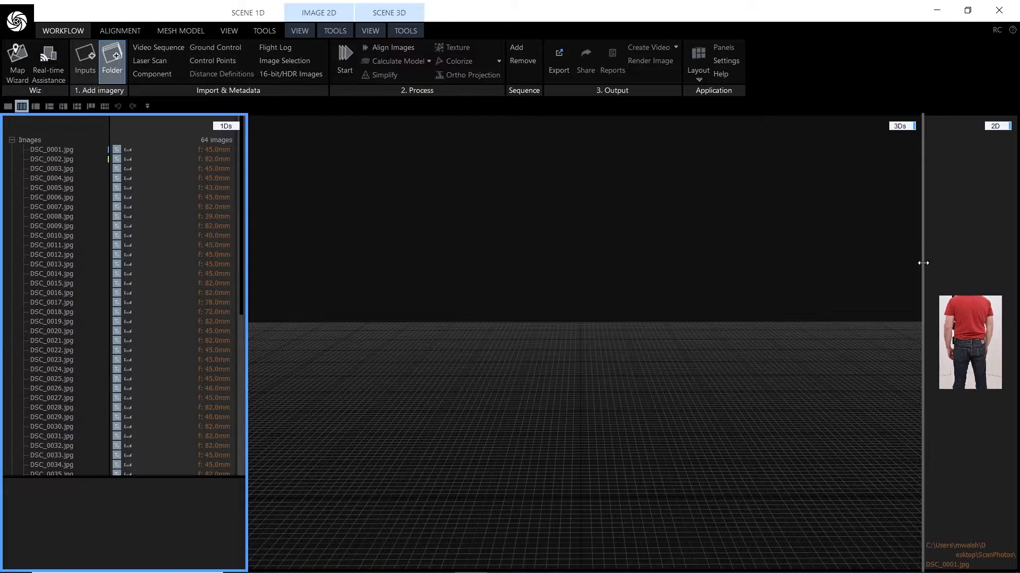
drag(923, 260, 635, 259)
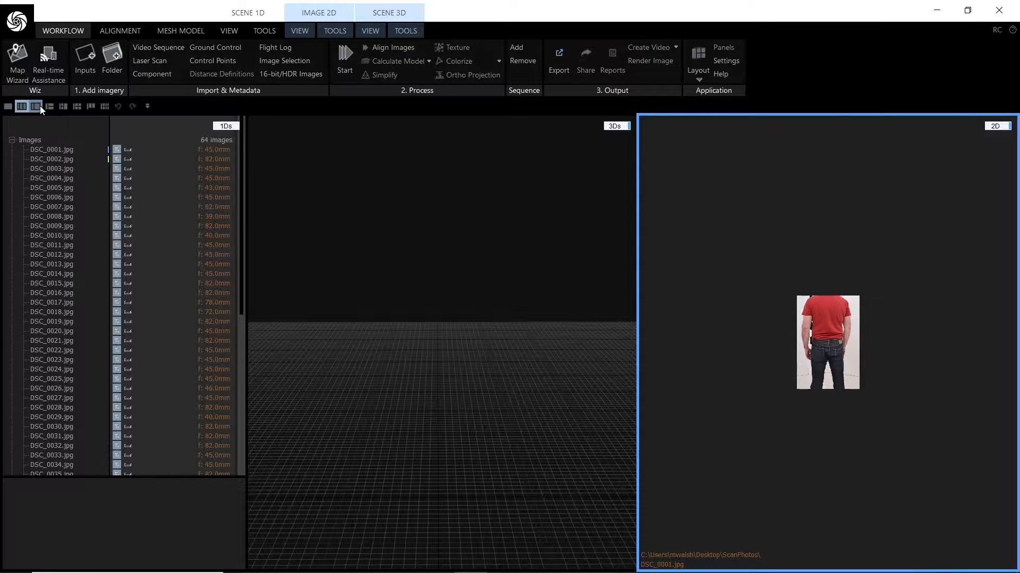
- Look through the built-in help page in the single-view layout and return to the 1D, 3D and 2D layout
click(8, 106)
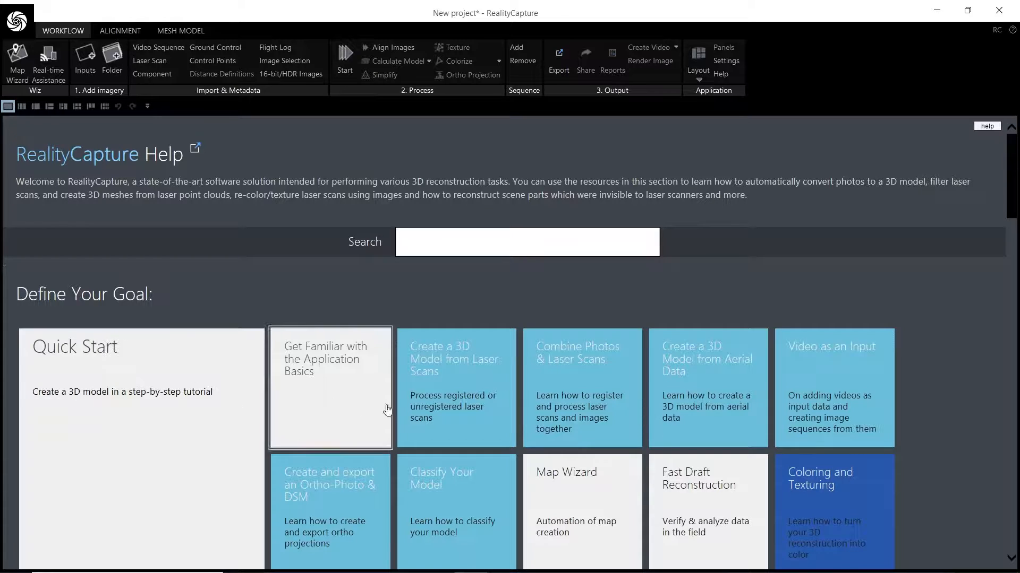
scroll(706, 338, down, 3)
scroll(705, 339, down, 2)
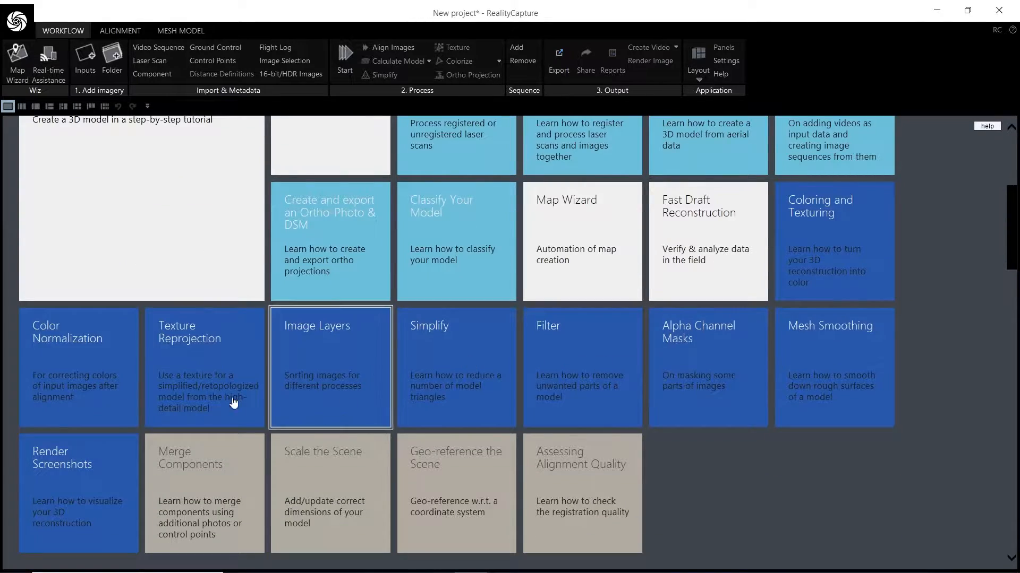
scroll(134, 346, up, 5)
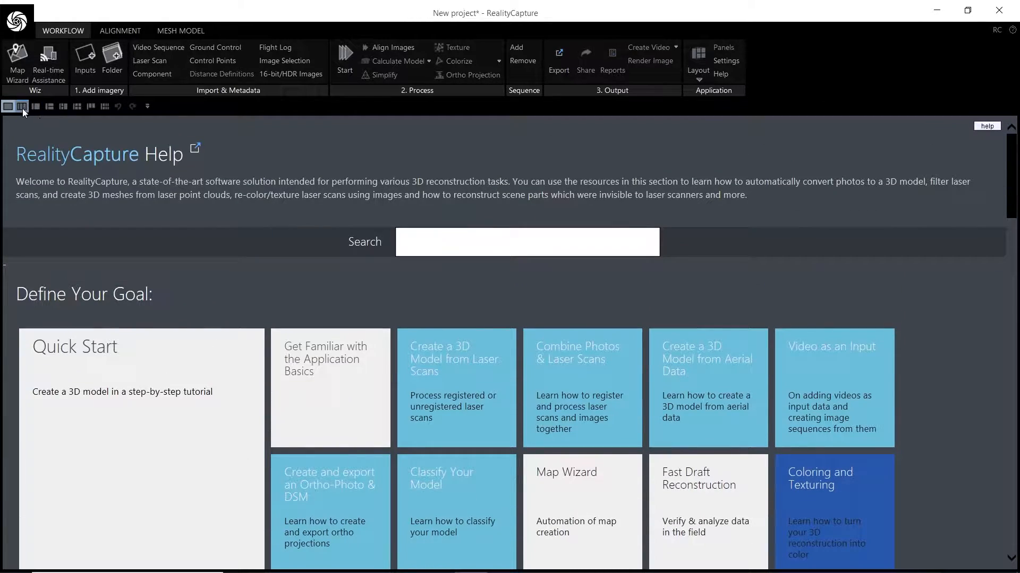
click(22, 106)
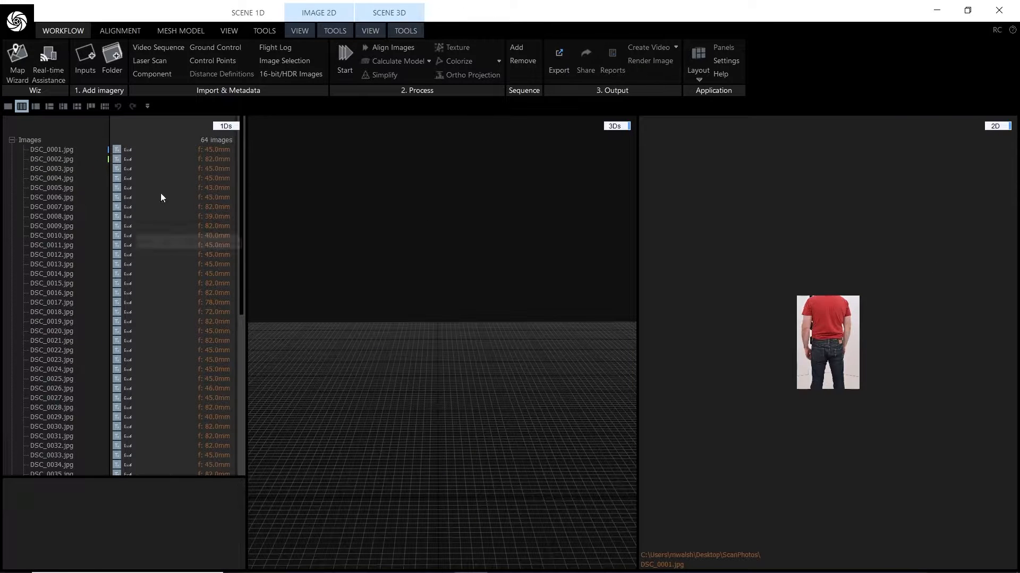
- Preview alternative window layouts and restore the 1D, 3D and 2D layout
click(35, 106)
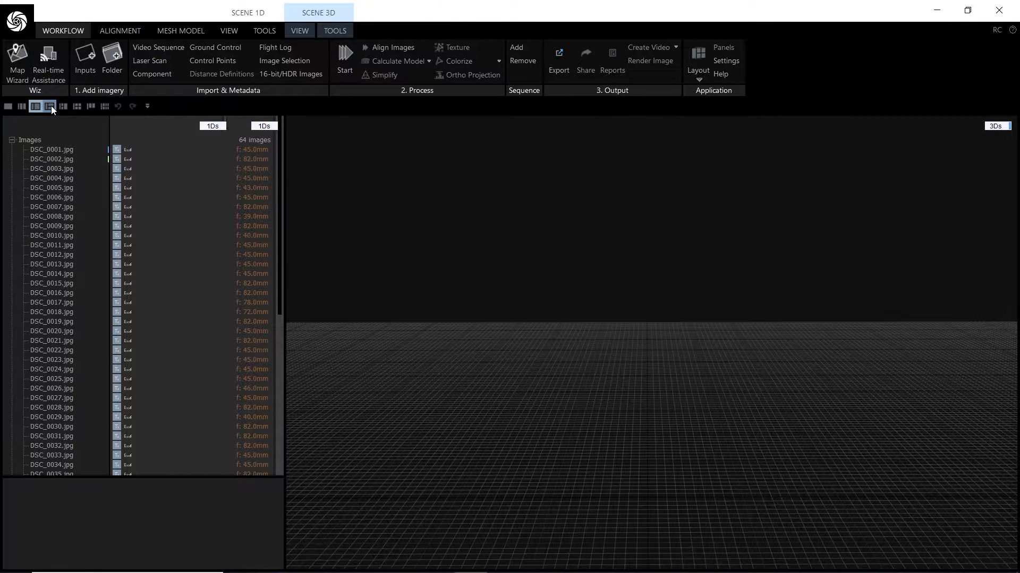
click(62, 104)
click(23, 108)
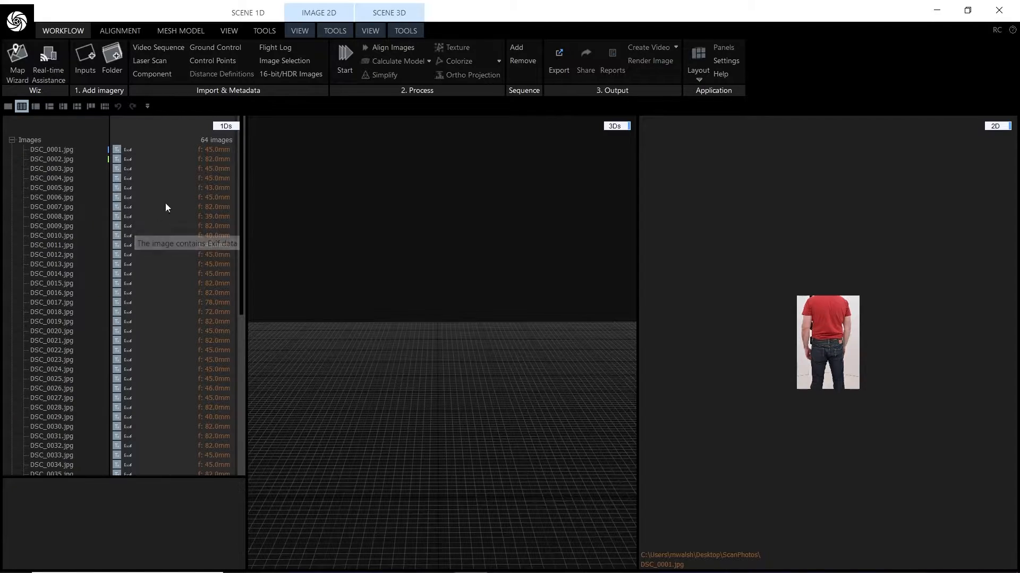
- Examine the empty 3D view and the view types that the 2D pane can display
mouse_move(526, 332)
mouse_down()
mouse_move(499, 358)
mouse_move(508, 276)
mouse_move(540, 317)
mouse_move(509, 343)
mouse_move(528, 326)
mouse_move(523, 334)
mouse_up()
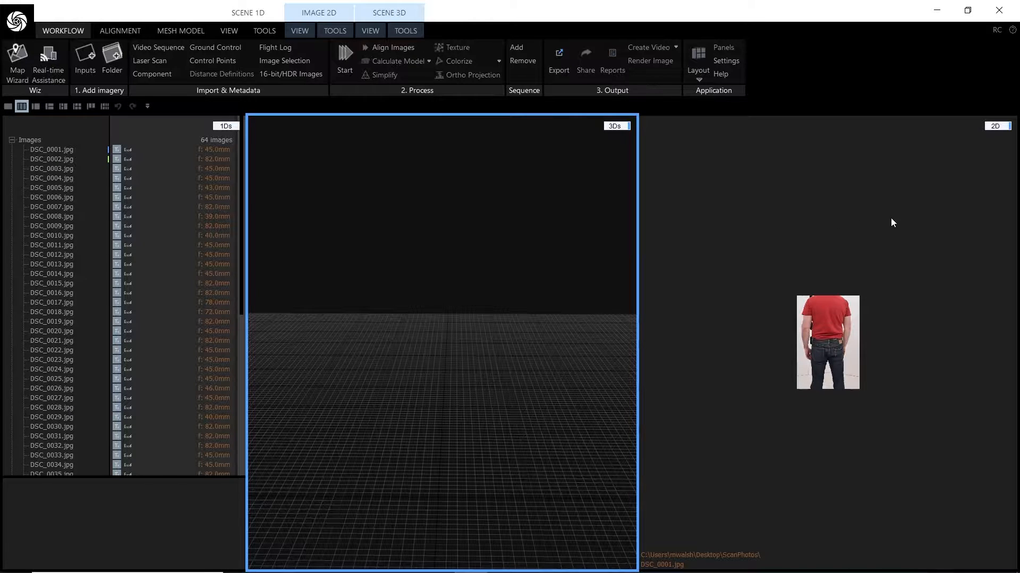
click(994, 127)
click(994, 126)
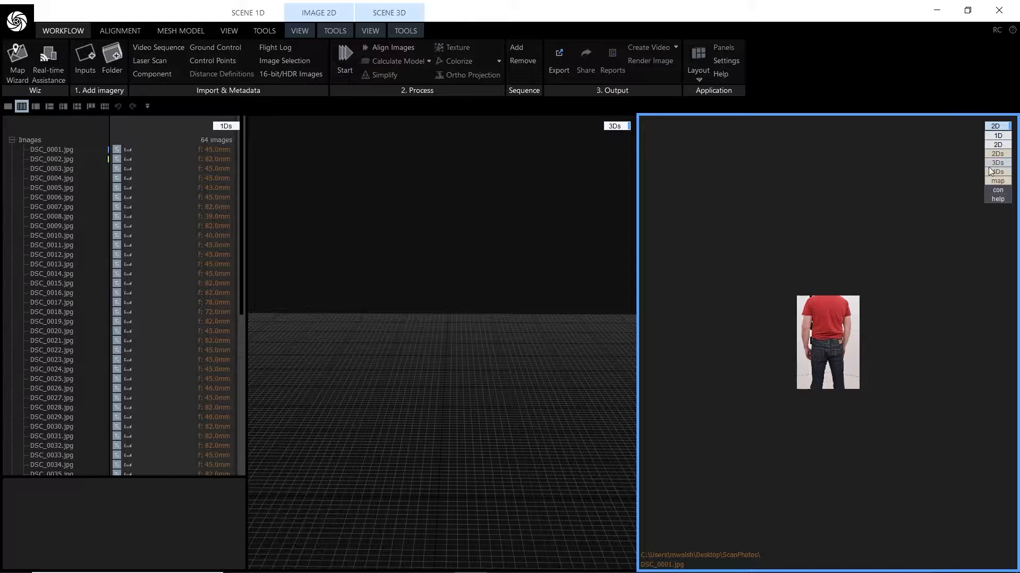
click(891, 142)
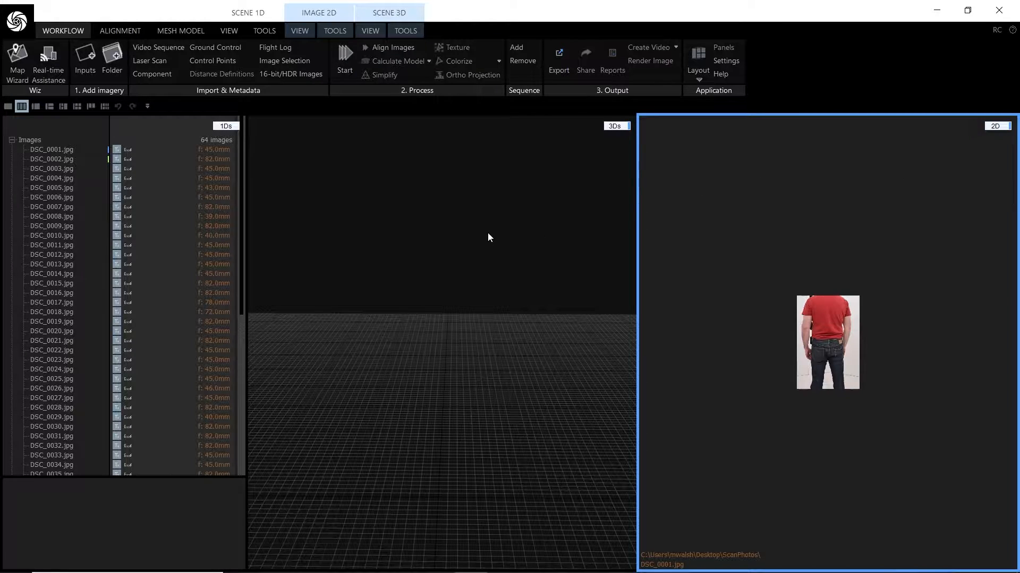
- Display DSC_0002.jpg in the 2D view and inspect it enlarged
click(58, 159)
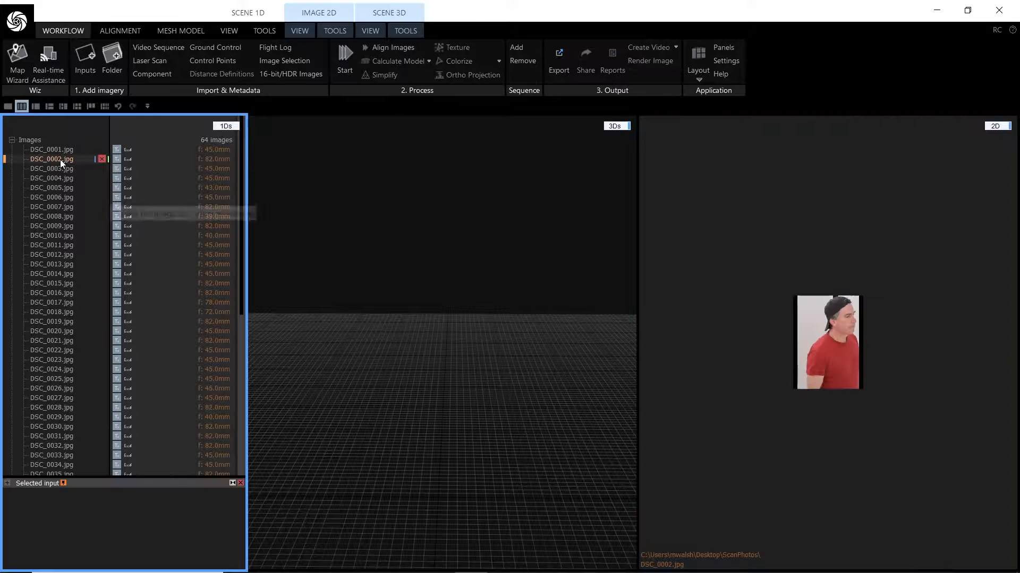
scroll(848, 398, up, 5)
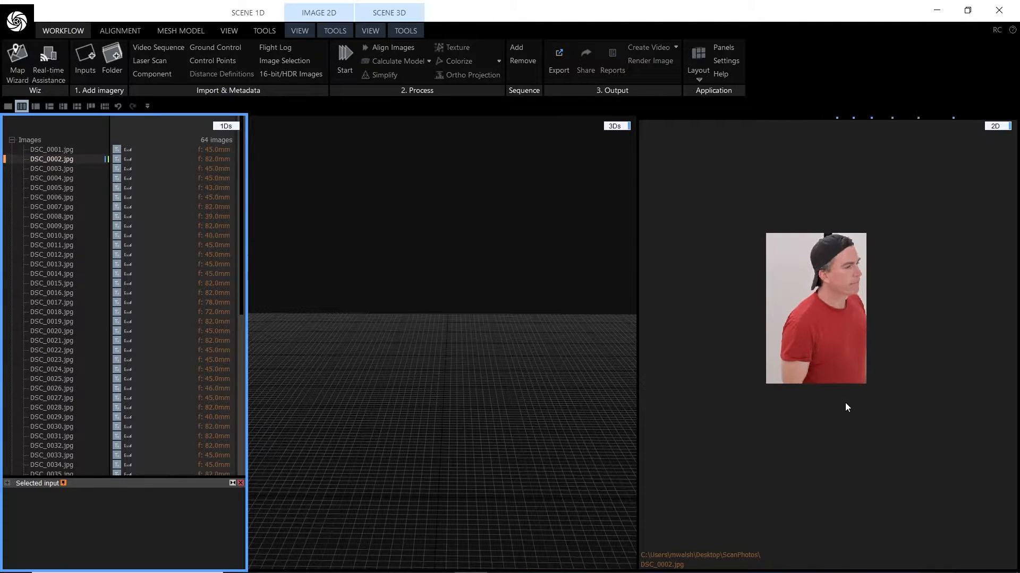
scroll(842, 406, up, 1)
click(832, 430)
scroll(894, 313, up, 3)
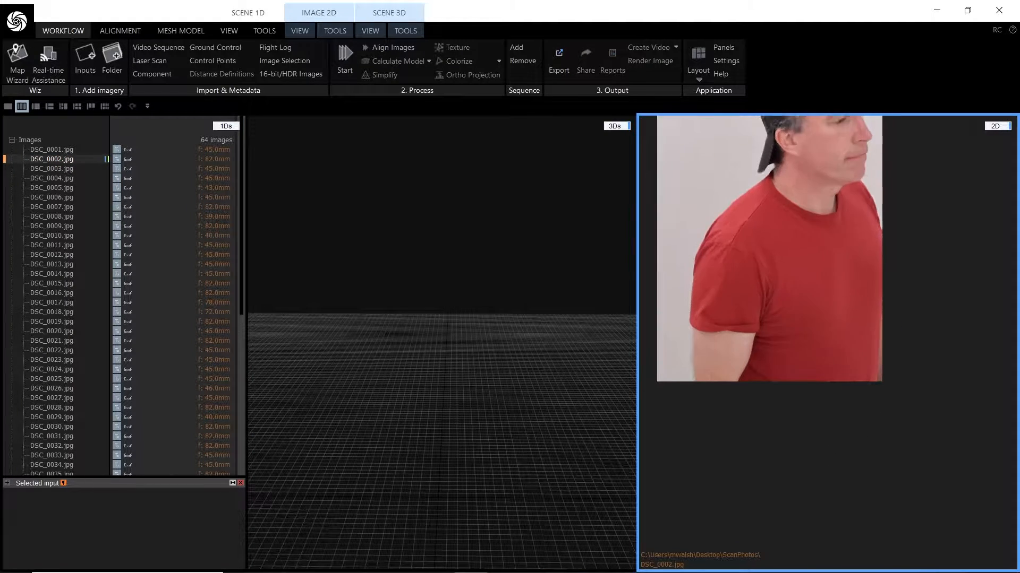
scroll(893, 314, down, 5)
scroll(880, 315, up, 1)
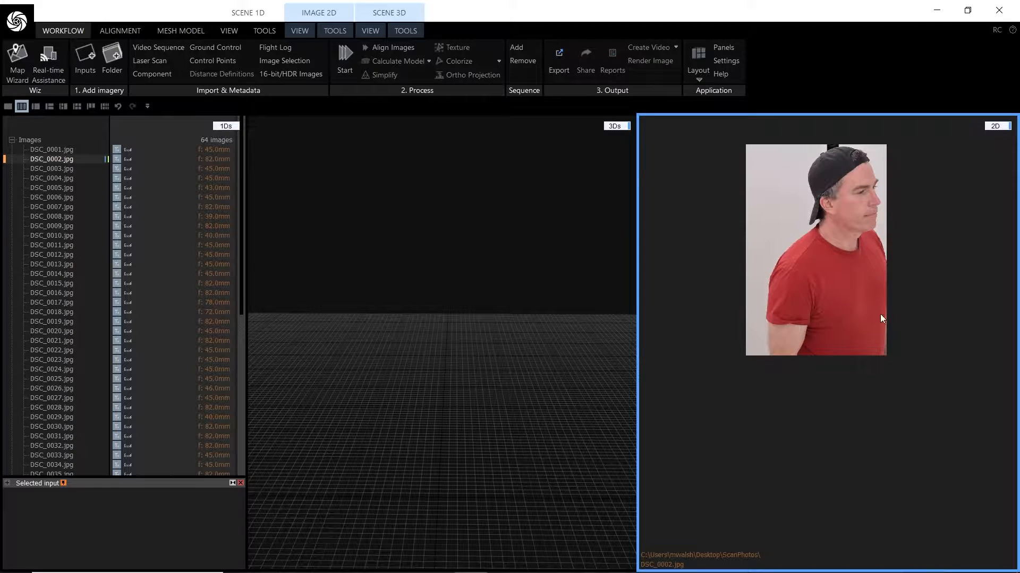
- Look through a range of scan photos between DSC_0007.jpg and DSC_0029.jpg in the 2D view, ending on DSC_0001.jpg
click(43, 208)
click(47, 228)
click(55, 254)
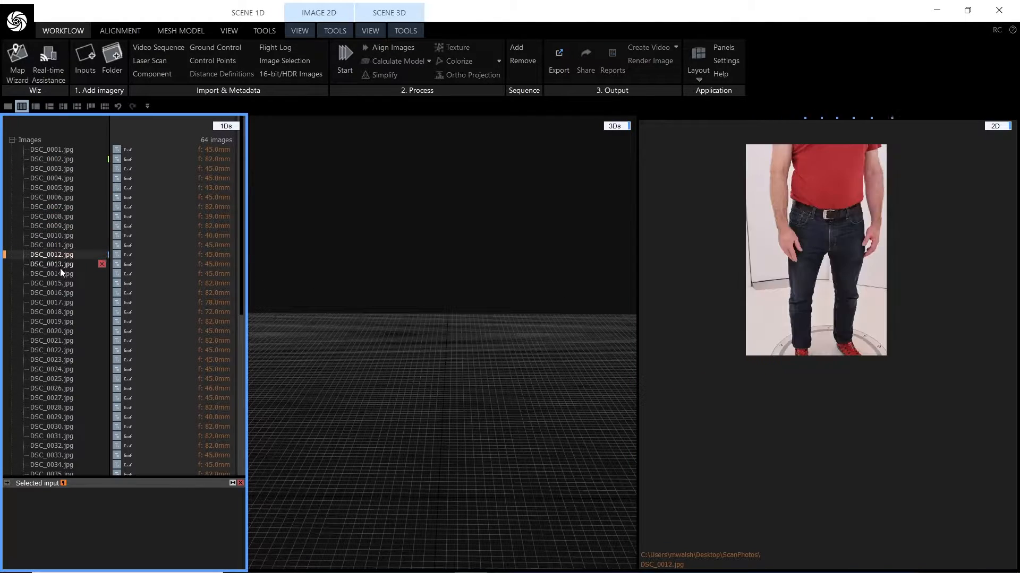
click(64, 283)
click(67, 303)
click(73, 331)
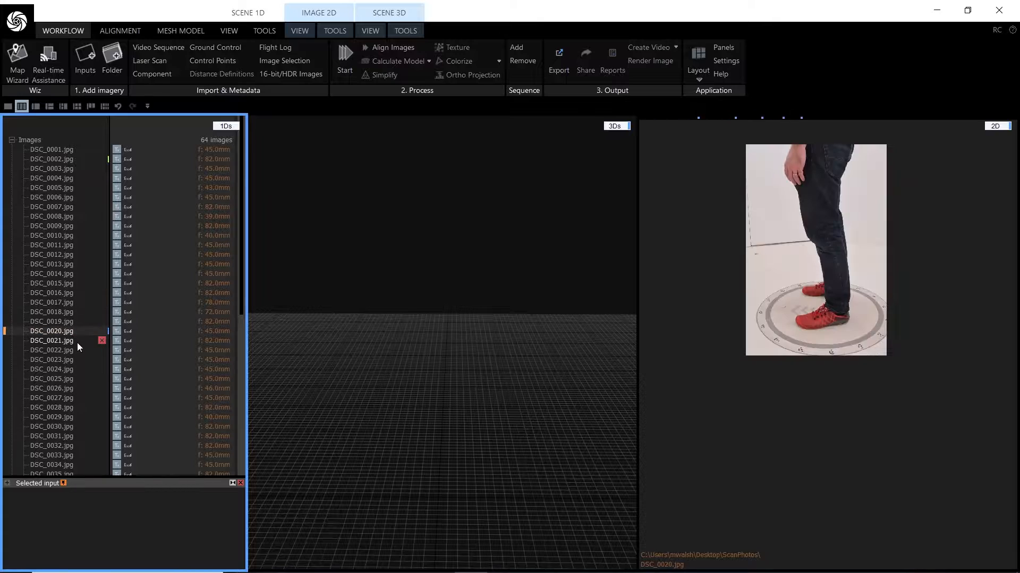
click(77, 341)
click(84, 361)
click(88, 390)
click(88, 398)
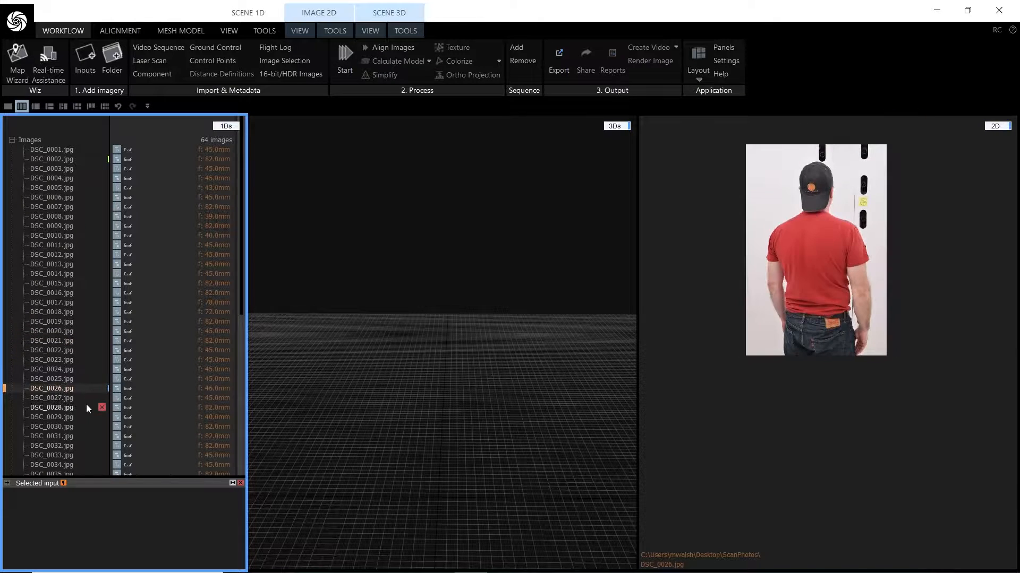
click(62, 415)
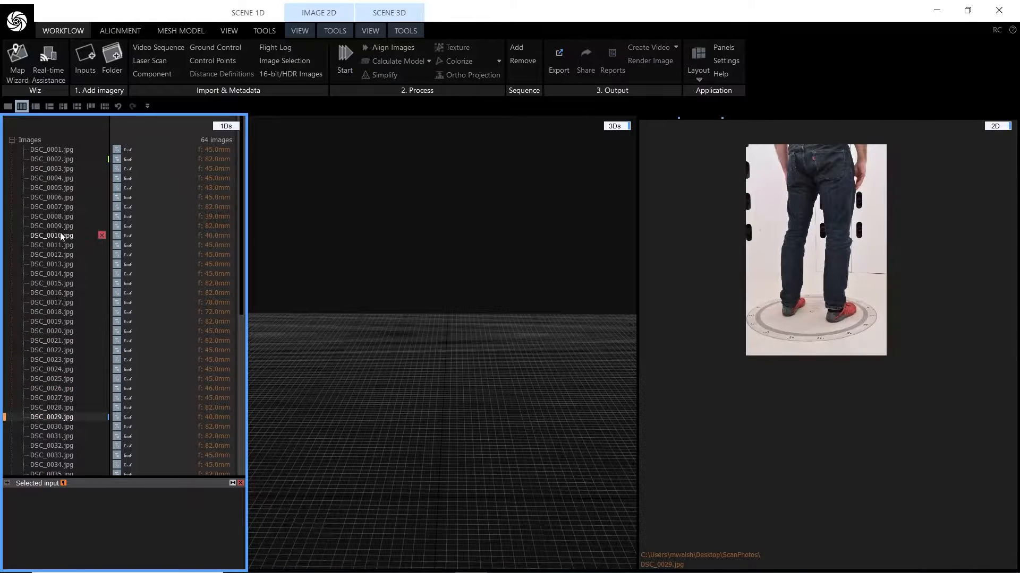
click(51, 149)
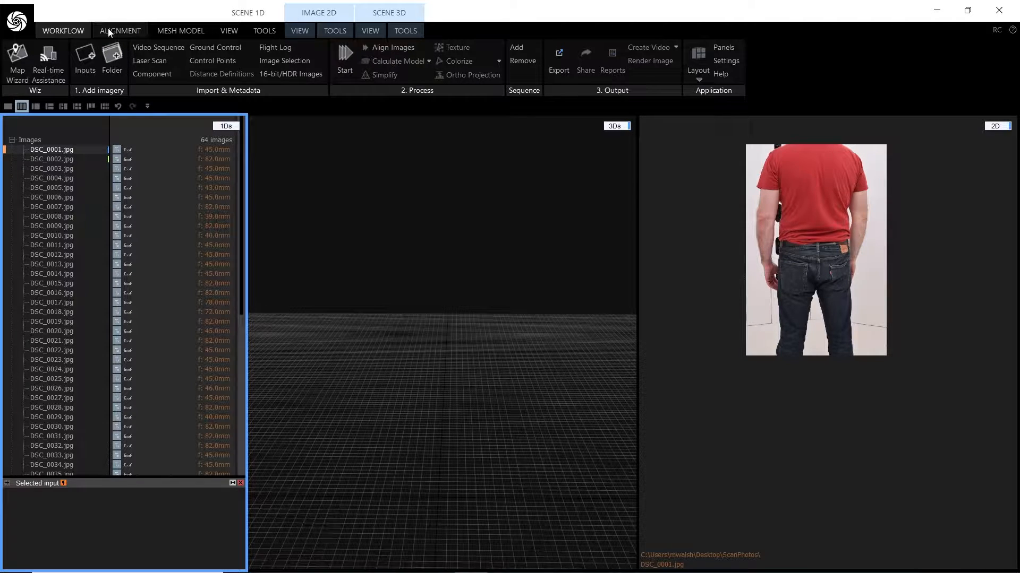
- Collapse the image list and align the imported scan photos
click(12, 139)
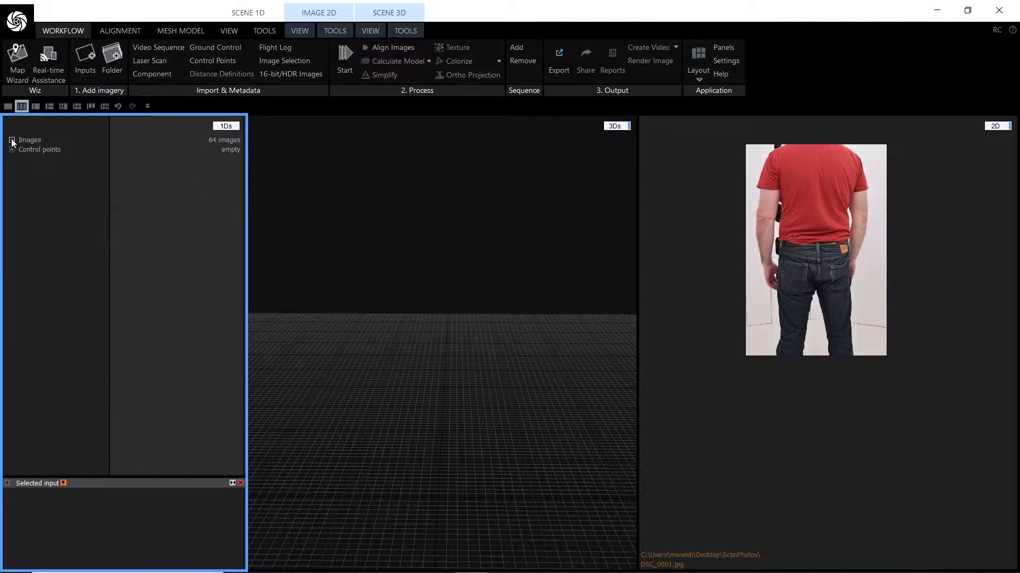
click(121, 31)
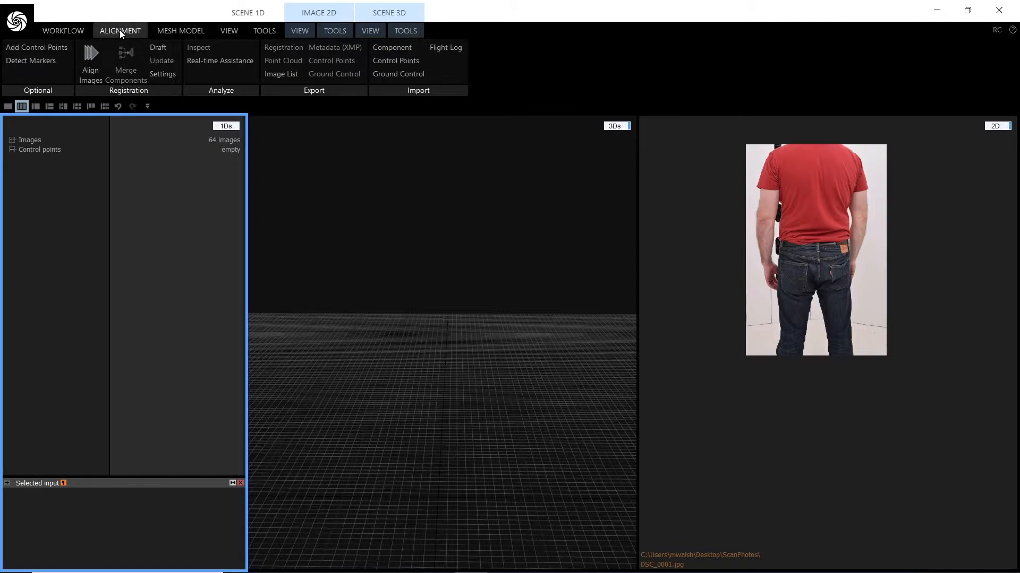
click(90, 52)
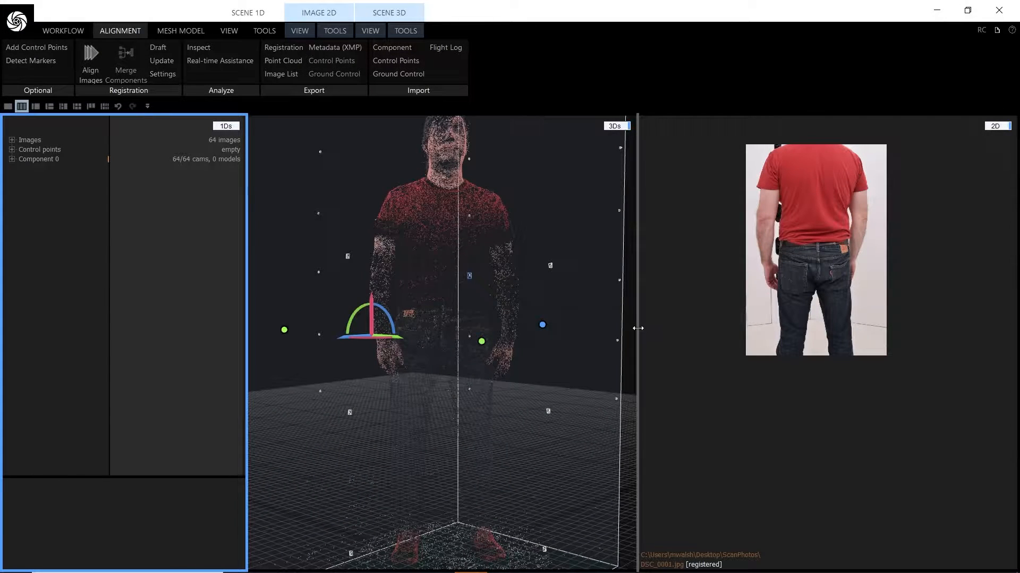
- Widen the 3D view and inspect the aligned point cloud inside its reconstruction region
drag(642, 329, 977, 337)
right_drag(888, 406, 774, 406)
scroll(730, 339, down, 3)
drag(758, 386, 732, 386)
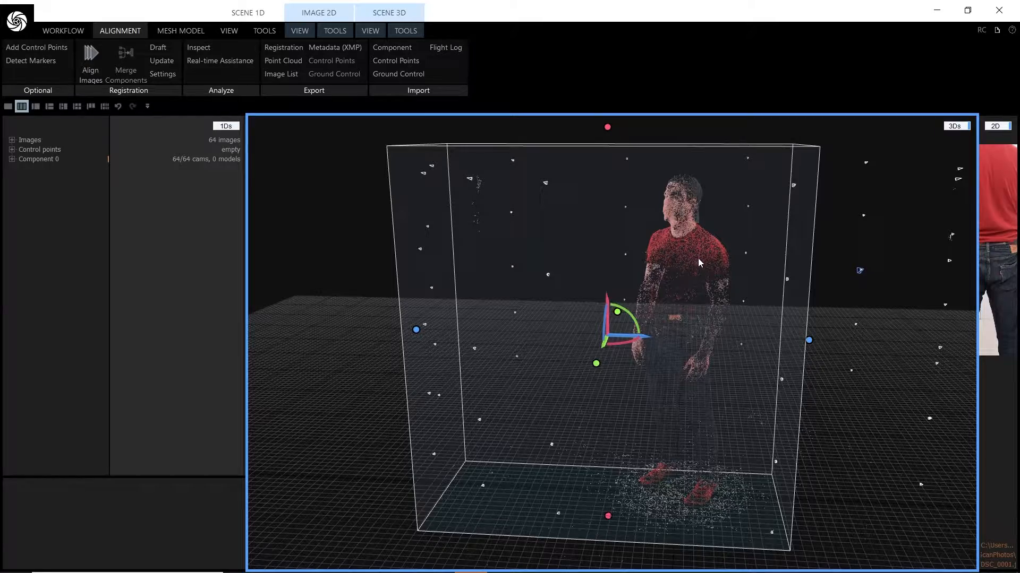
drag(709, 314, 716, 293)
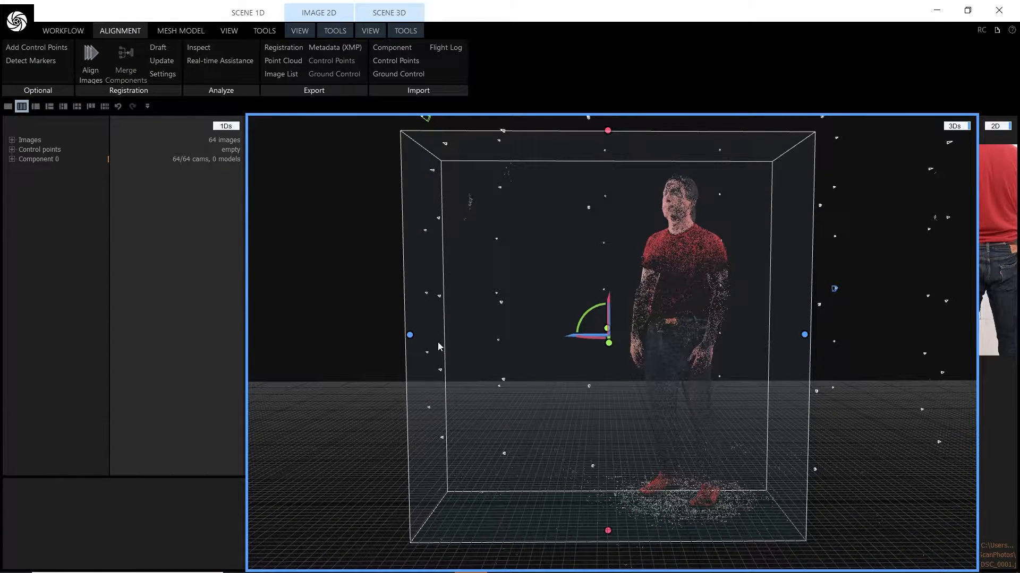
- Shrink the reconstruction region on its sides so that it closely encloses the standing person
drag(410, 338, 588, 342)
drag(726, 382, 743, 406)
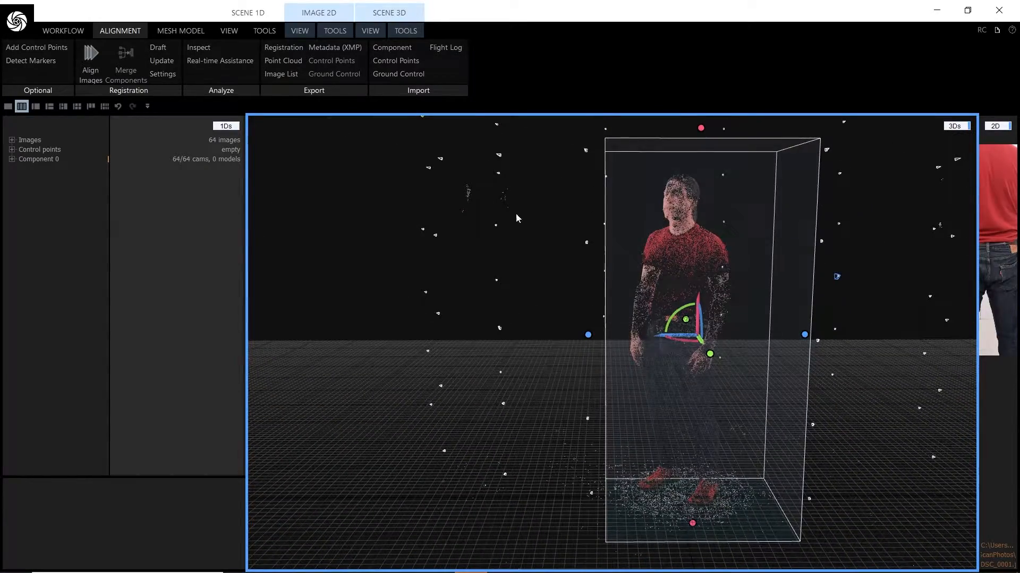
drag(802, 437, 788, 345)
drag(708, 470, 857, 434)
drag(788, 340, 735, 424)
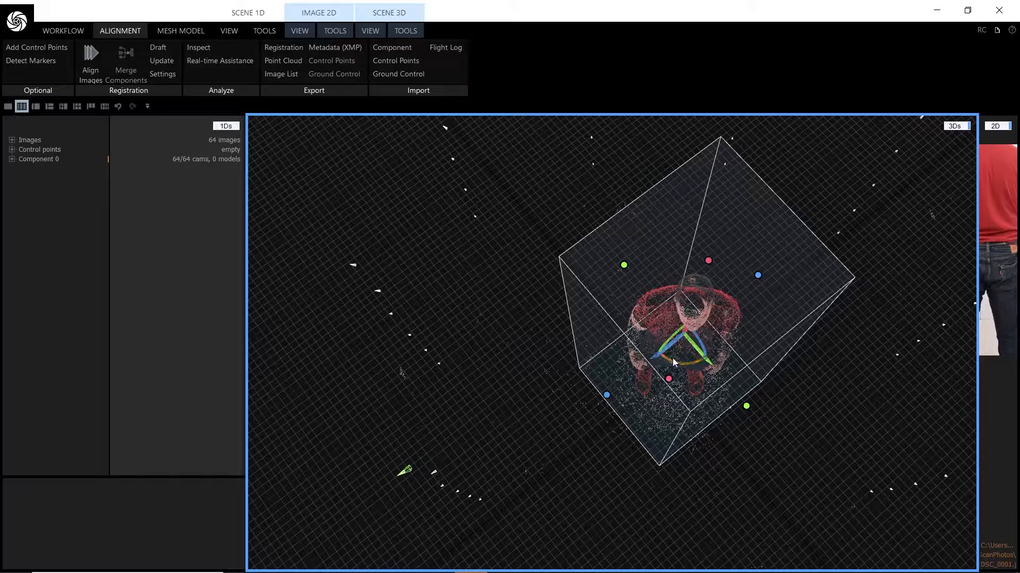
drag(675, 363, 639, 307)
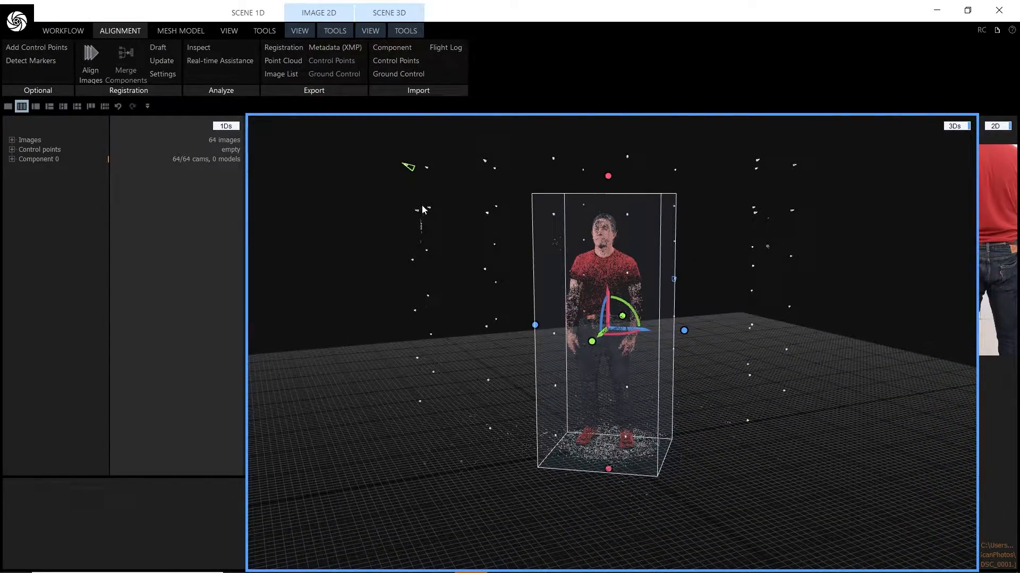
- Examine the camera positions surrounding the person from several angles in the 3D view
drag(425, 209, 414, 246)
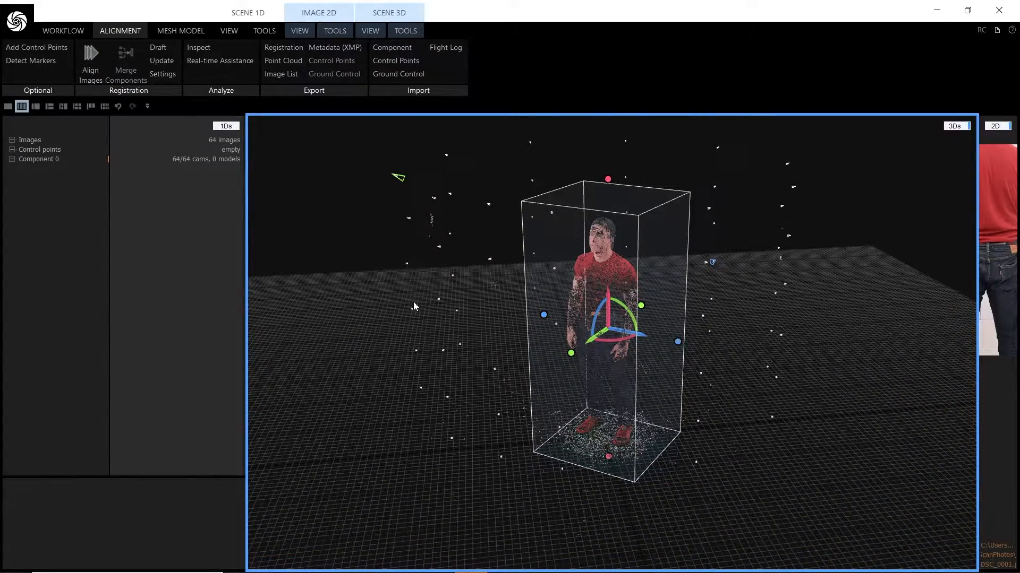
drag(721, 375, 796, 407)
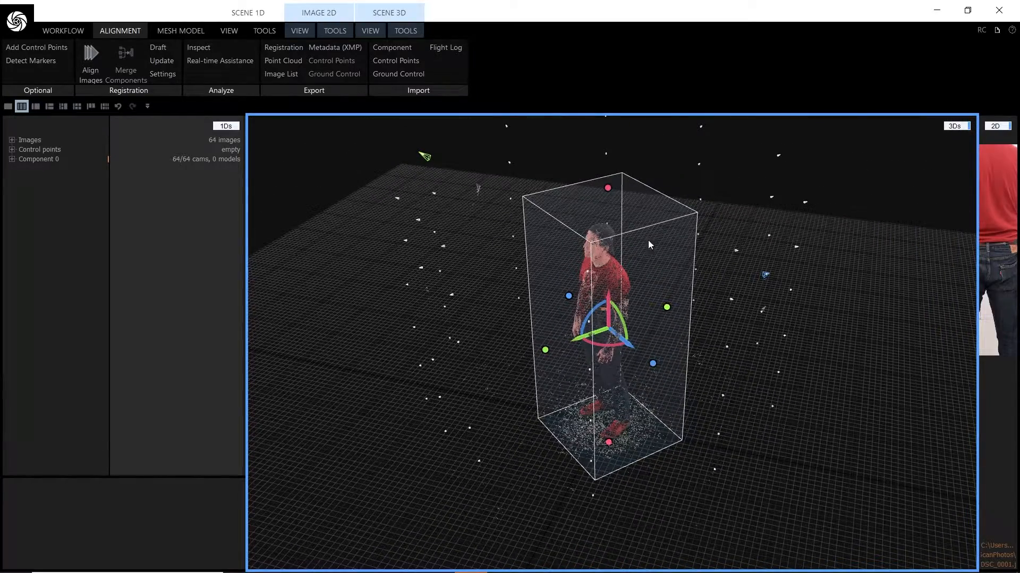
drag(648, 240, 723, 412)
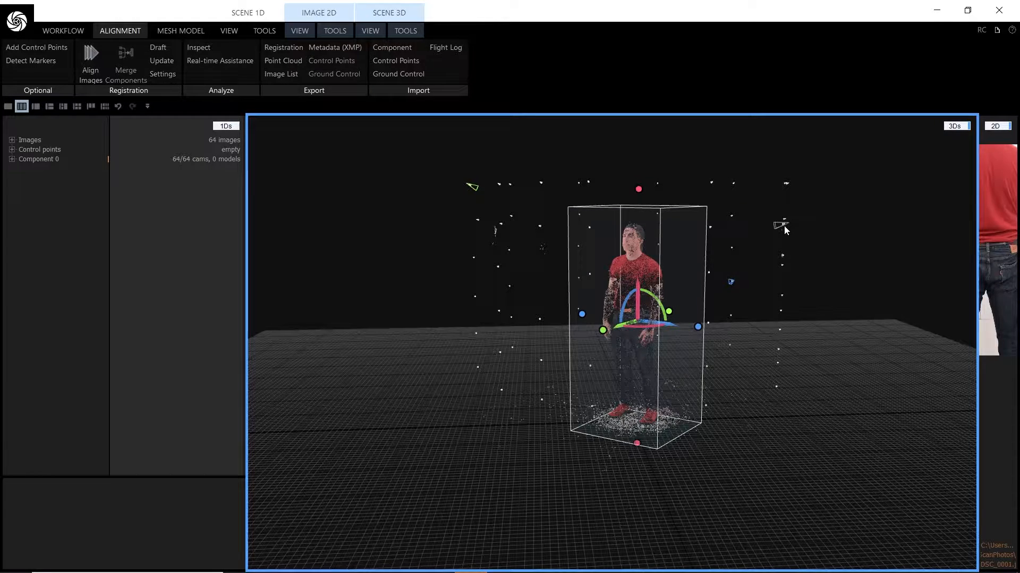
mouse_move(788, 261)
mouse_down()
mouse_move(822, 278)
mouse_move(785, 279)
mouse_move(808, 260)
mouse_move(799, 270)
mouse_move(782, 258)
mouse_up()
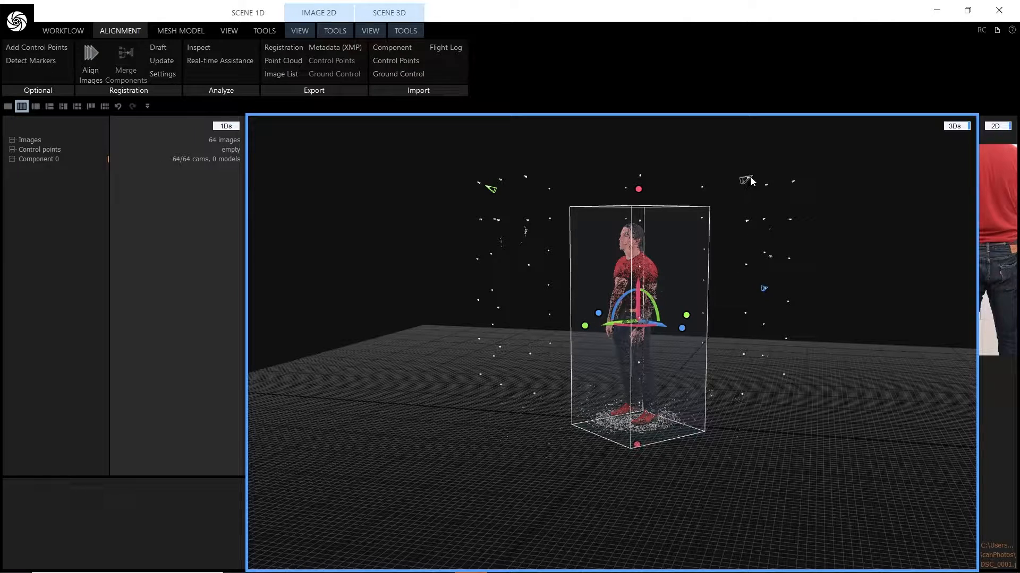
drag(869, 315, 757, 367)
scroll(823, 346, up, 5)
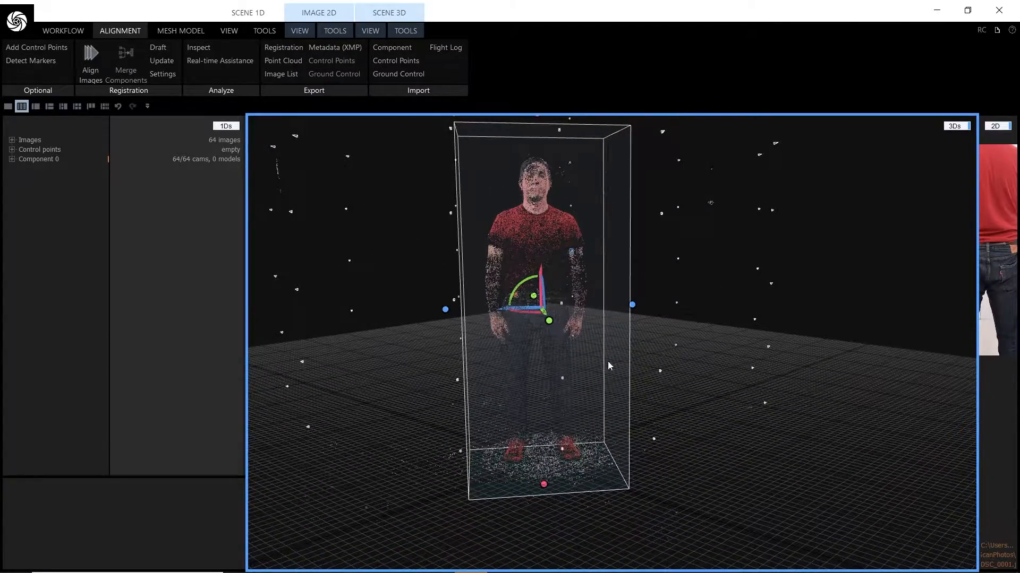
- Expand Component 0 to check its registered camera poses and inspect the point cloud from the front
click(12, 160)
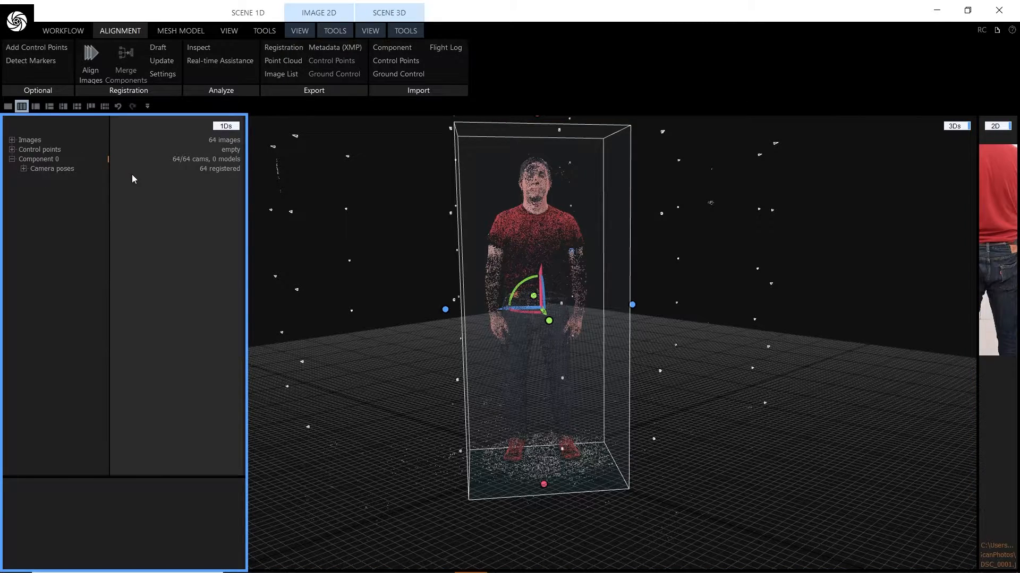
drag(740, 320, 767, 337)
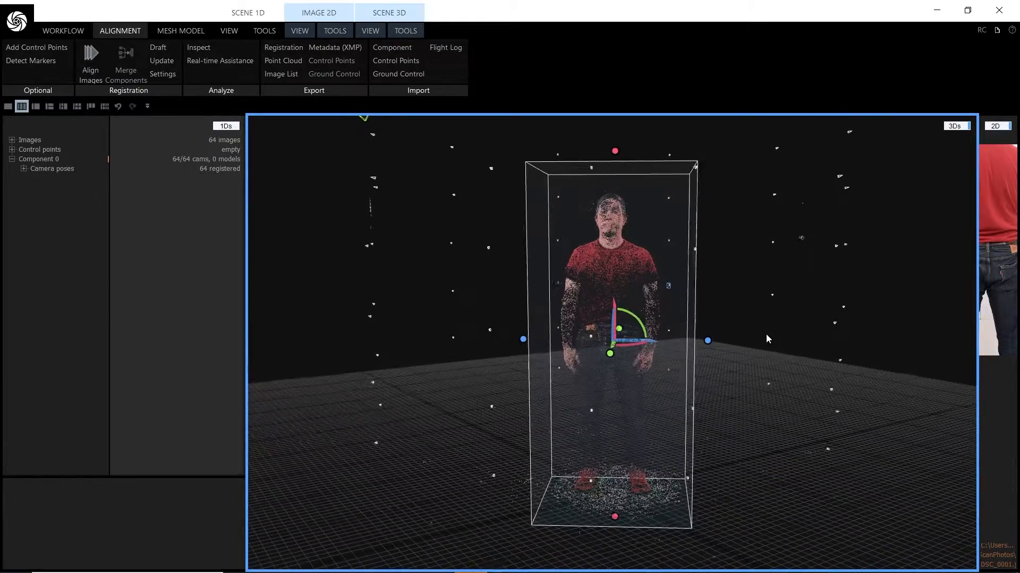
drag(798, 290, 788, 344)
scroll(797, 327, down, 2)
scroll(797, 327, up, 6)
scroll(796, 327, down, 3)
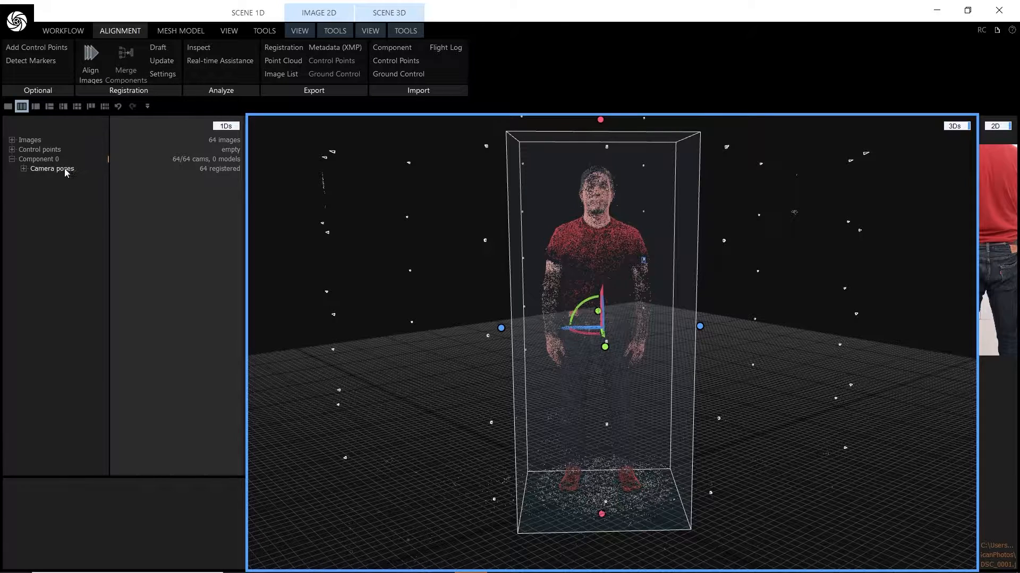
- Calculate the 3D model of the person in normal detail and inspect the resulting mesh
click(180, 31)
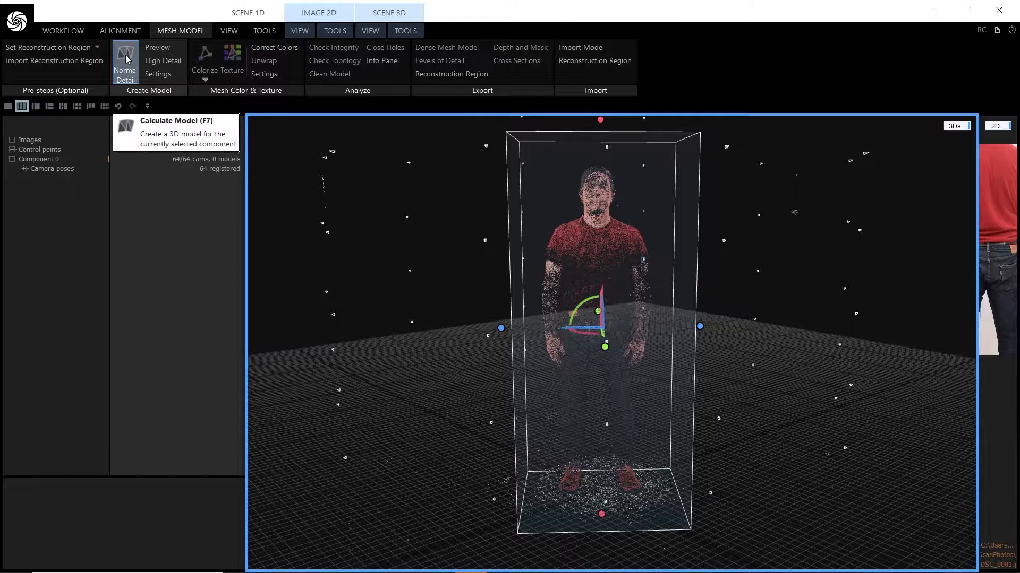
click(125, 58)
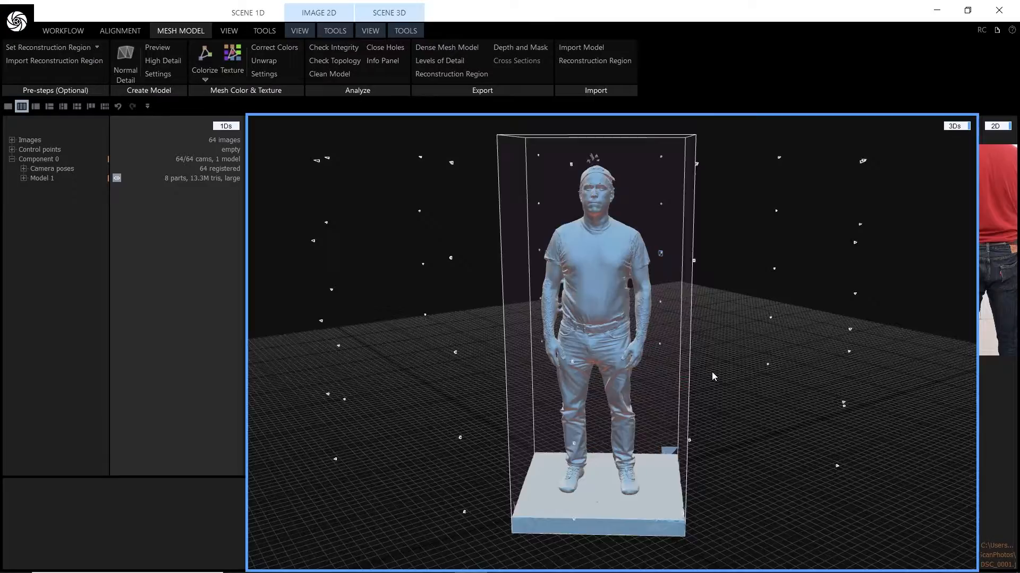
scroll(757, 366, up, 5)
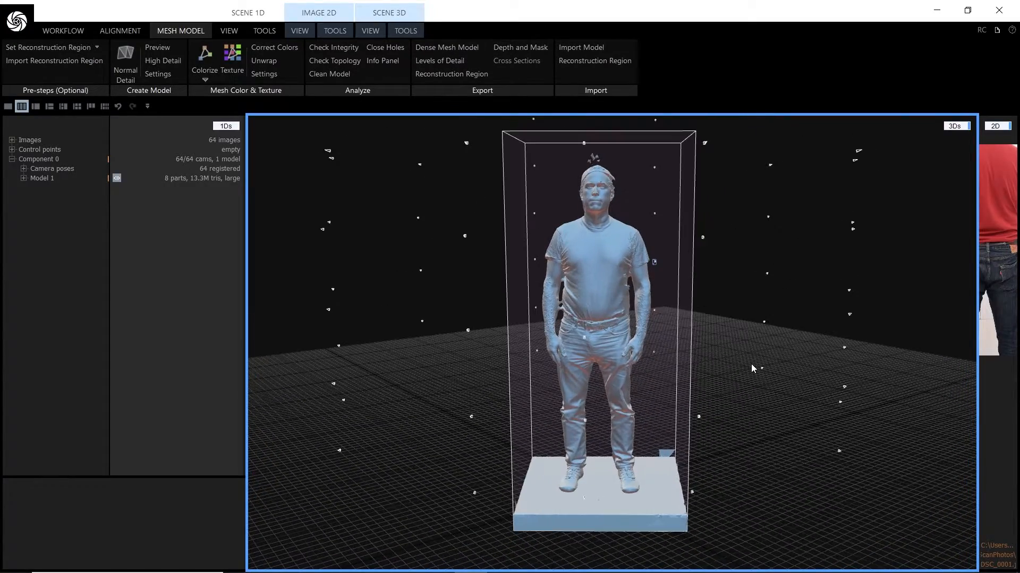
scroll(717, 419, down, 5)
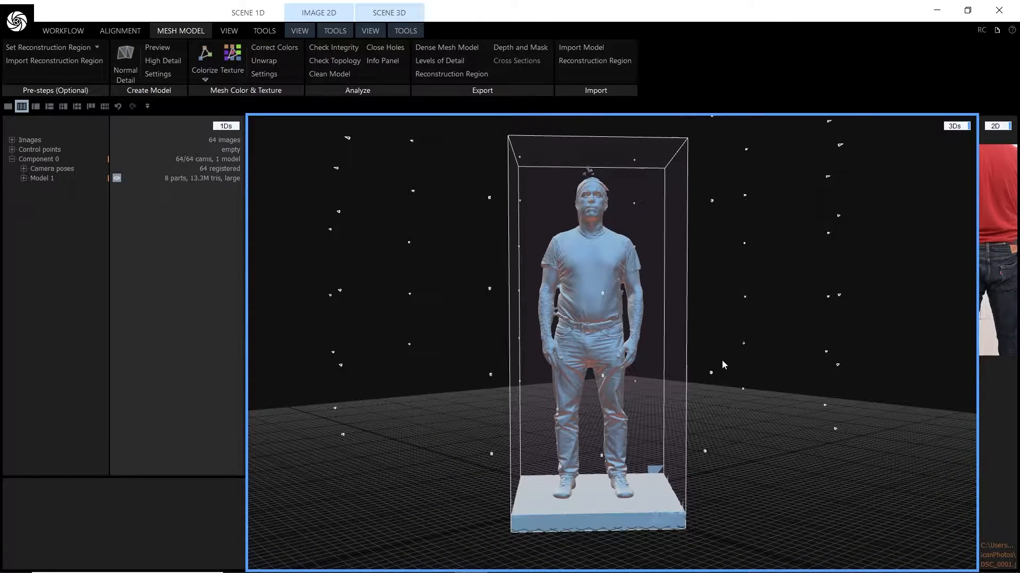
drag(722, 360, 728, 370)
right_drag(727, 370, 727, 368)
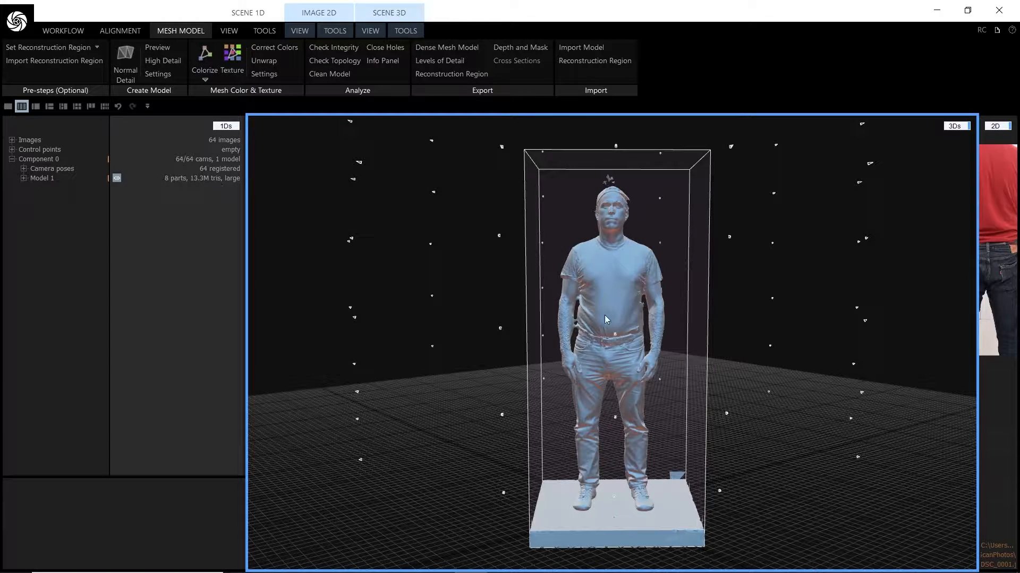
- Raise the bottom face of the reconstruction region to floor level, just beneath the shoes
click(527, 363)
scroll(615, 536, up, 8)
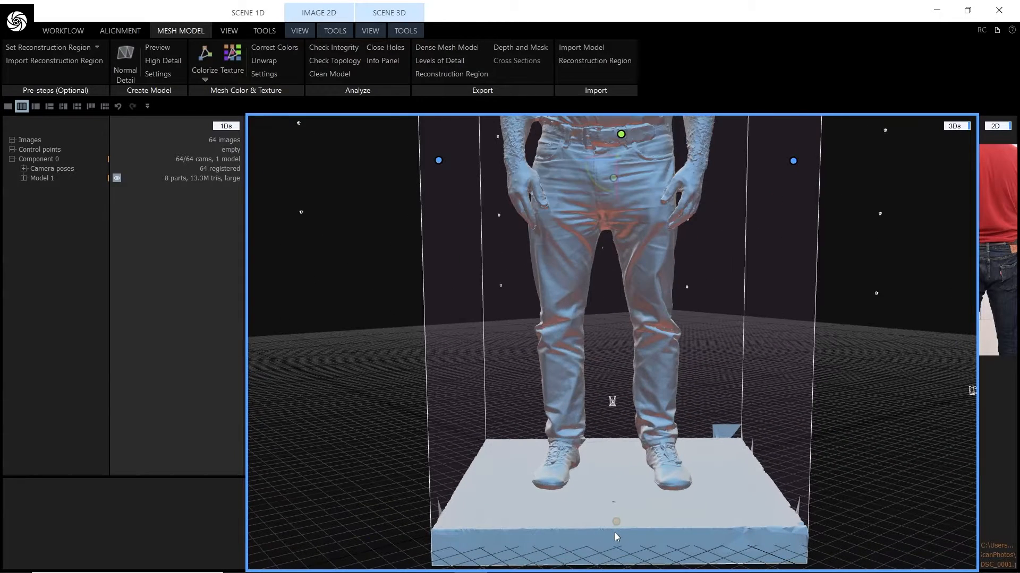
scroll(619, 524, up, 2)
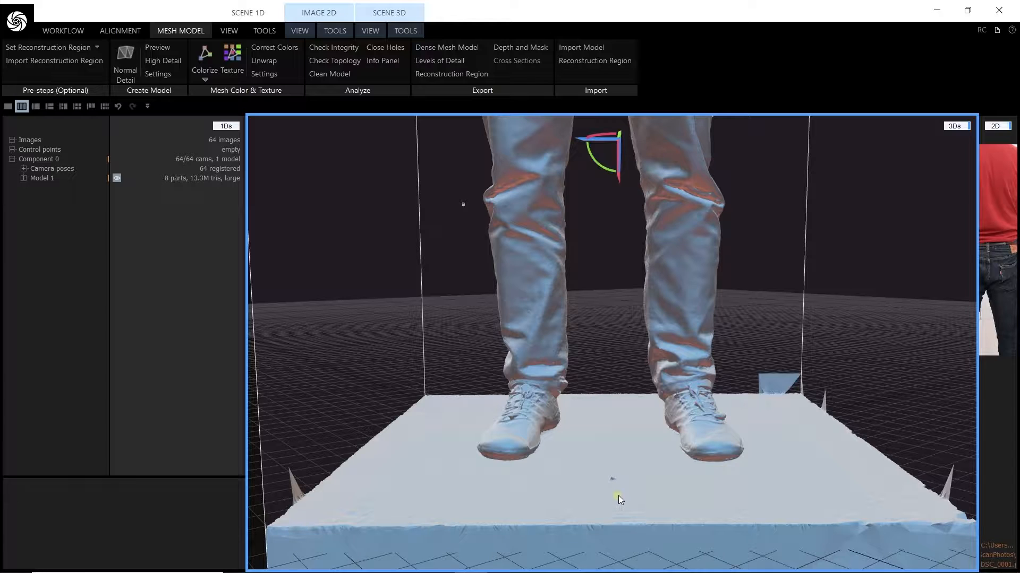
drag(618, 497, 698, 492)
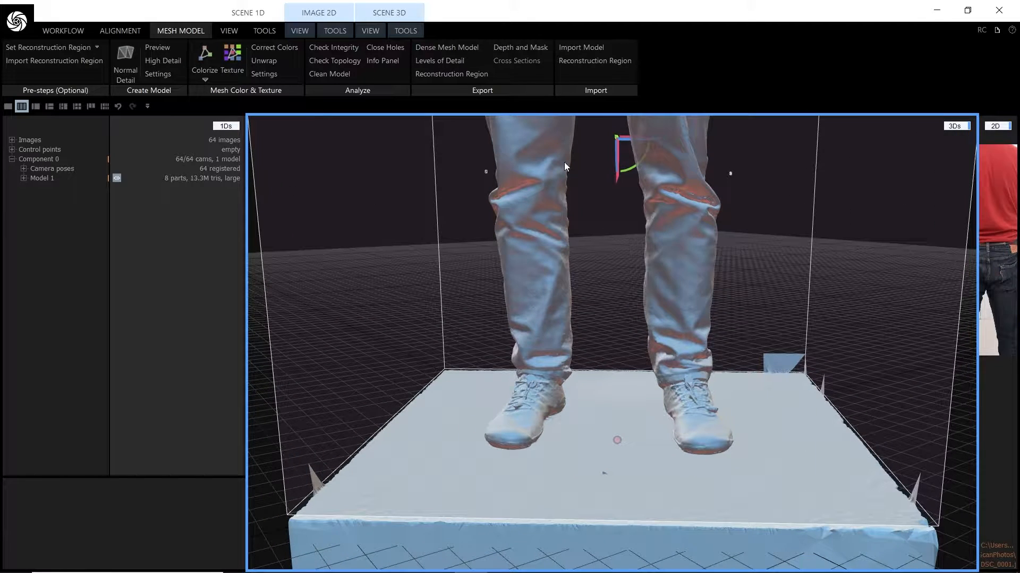
- Select the floor slab triangles outside the region with the Box selection tool and check the selection around the shoes
click(405, 30)
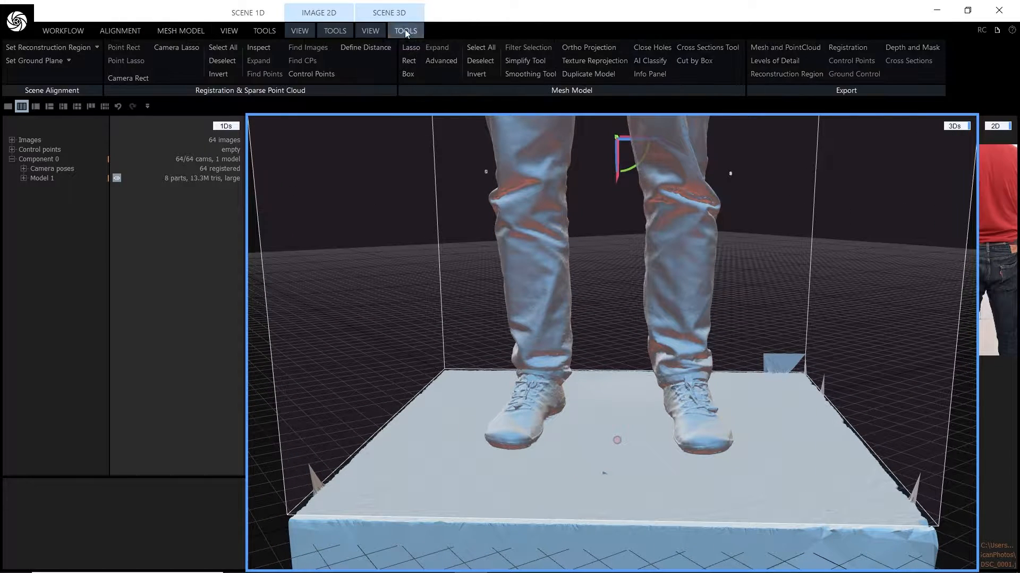
click(409, 74)
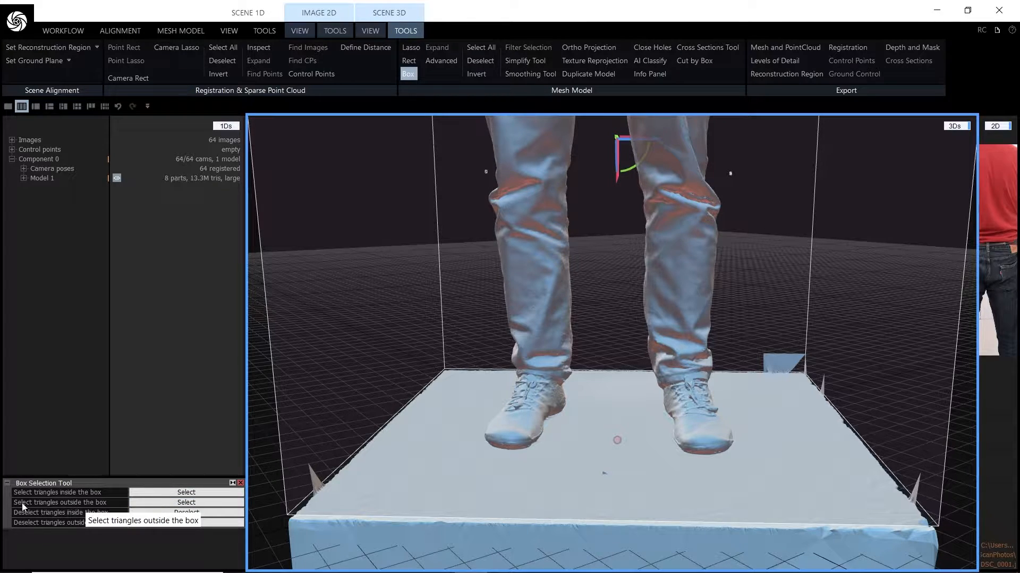
click(171, 503)
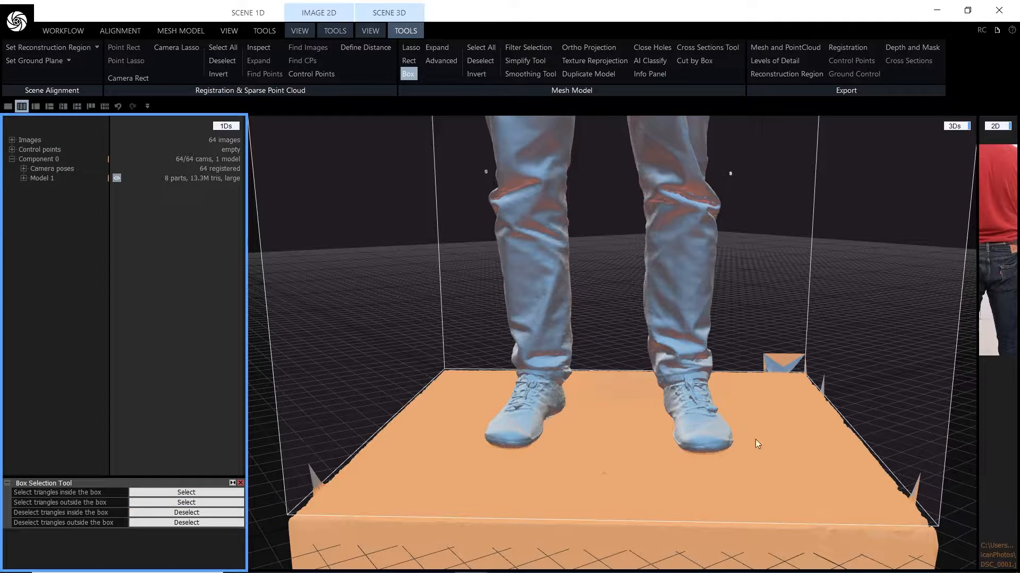
drag(815, 434, 616, 410)
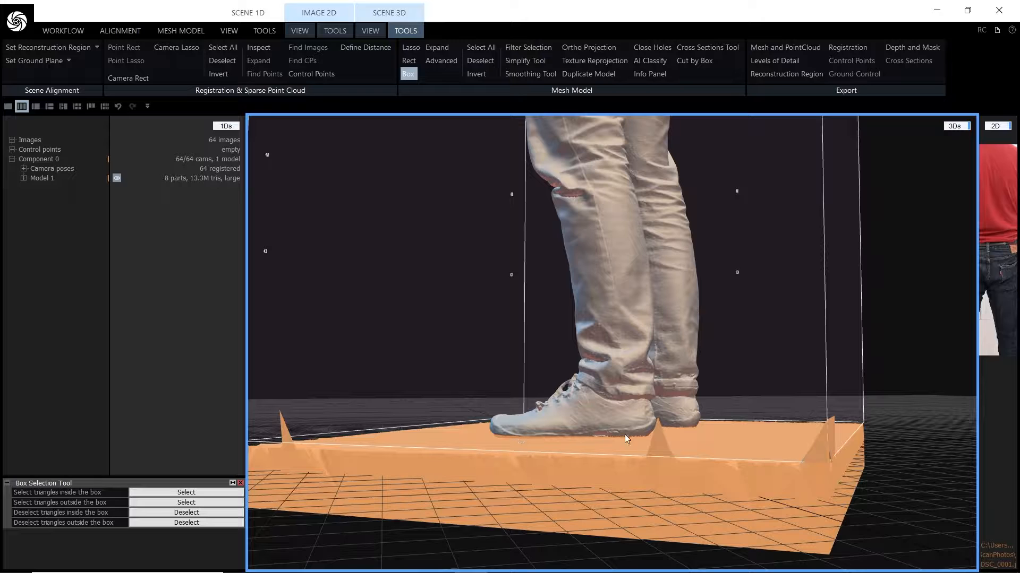
drag(451, 429, 657, 460)
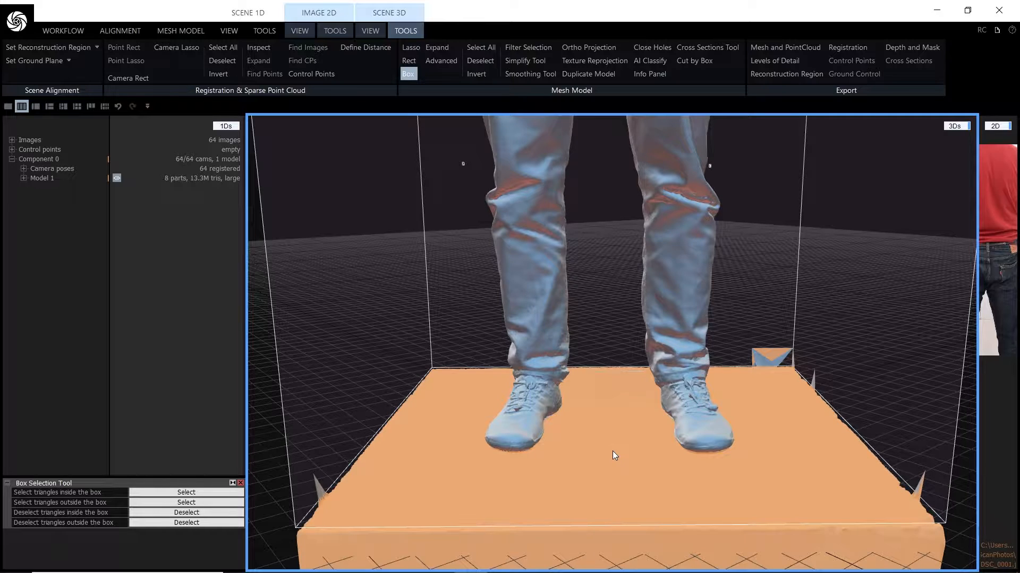
- Filter the selected floor triangles out of the mesh and compare Model 1 with Model 2, leaving Model 2 displayed
click(539, 49)
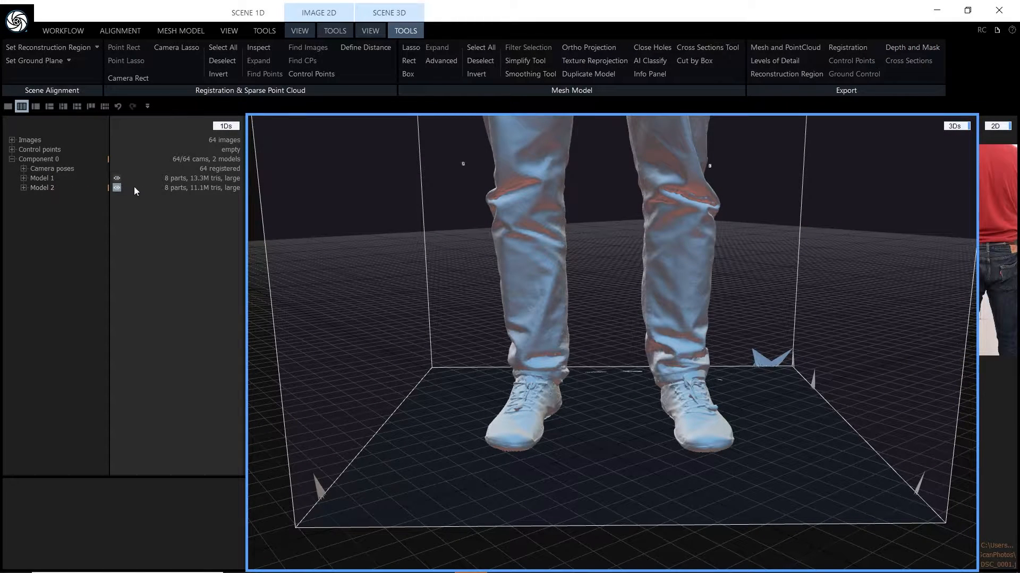
click(46, 179)
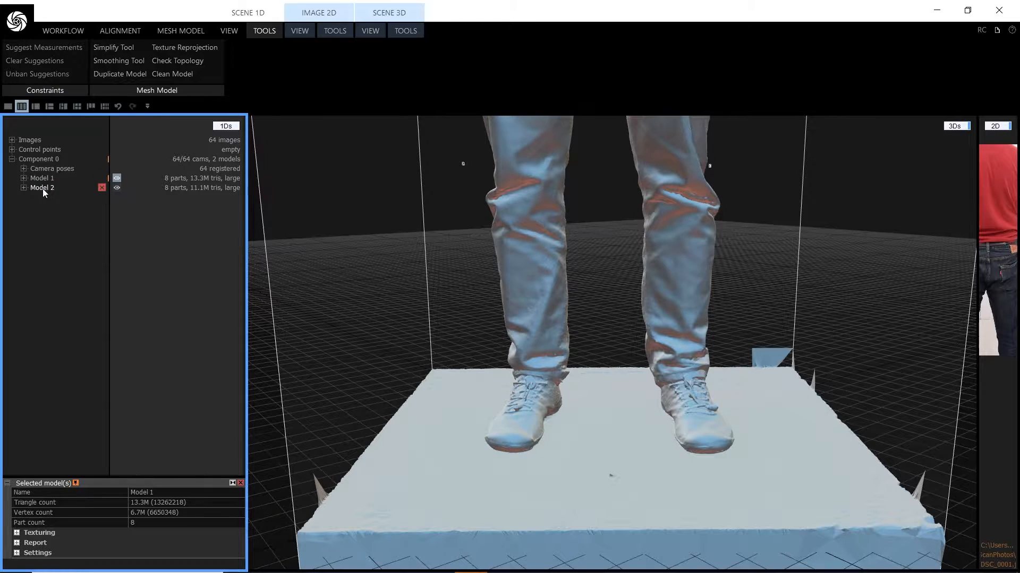
click(42, 189)
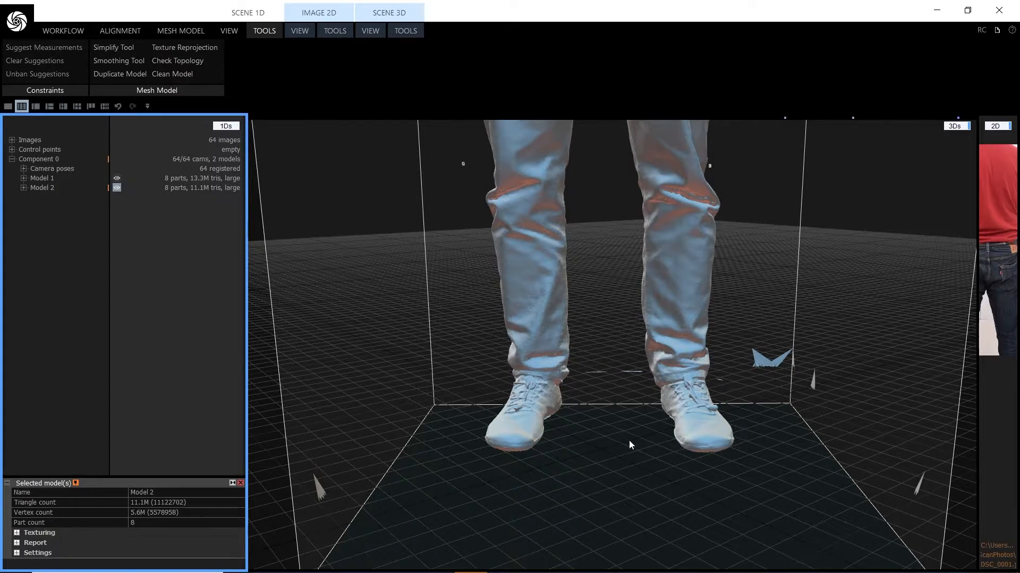
- Inspect the whole filtered figure for leftover fragments above the head and around the feet
scroll(597, 412, down, 10)
click(586, 325)
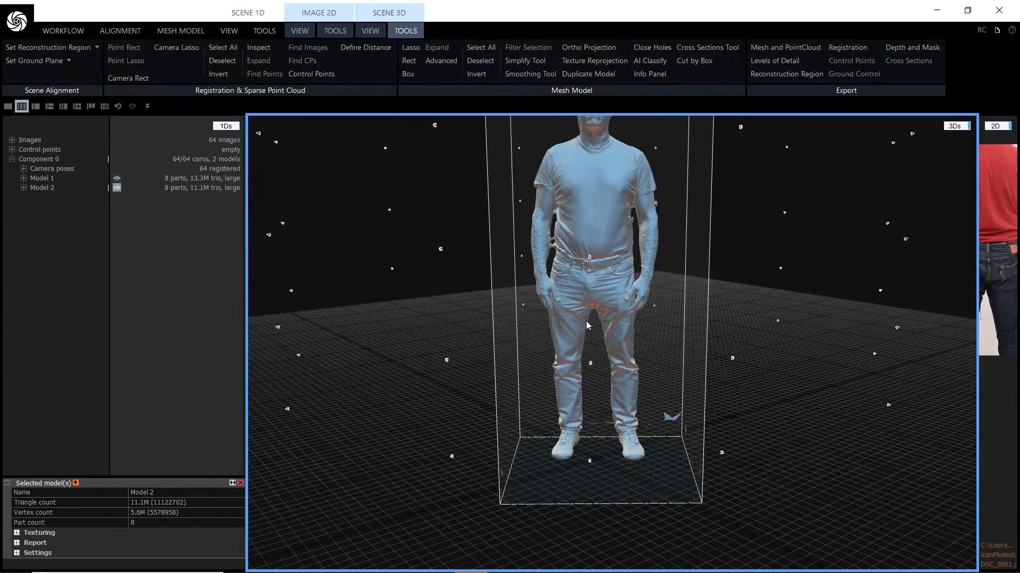
drag(587, 321, 575, 384)
right_drag(628, 363, 628, 383)
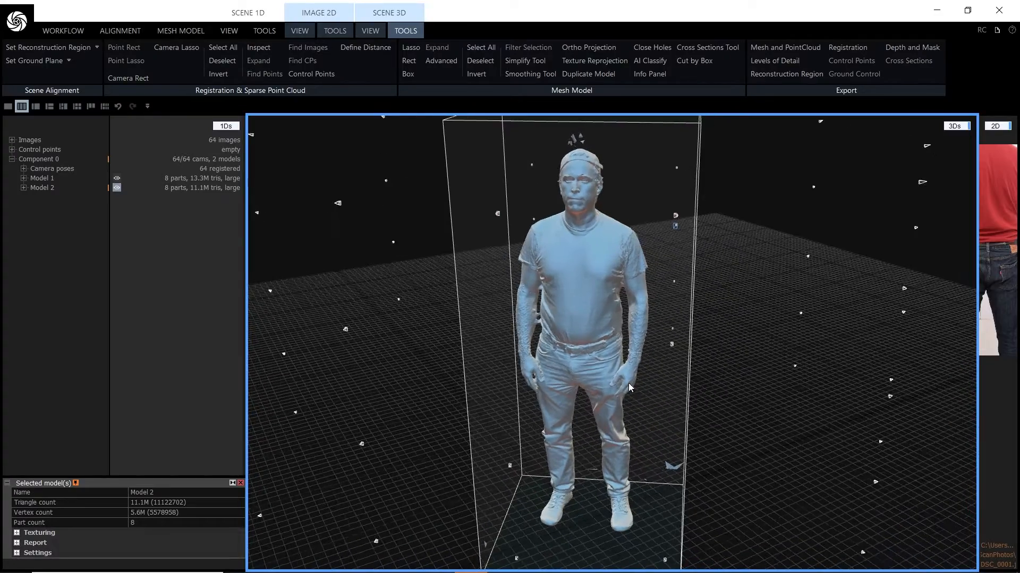
drag(590, 277, 593, 343)
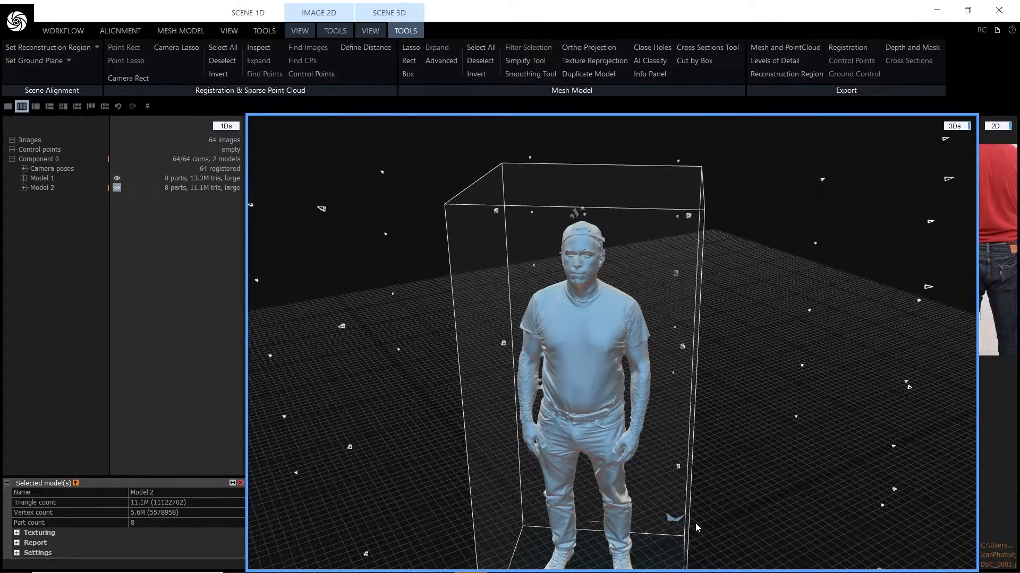
- Examine Model 2 up close for stray mesh pieces behind the shoes and floating over the cap
drag(648, 467, 440, 423)
right_drag(640, 456, 618, 572)
drag(512, 308, 573, 244)
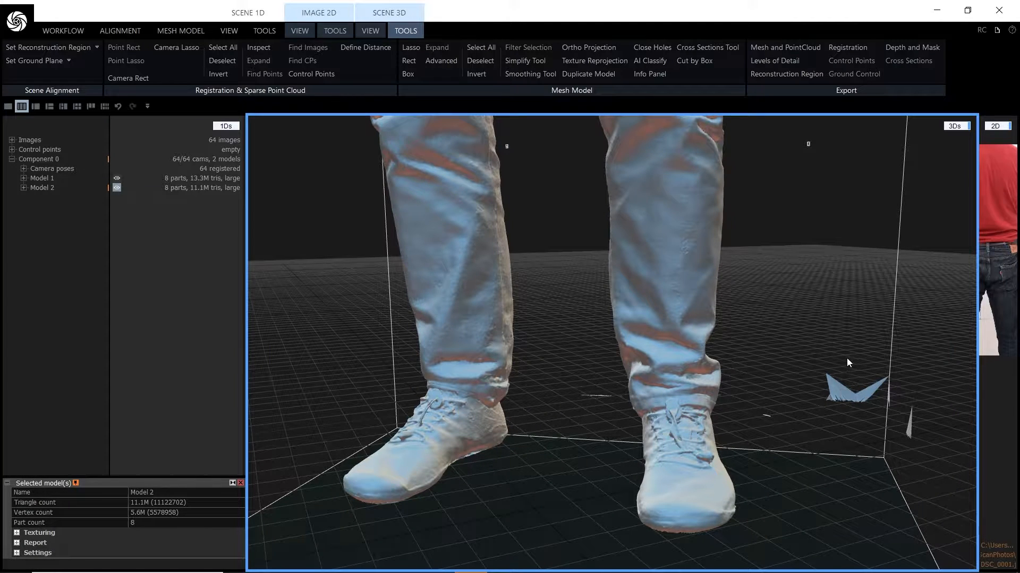
scroll(587, 279, down, 3)
drag(566, 231, 552, 451)
mouse_move(530, 203)
mouse_down()
mouse_move(535, 436)
mouse_move(544, 404)
mouse_move(546, 462)
mouse_up()
mouse_move(566, 206)
mouse_down()
mouse_move(559, 349)
mouse_move(572, 199)
mouse_up()
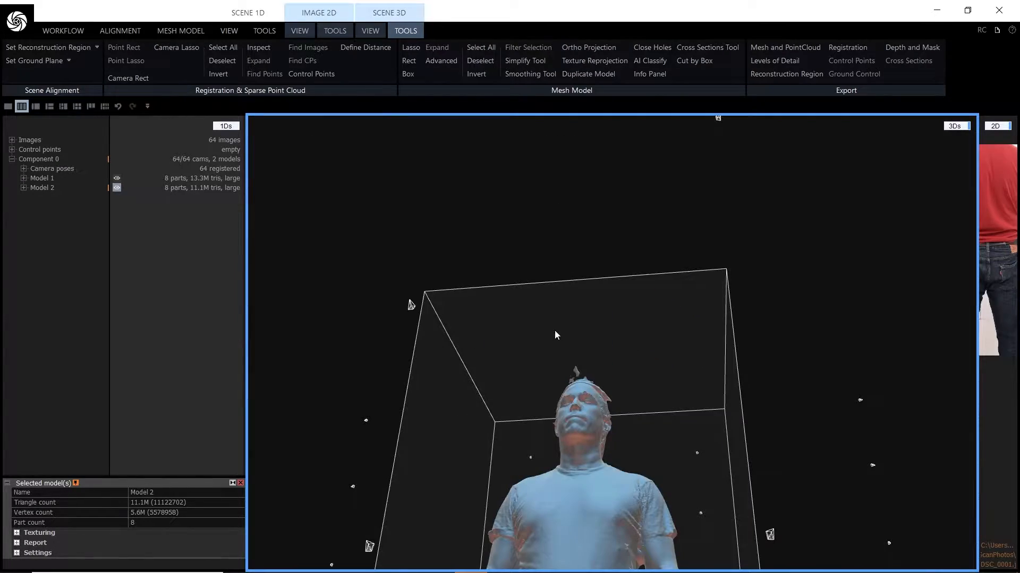
drag(555, 331, 621, 472)
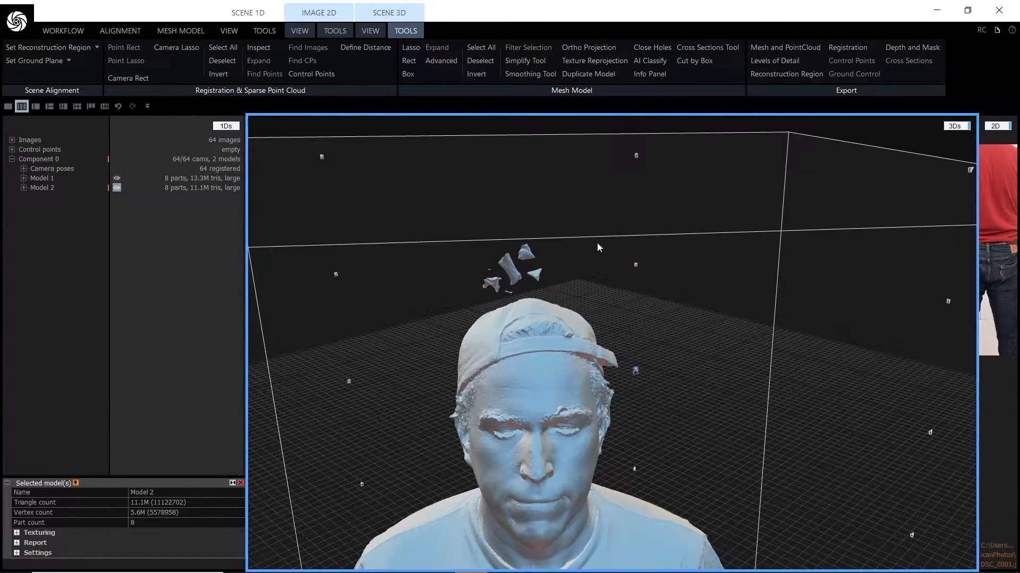
mouse_move(546, 428)
mouse_down()
mouse_move(555, 341)
mouse_move(597, 352)
mouse_move(570, 336)
mouse_move(579, 334)
mouse_move(587, 348)
mouse_up()
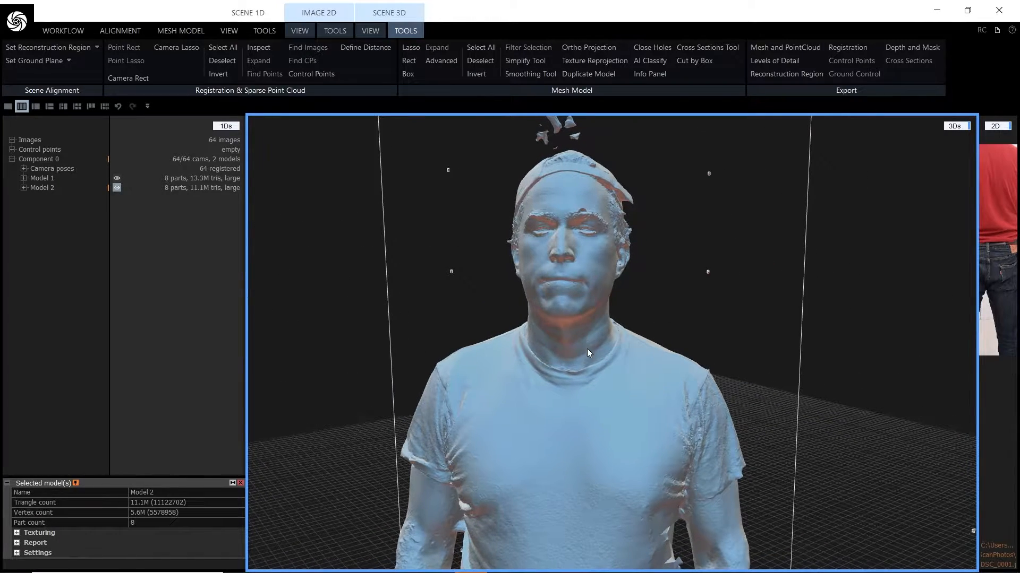
- Select the largest connected component with the Advanced selection tool, invert the selection and filter the loose fragments out of the mesh
click(445, 60)
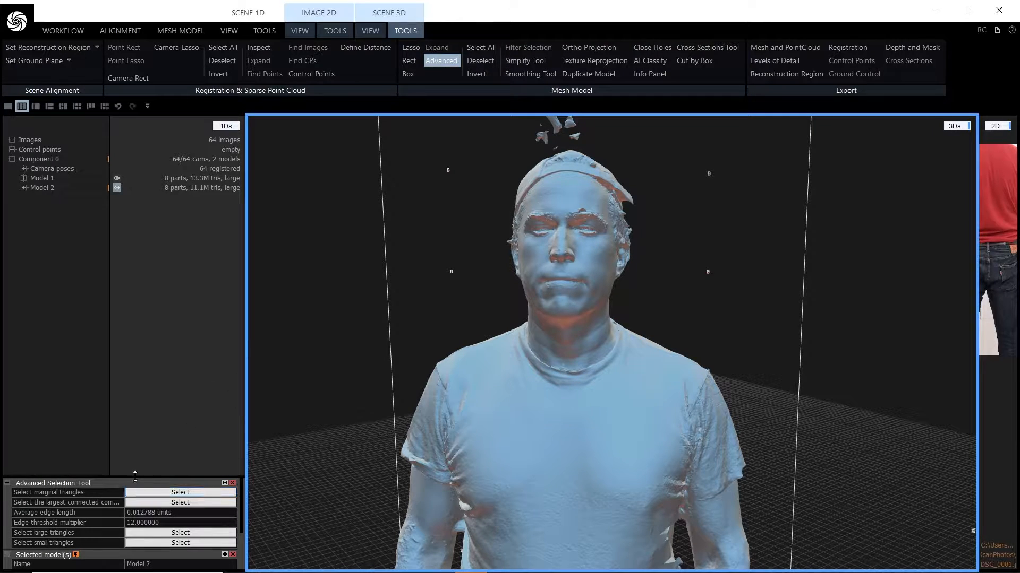
drag(134, 477, 151, 353)
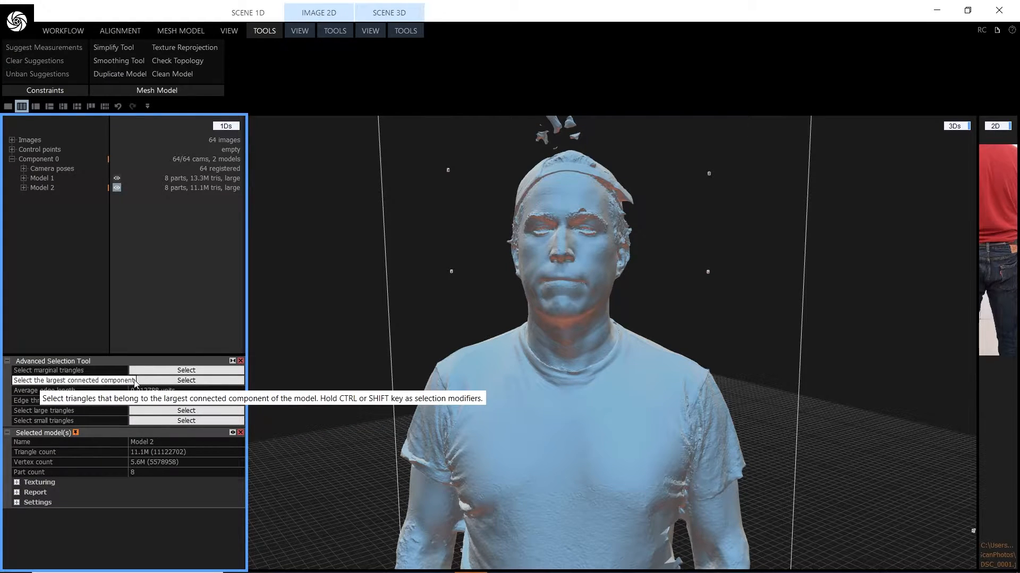
click(209, 381)
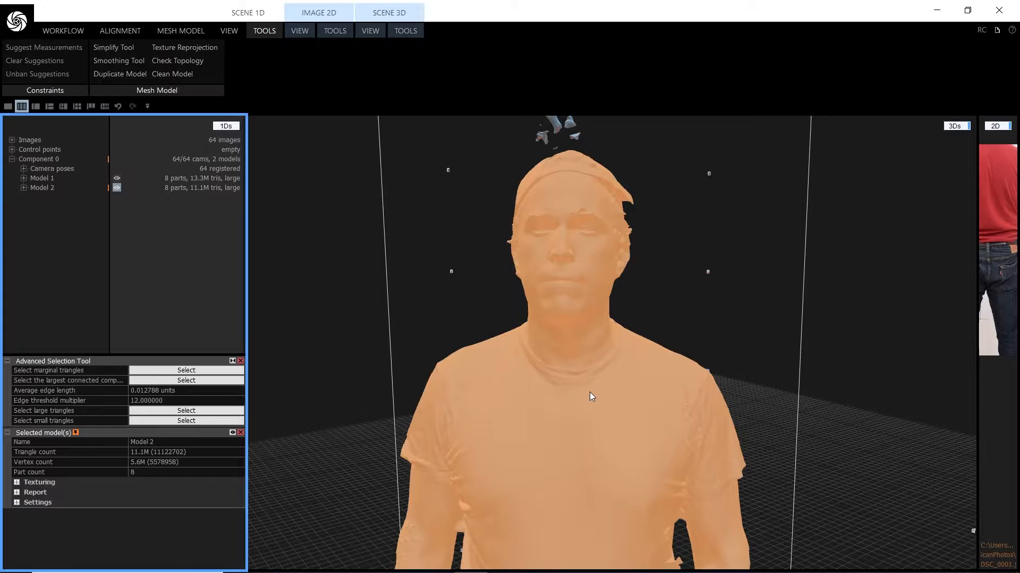
click(412, 30)
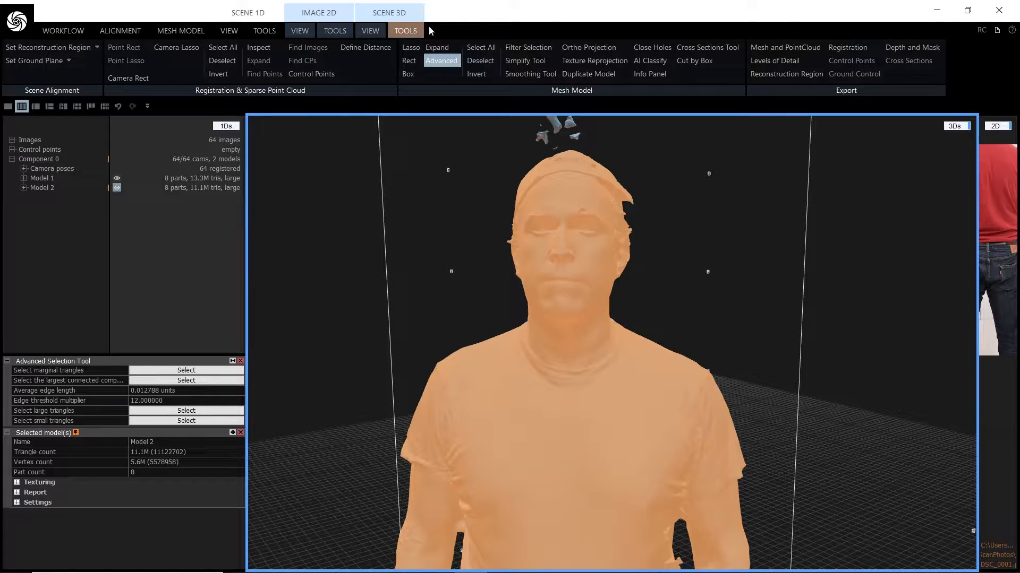
click(483, 78)
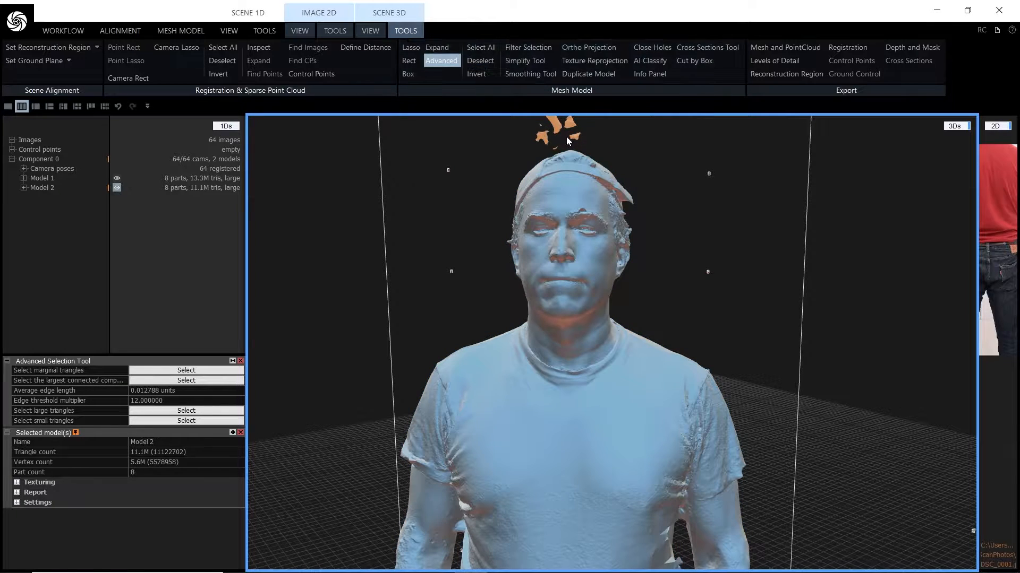
mouse_move(582, 200)
mouse_down()
mouse_move(581, 232)
mouse_move(584, 212)
mouse_up()
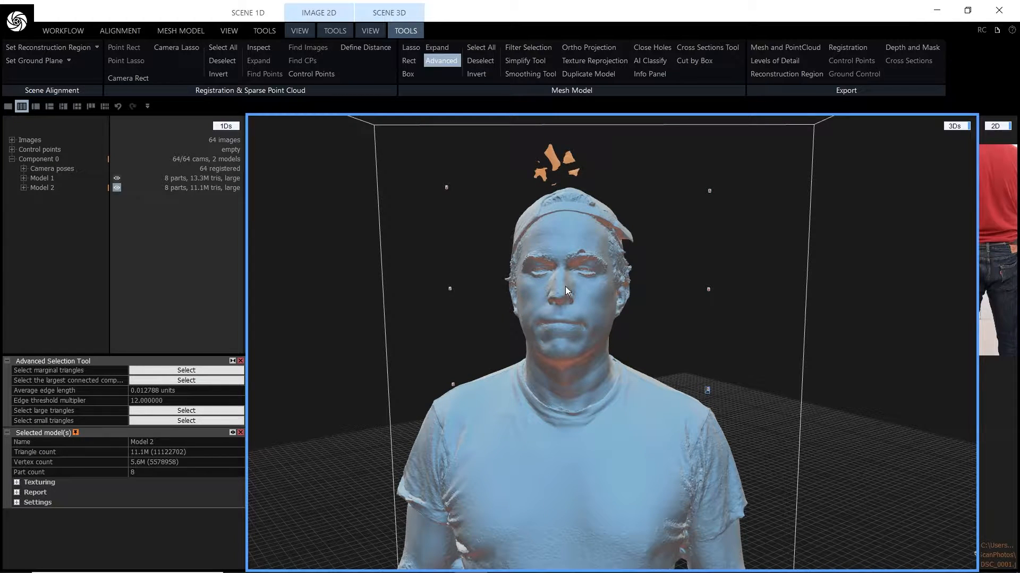
click(529, 48)
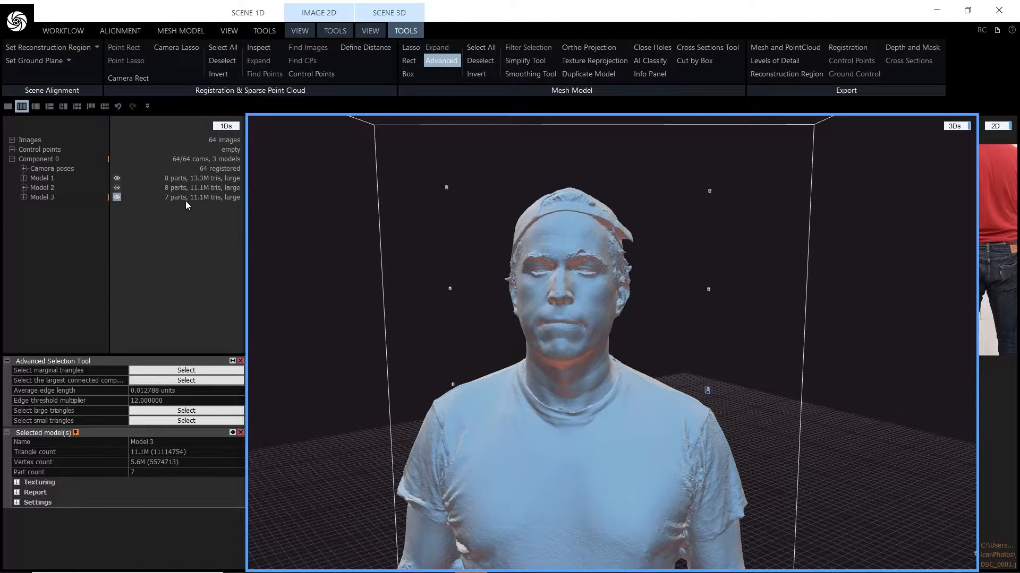
- Rename Model 3 to cleanWhatever and collapse its entry in the component tree
click(39, 197)
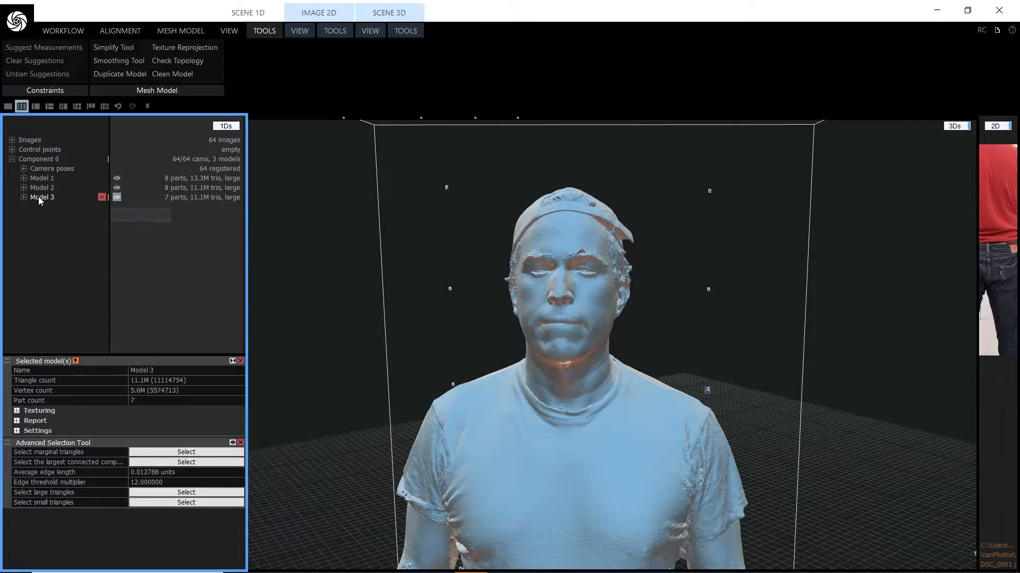
double_click(38, 197)
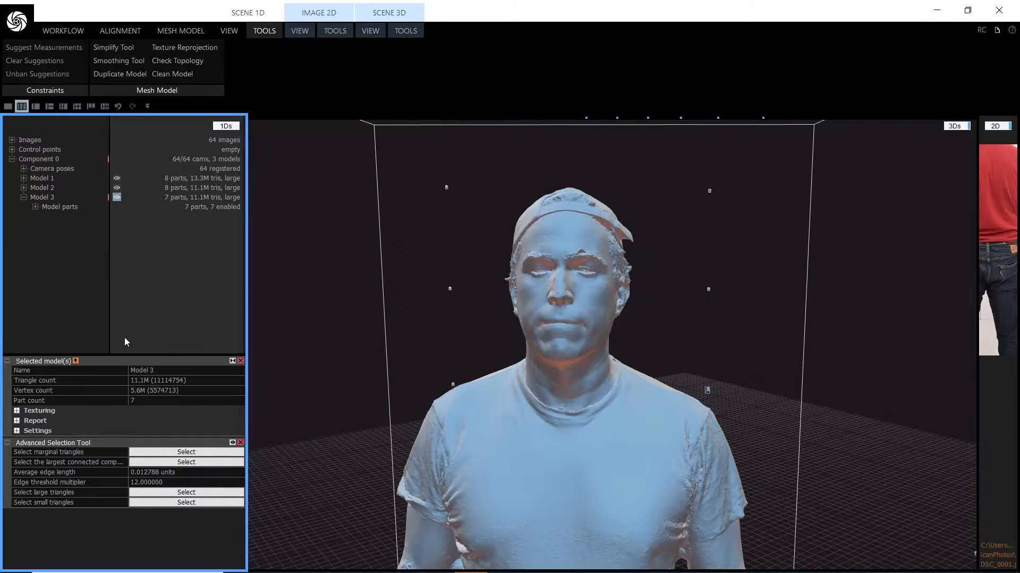
click(164, 371)
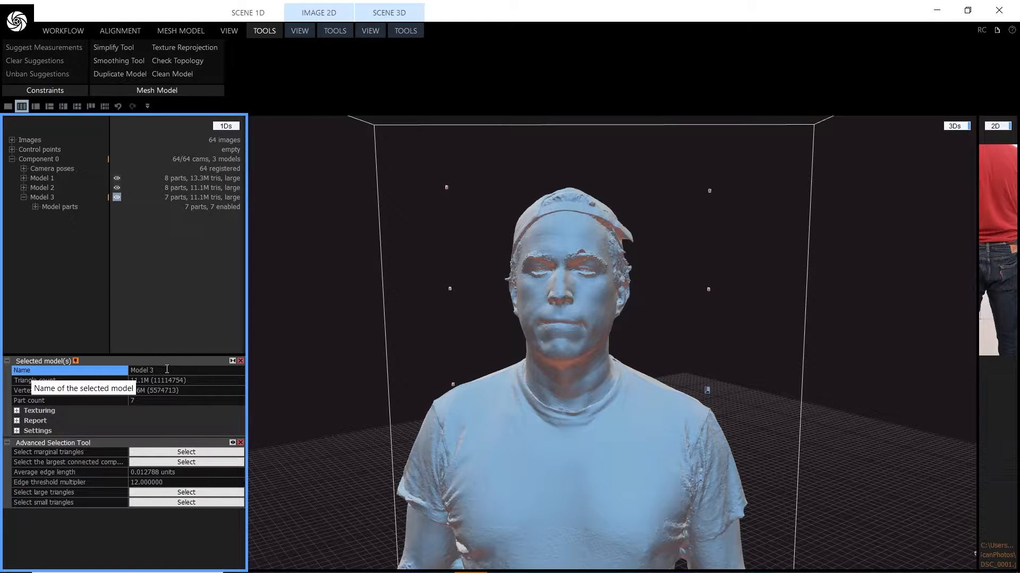
drag(167, 369, 131, 367)
text(cleanWhatever)
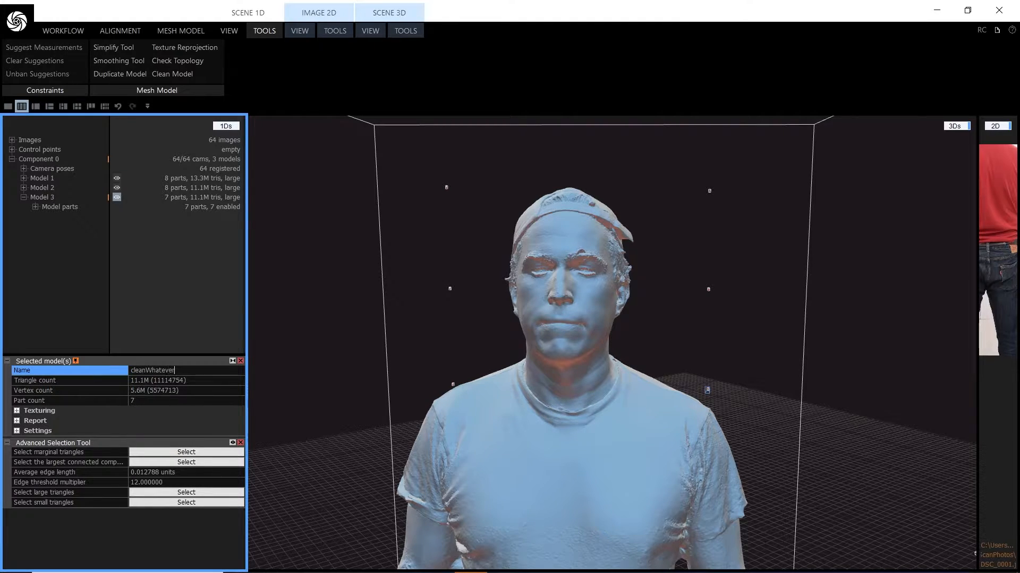
key(Return)
click(24, 197)
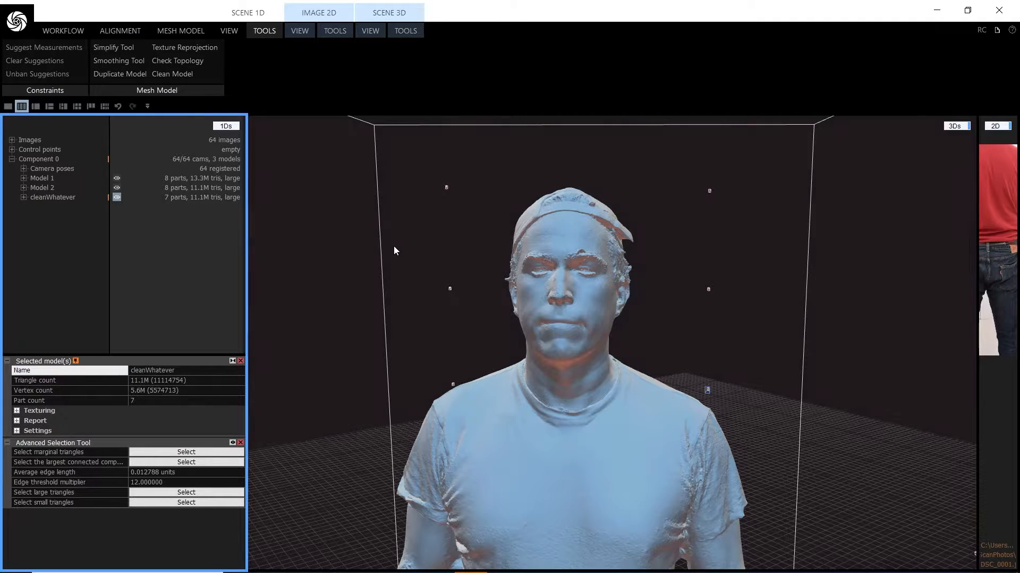
- Check the front of the cleanWhatever model from the feet up to the face for leftover fragments
scroll(713, 362, down, 5)
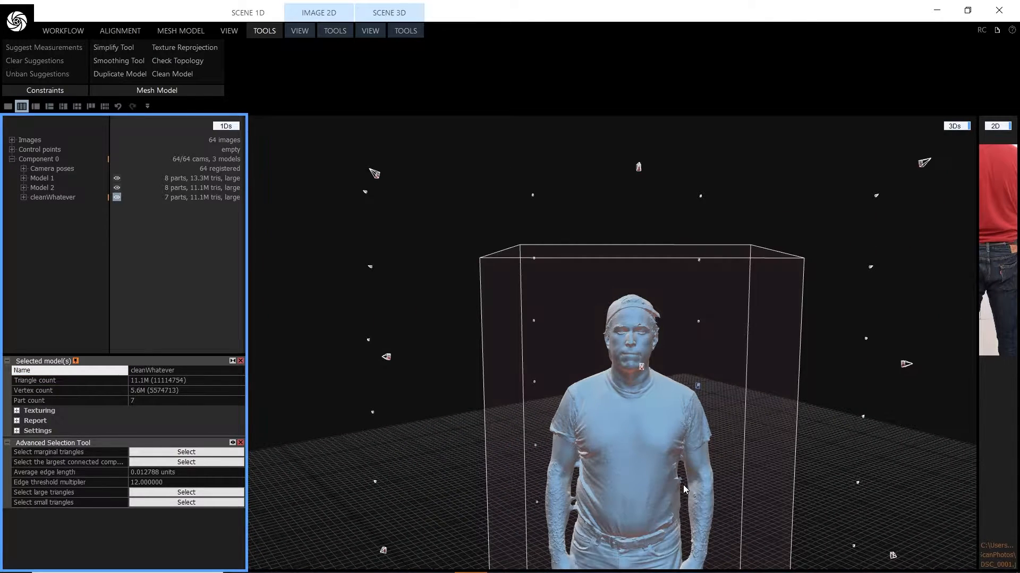
click(672, 449)
drag(672, 449, 627, 451)
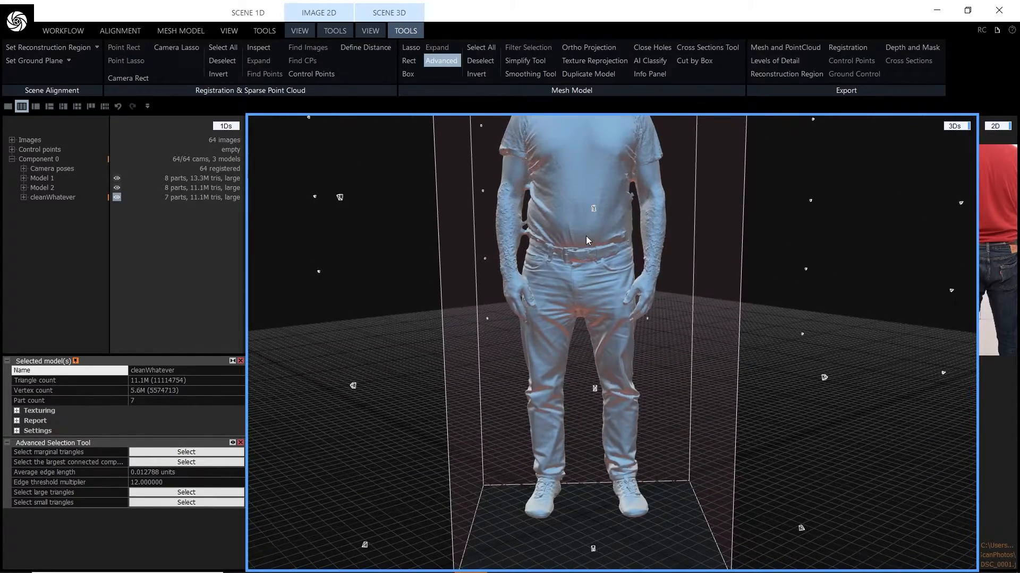
drag(585, 236, 575, 468)
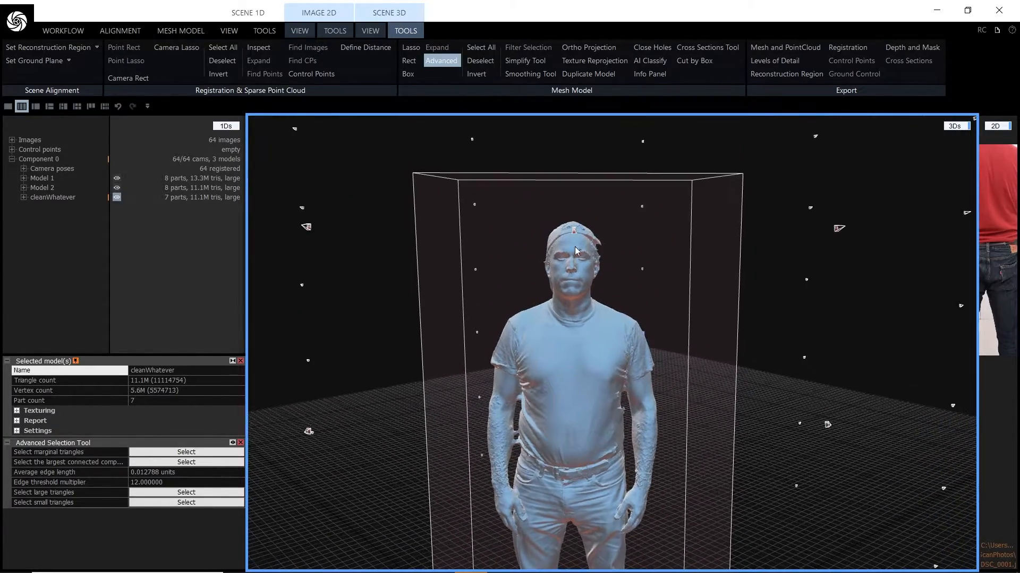
scroll(581, 231, up, 3)
scroll(581, 230, up, 5)
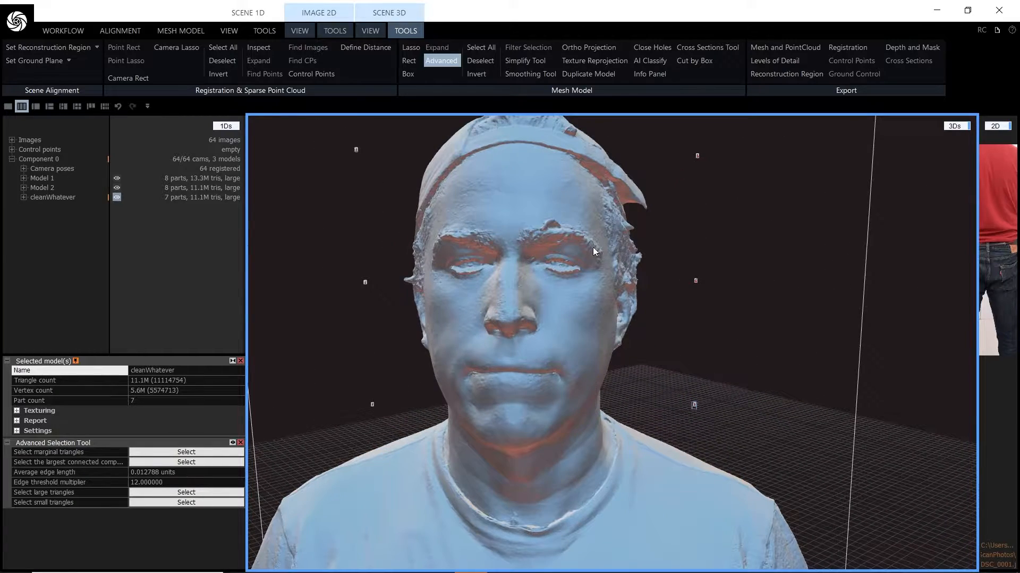
- Examine the mesh surface on the back, belt area and forearms of the cleanWhatever model
drag(541, 225, 633, 425)
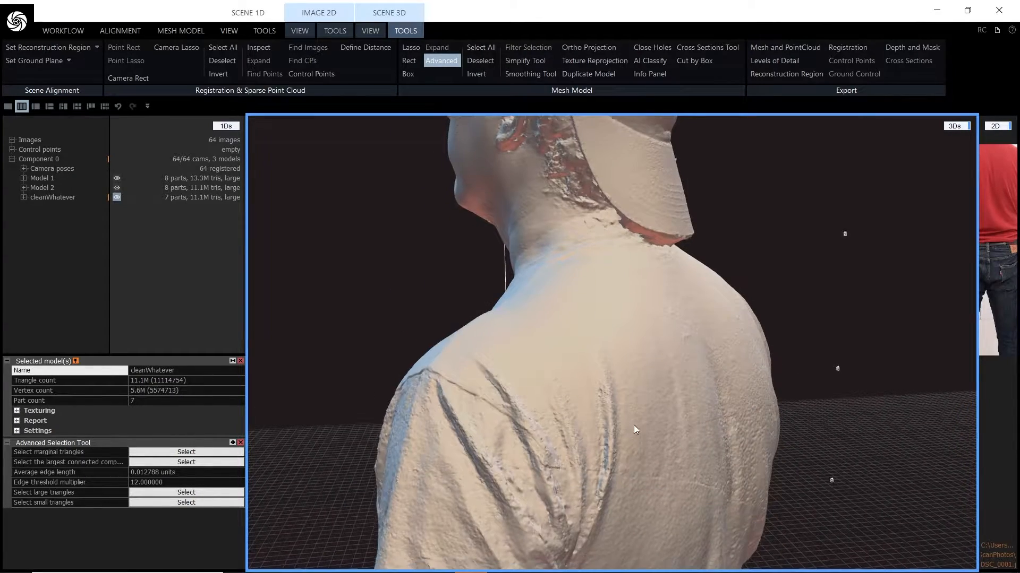
scroll(633, 425, up, 5)
drag(633, 372, 514, 266)
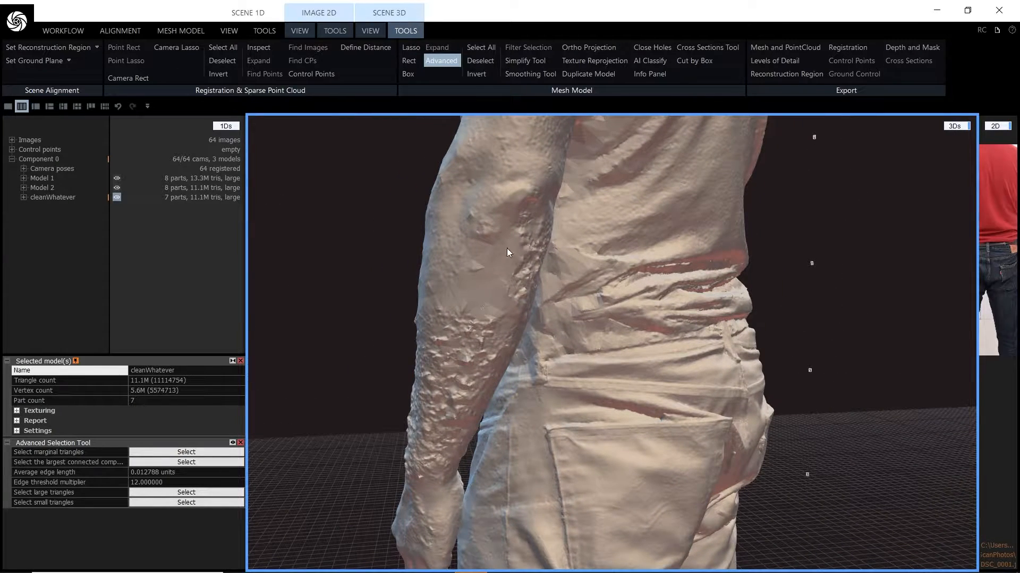
drag(486, 296, 672, 339)
scroll(580, 302, down, 2)
scroll(759, 377, up, 5)
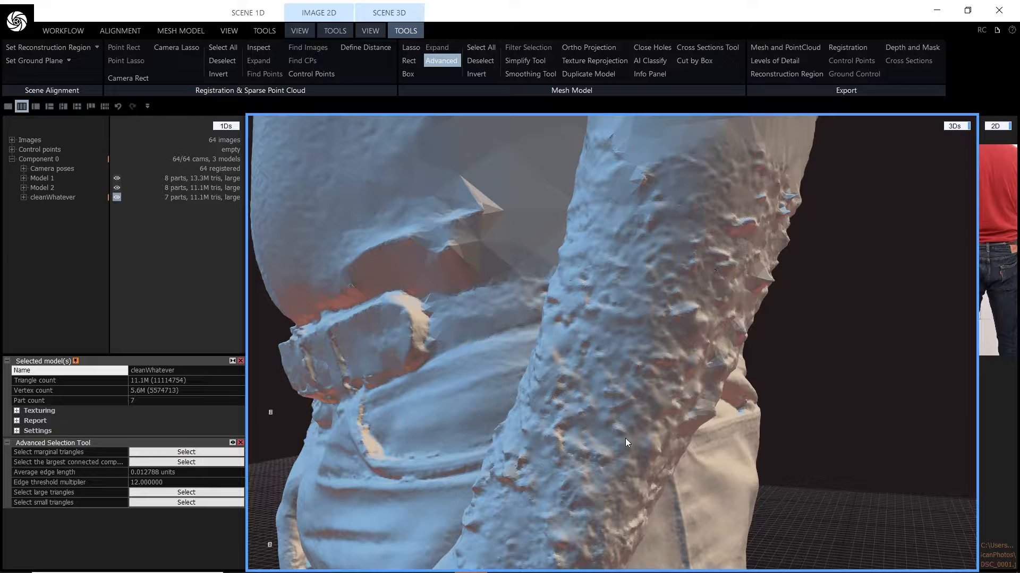
scroll(632, 406, down, 5)
drag(632, 406, 733, 437)
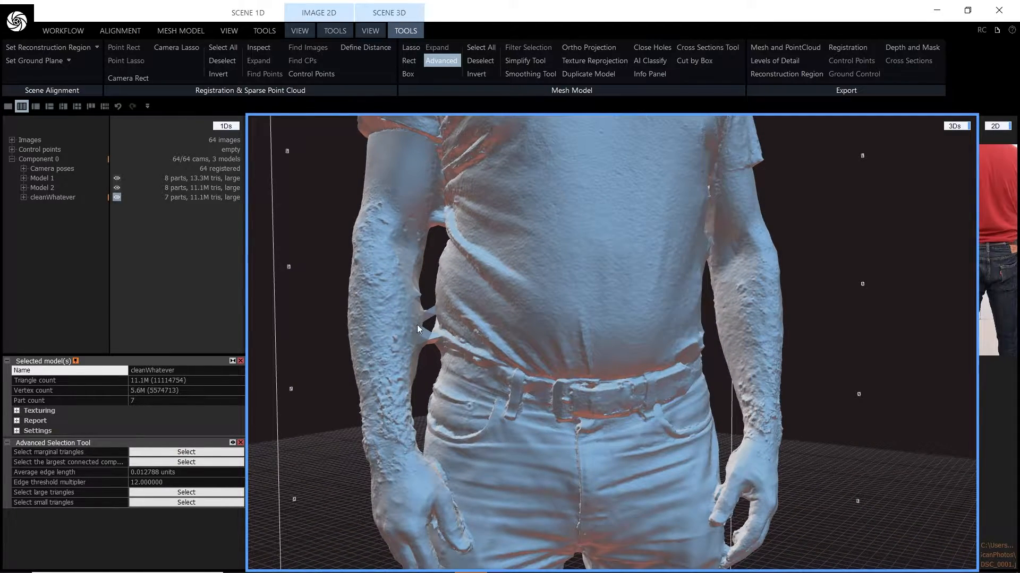
- Try selecting the upper bridge of triangles between the forearm and waist with Lasso, clear the selection and close the selection tools
scroll(375, 364, up, 4)
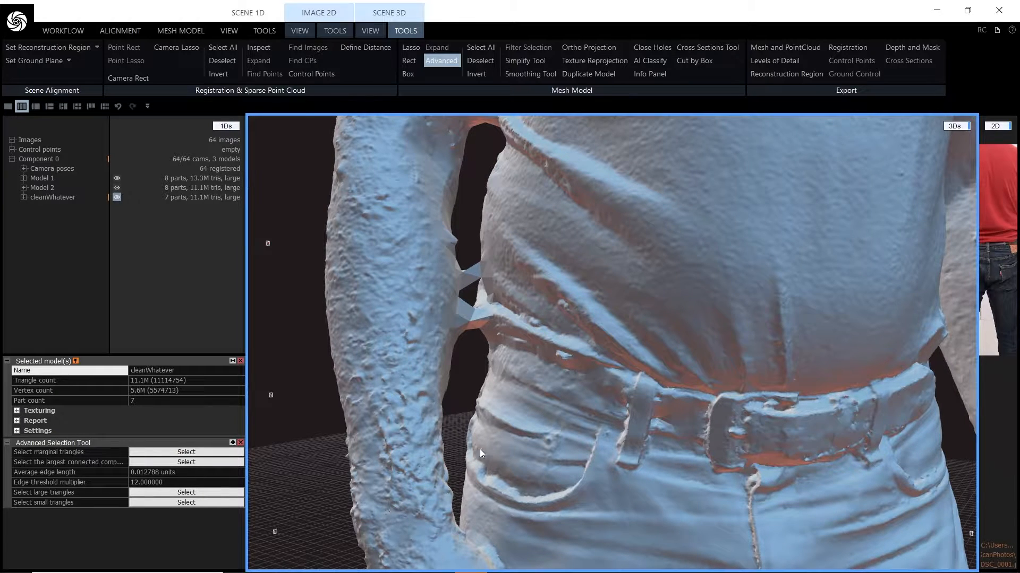
scroll(522, 448, up, 3)
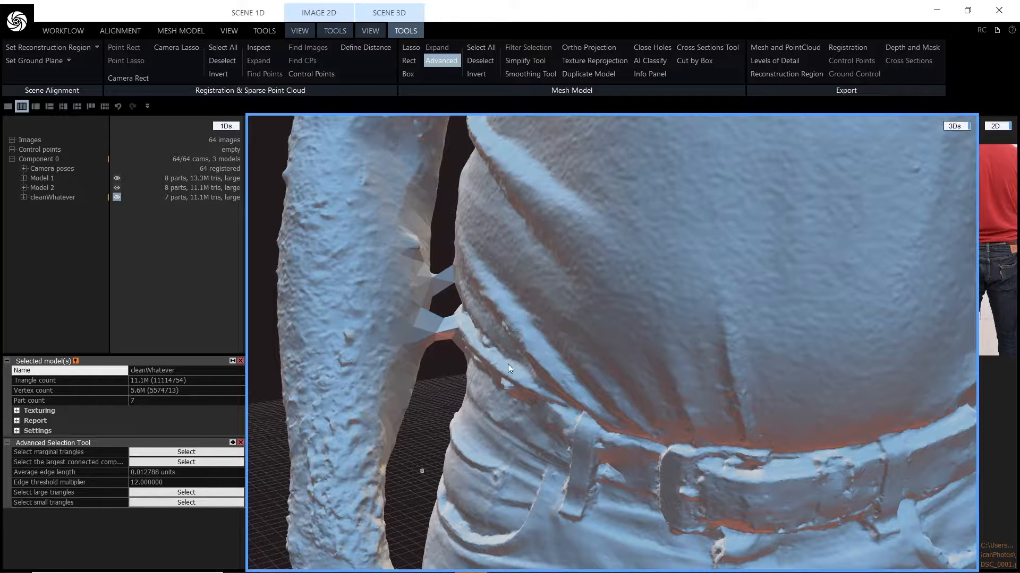
click(411, 48)
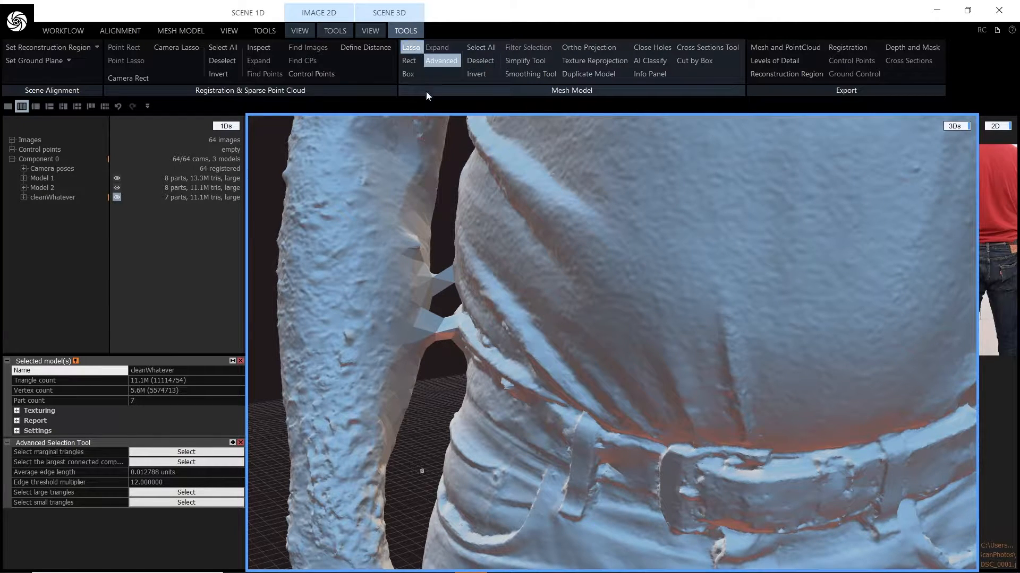
mouse_move(432, 256)
mouse_down()
mouse_move(438, 295)
mouse_move(452, 285)
mouse_move(449, 252)
mouse_up()
mouse_move(455, 284)
right_down()
mouse_move(470, 292)
mouse_move(449, 257)
right_up()
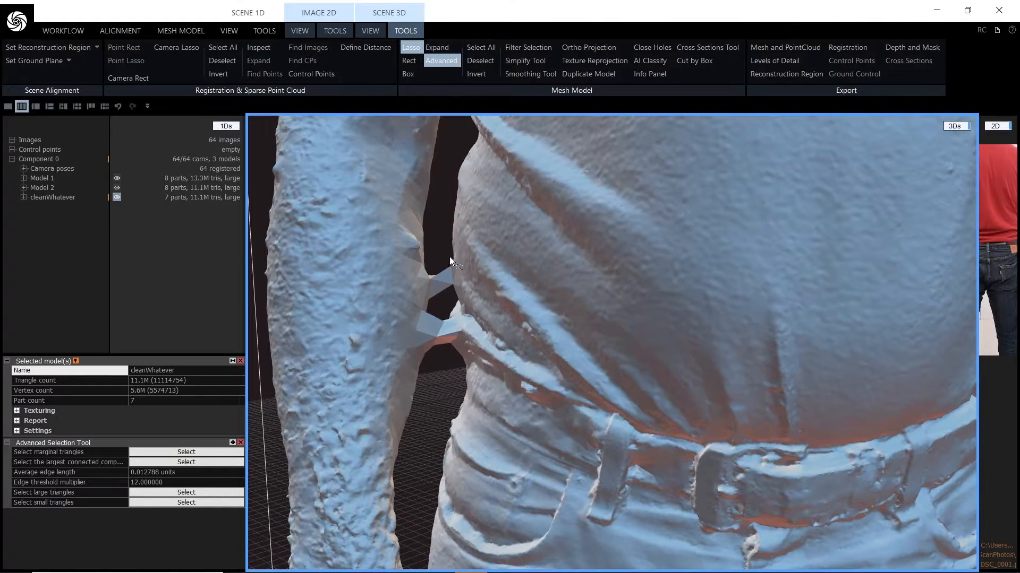
mouse_move(435, 263)
mouse_down()
mouse_move(423, 285)
mouse_move(439, 307)
mouse_move(467, 282)
mouse_move(447, 245)
mouse_up()
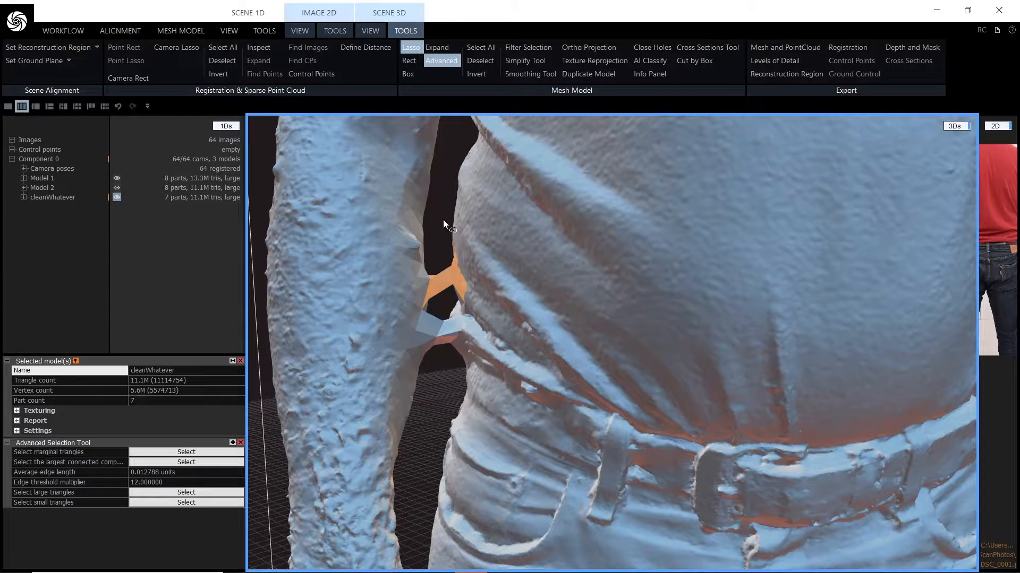
click(531, 47)
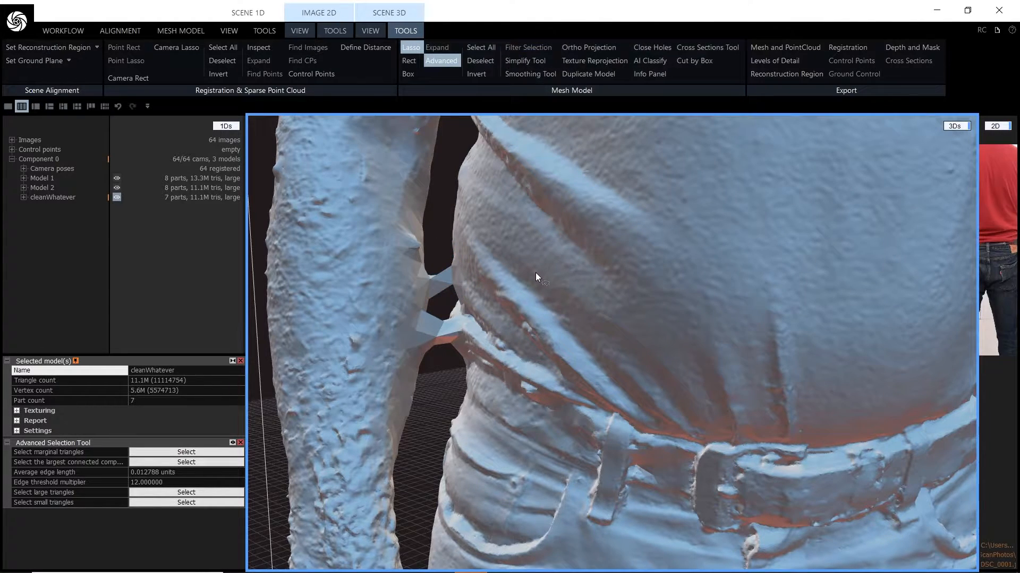
scroll(536, 273, down, 4)
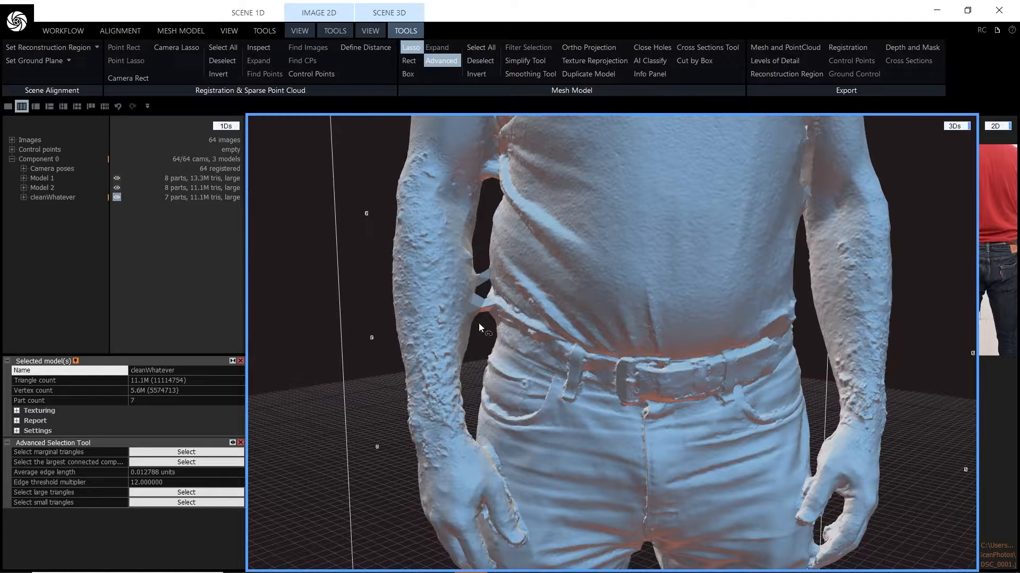
click(413, 47)
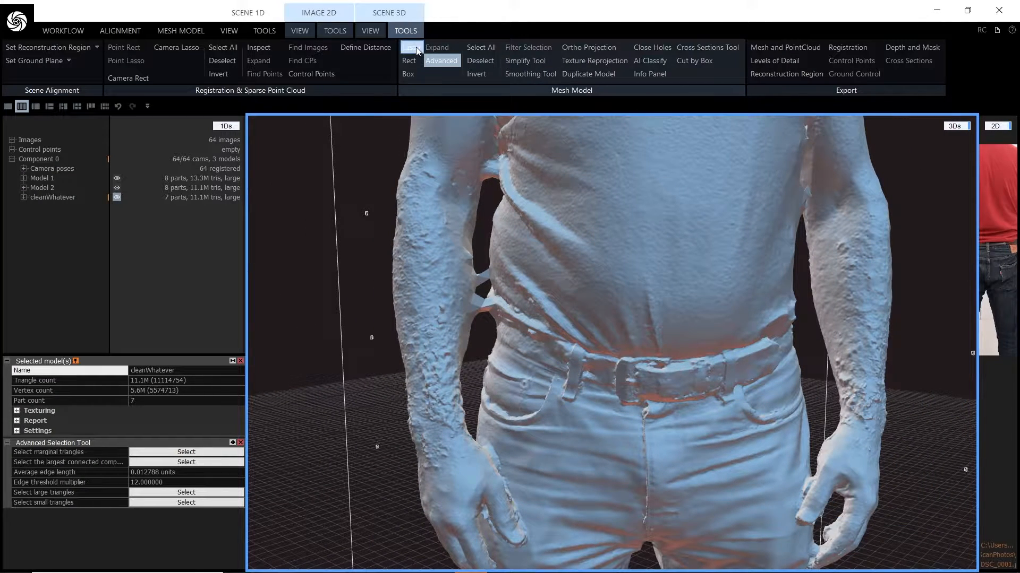
click(451, 61)
- Examine the hands, belt and gaps between the arms and torso from several angles
drag(576, 362, 521, 353)
drag(575, 485, 567, 401)
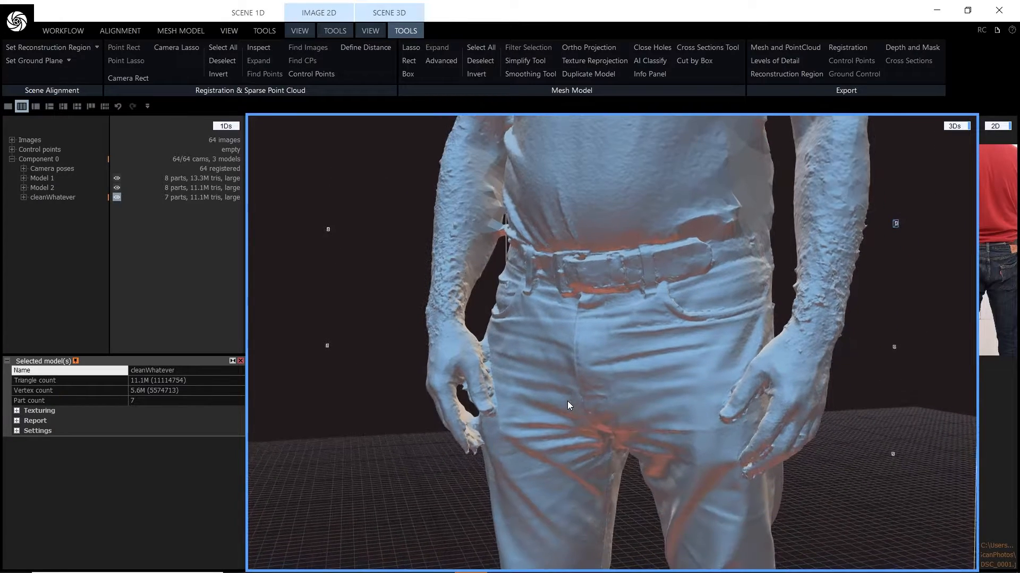
scroll(493, 386, up, 5)
scroll(578, 438, down, 3)
drag(578, 438, 598, 441)
scroll(598, 441, up, 4)
scroll(632, 272, down, 8)
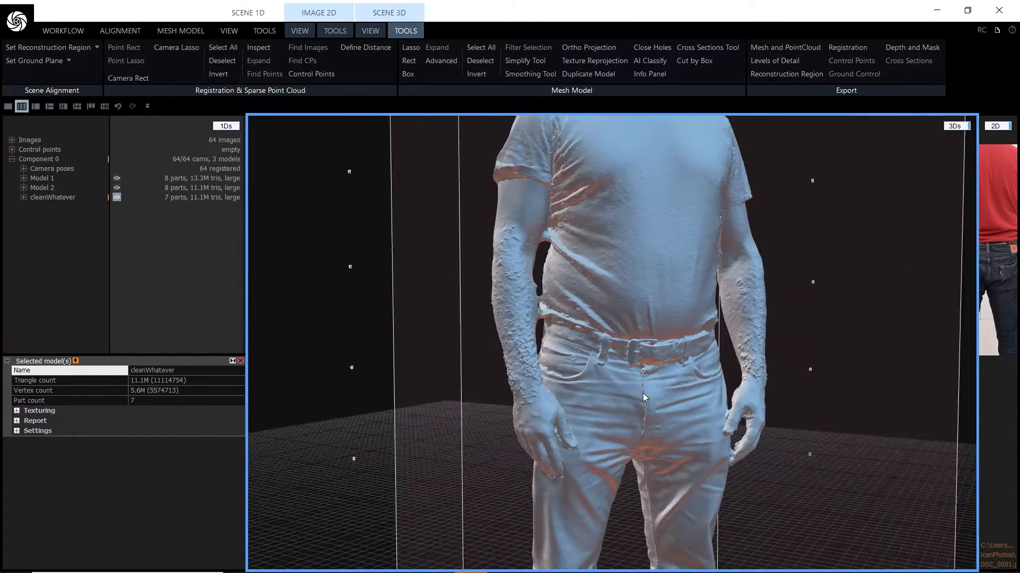
right_drag(642, 393, 626, 402)
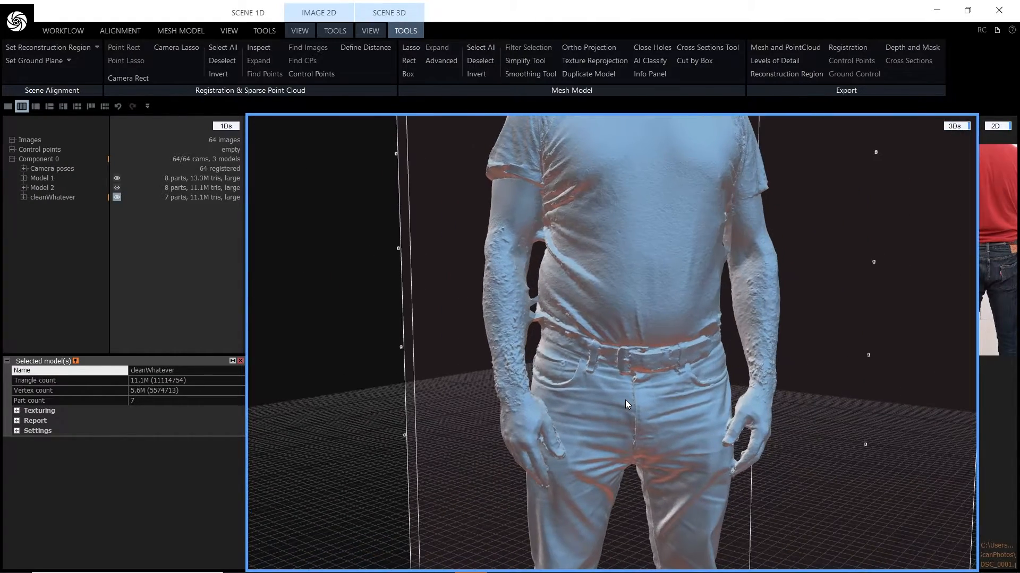
- Examine the shirt sides, armpits and arm gaps of the cleanWhatever model from the front for leftover fragments
drag(672, 224, 544, 278)
right_drag(668, 350, 643, 352)
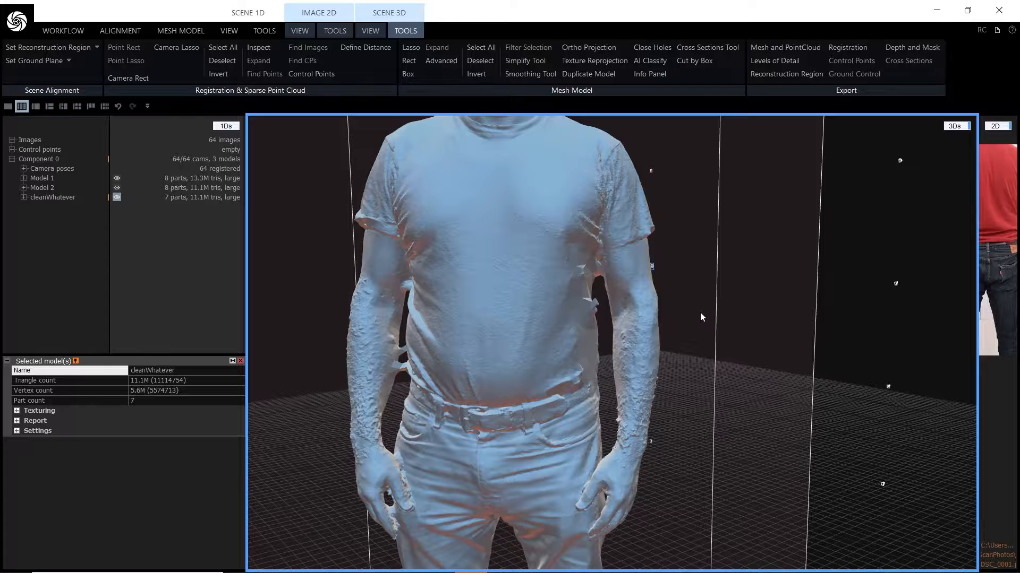
right_drag(699, 312, 708, 317)
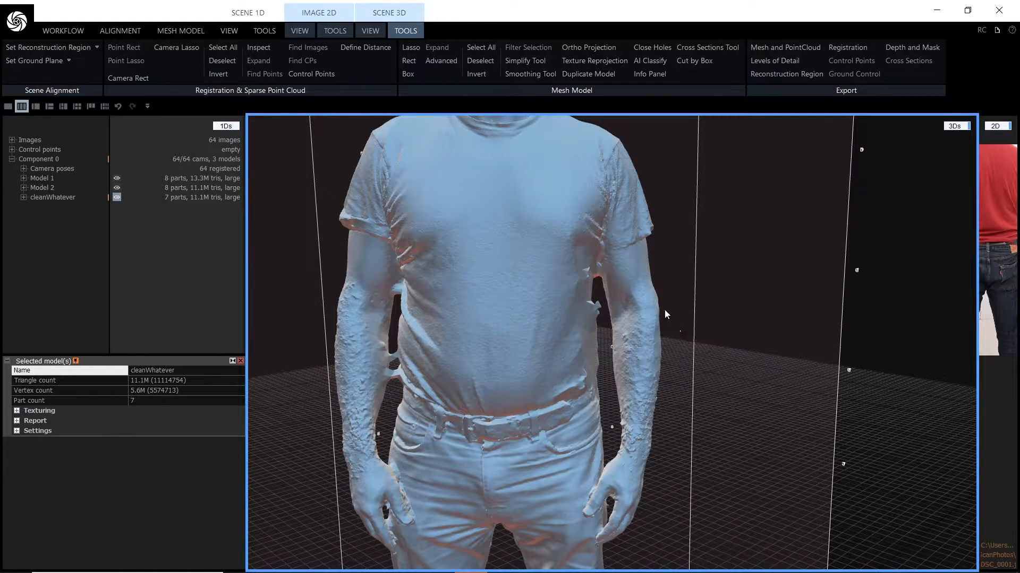
scroll(633, 278, up, 5)
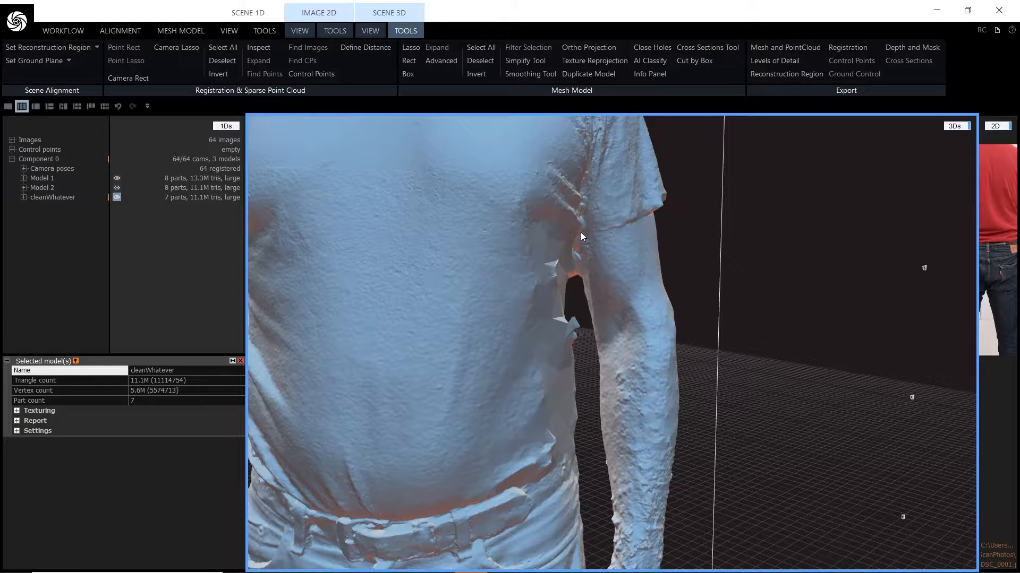
scroll(578, 294, down, 5)
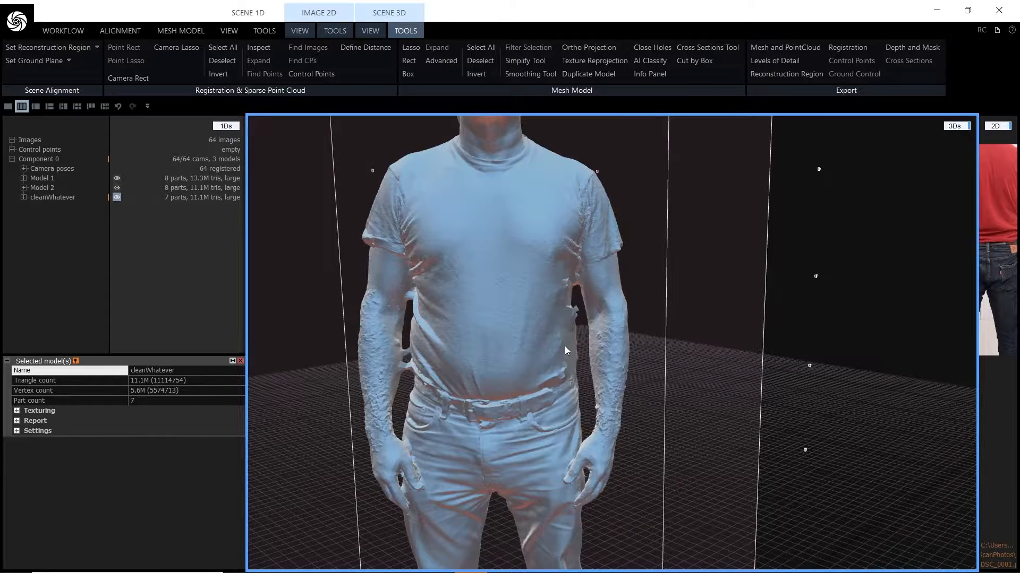
scroll(590, 275, up, 2)
drag(590, 275, 603, 271)
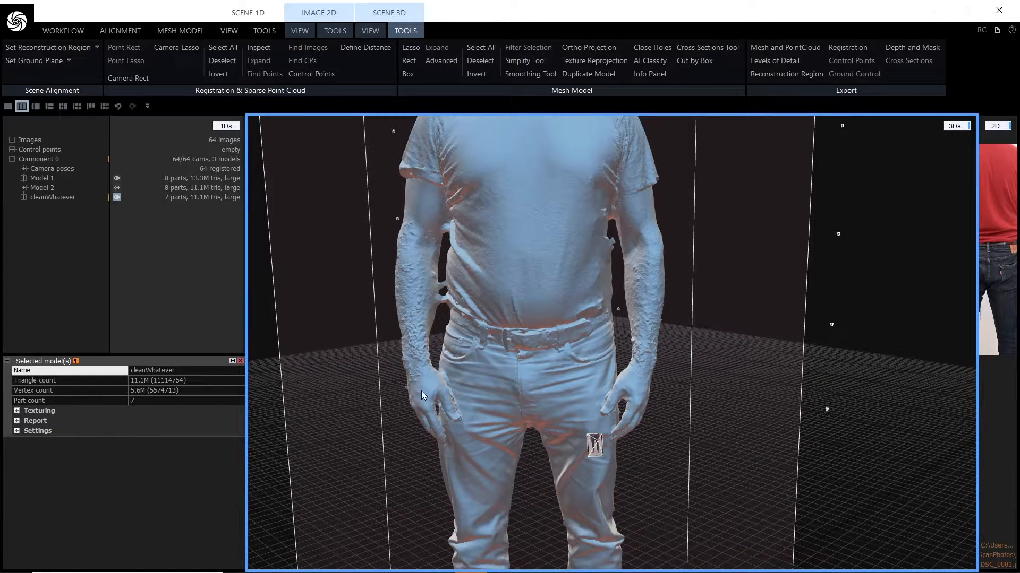
drag(528, 454, 533, 431)
scroll(575, 339, down, 4)
scroll(592, 308, up, 4)
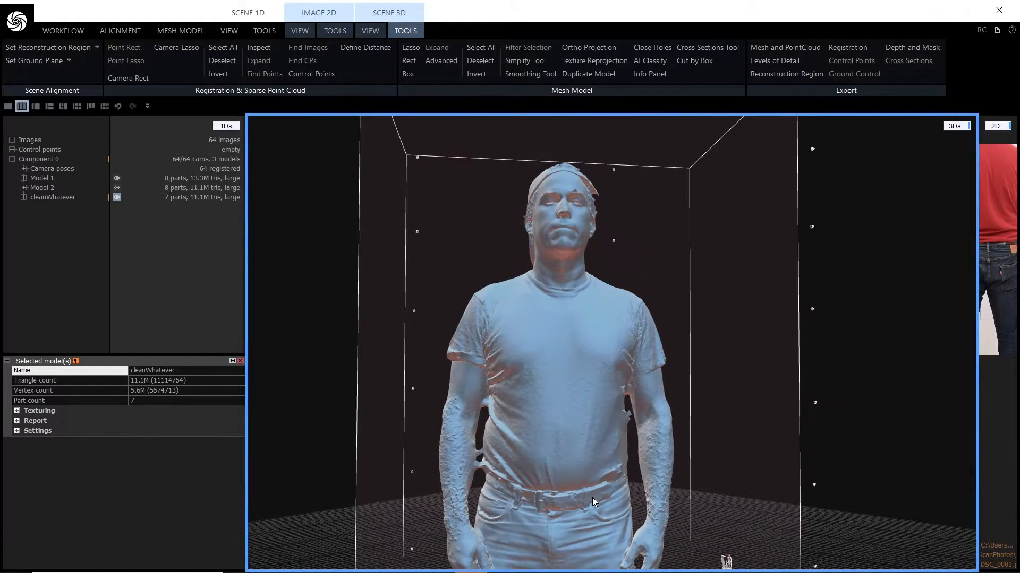
- Examine the face, cap and shoulders of the cleanWhatever model, followed by the whole figure from the front
drag(596, 297, 617, 431)
drag(570, 184, 567, 407)
right_drag(600, 356, 607, 384)
scroll(504, 397, up, 4)
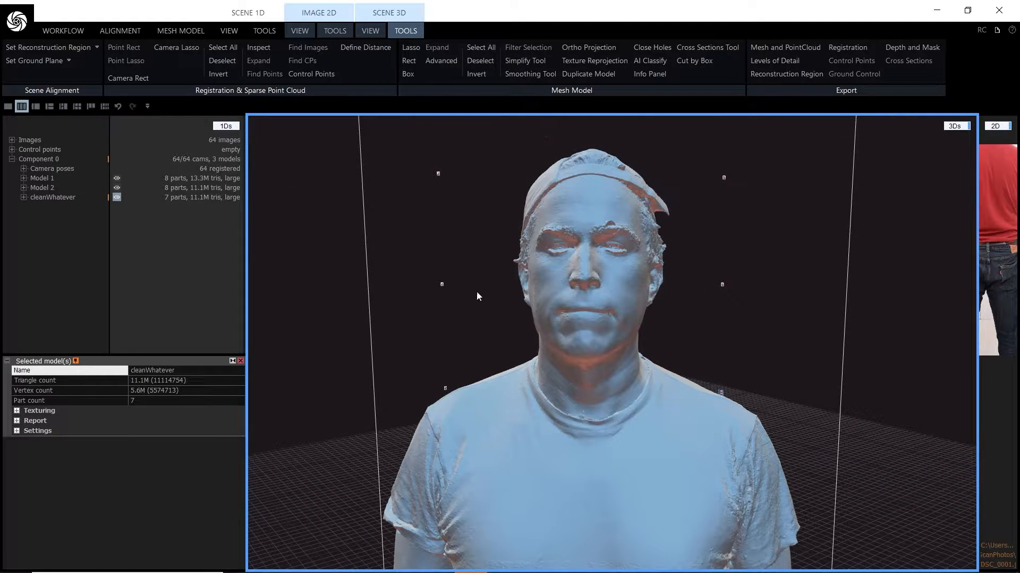
drag(634, 448, 656, 435)
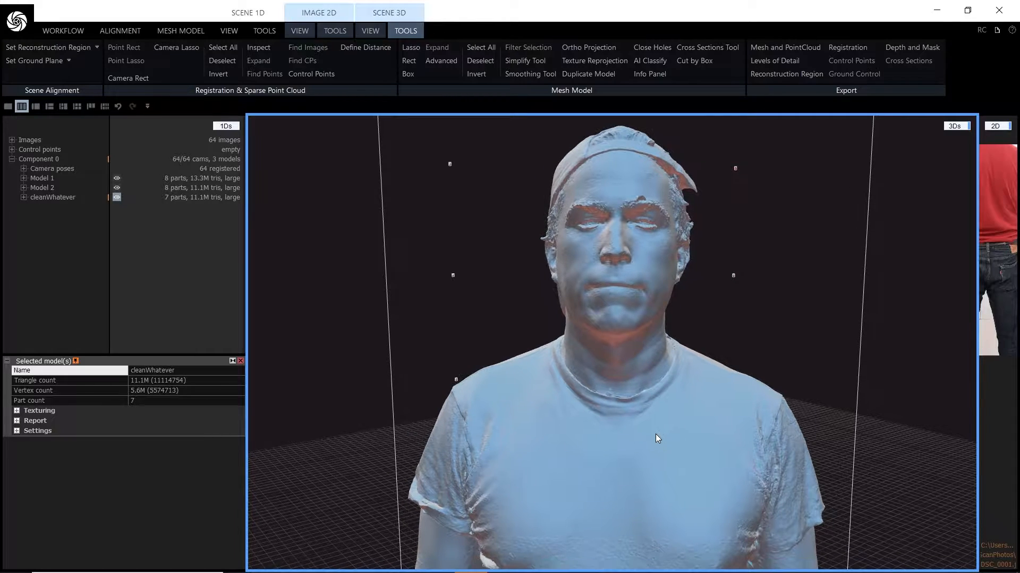
scroll(640, 402, down, 1)
scroll(640, 402, down, 4)
drag(641, 471, 642, 374)
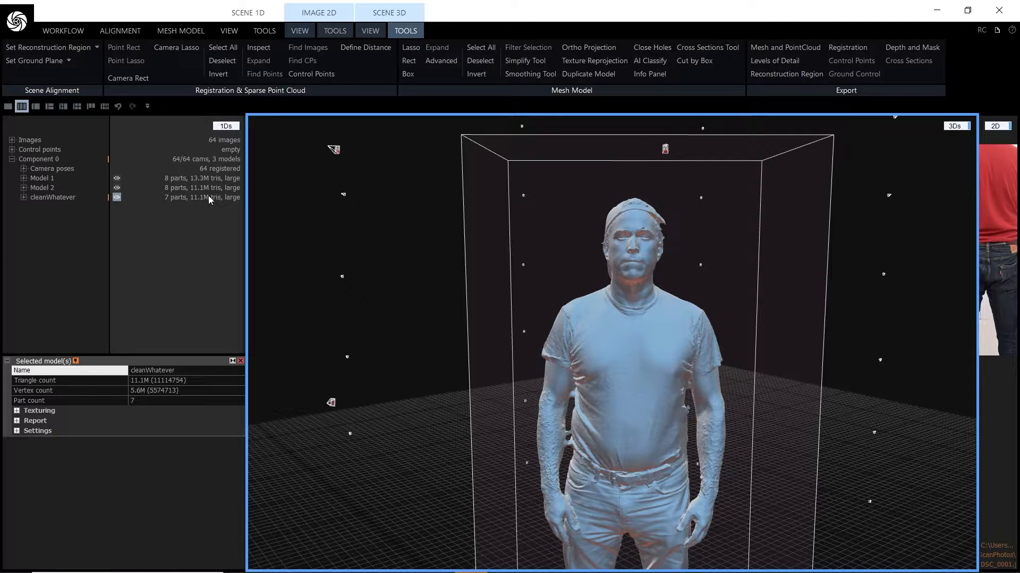
drag(635, 421, 563, 372)
right_drag(584, 385, 594, 379)
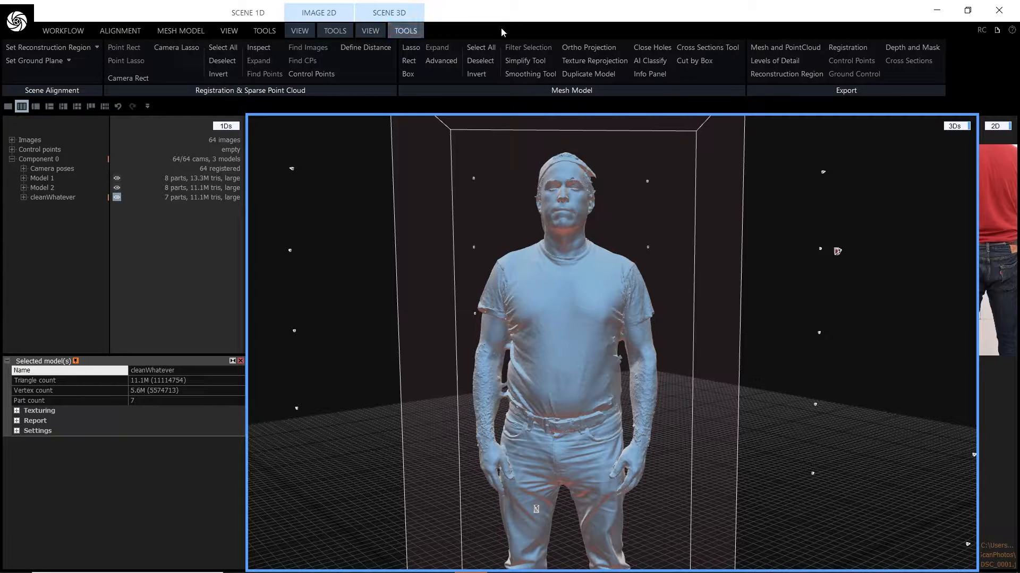
- Set up the Simplify Tool for the cleanWhatever model with type Absolute and a target triangle count of 200000
click(524, 61)
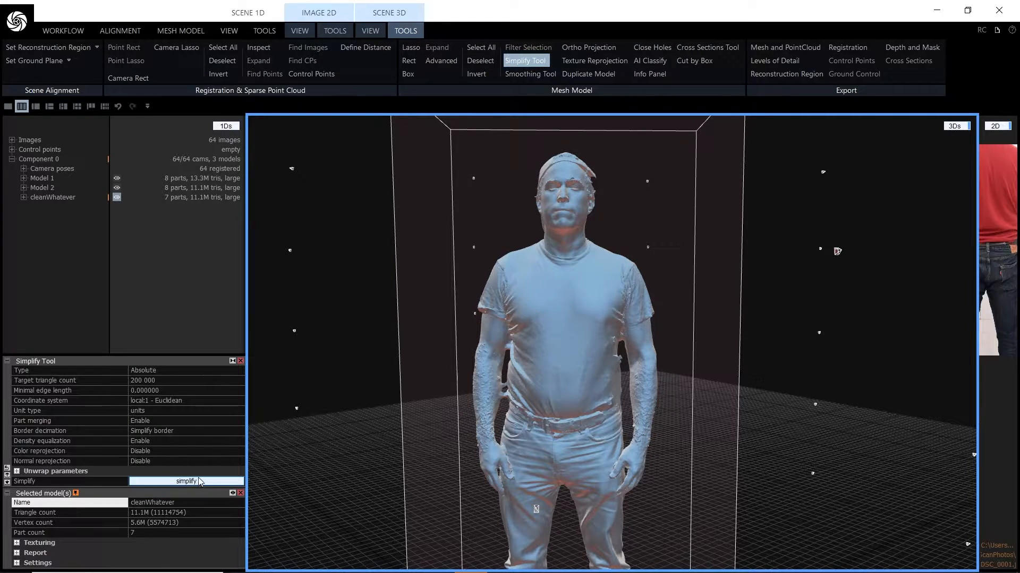
click(135, 381)
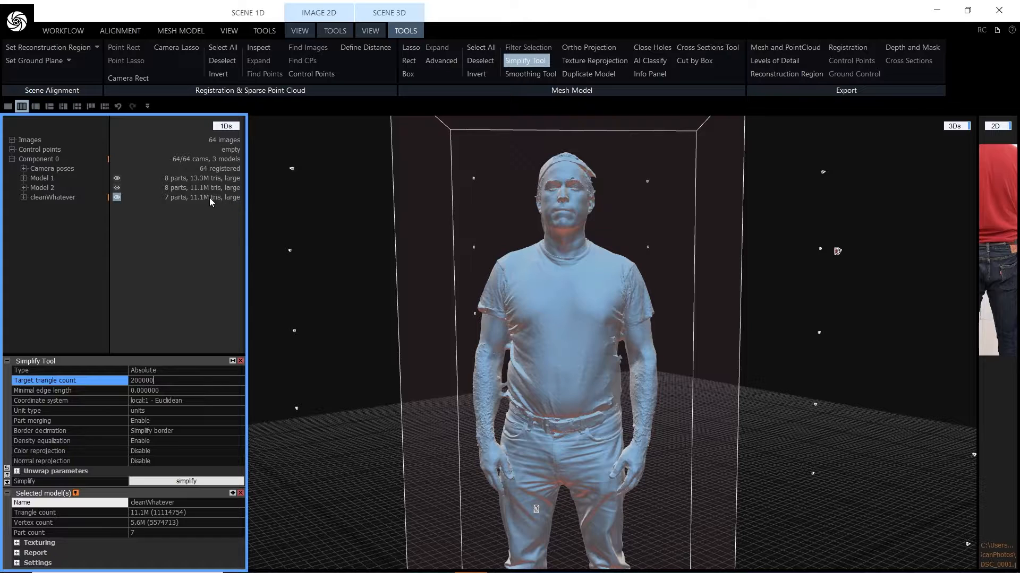
click(180, 378)
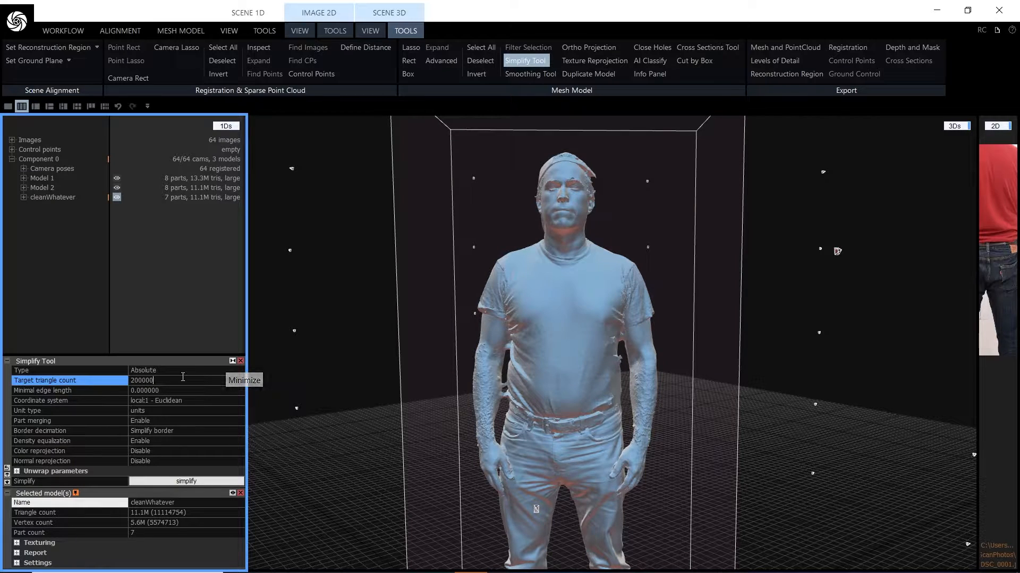
double_click(131, 382)
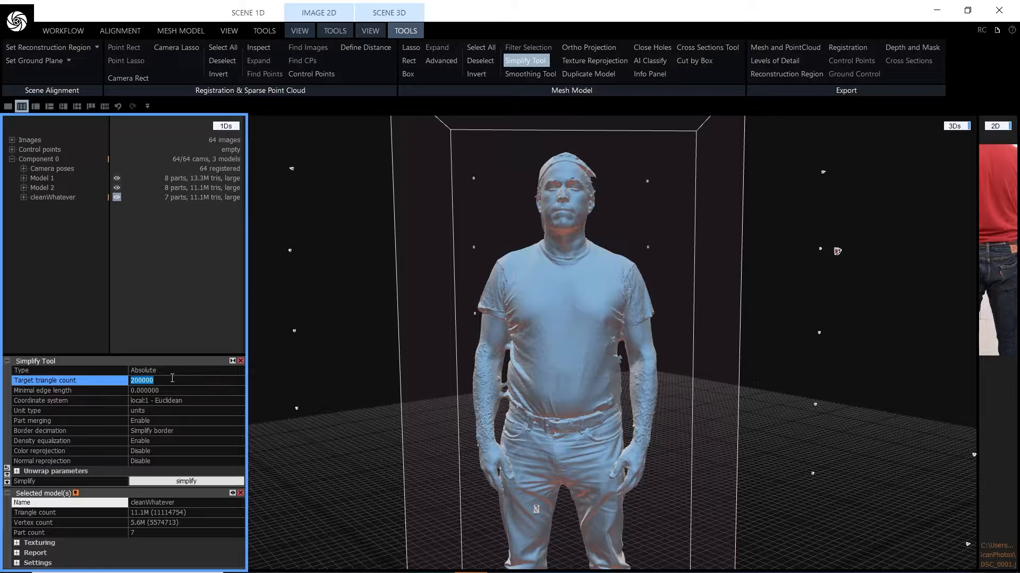
click(168, 381)
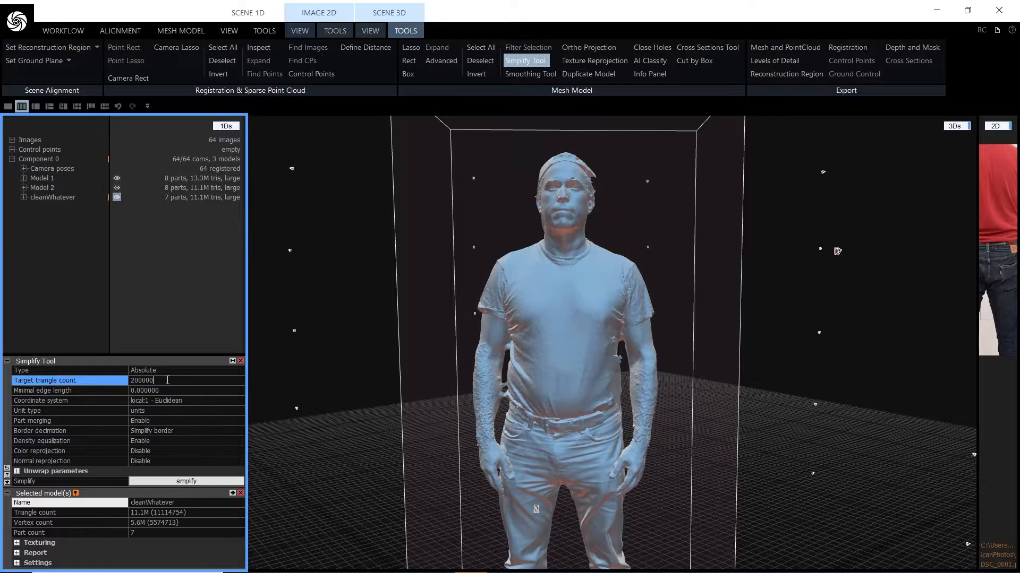
double_click(139, 381)
click(165, 381)
click(165, 369)
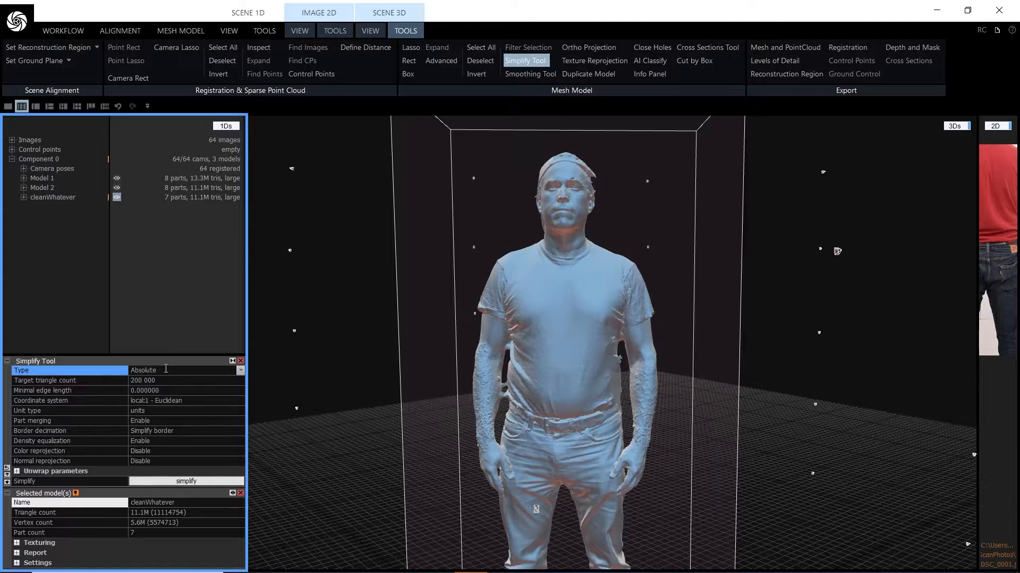
click(240, 371)
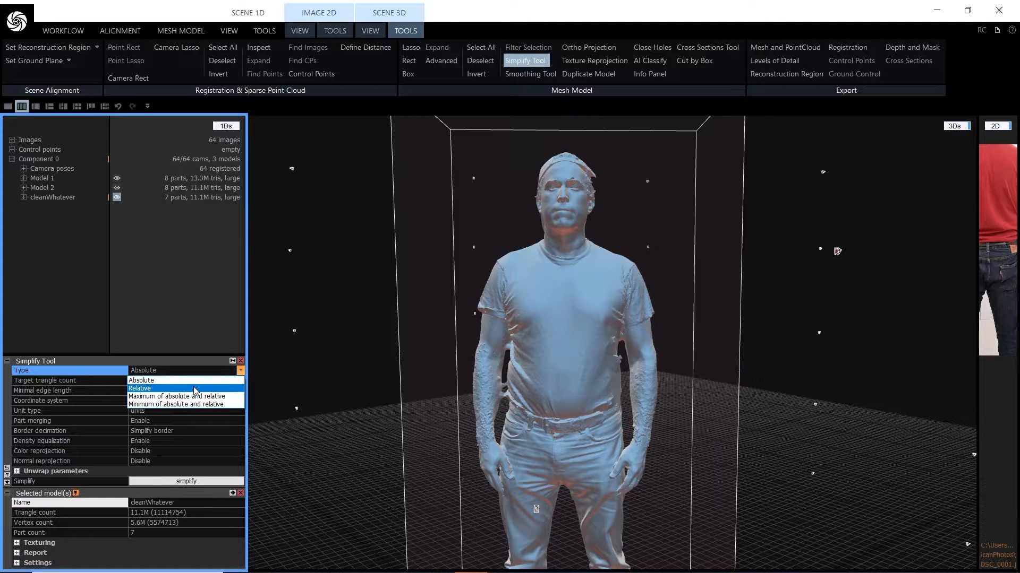
click(161, 380)
click(159, 380)
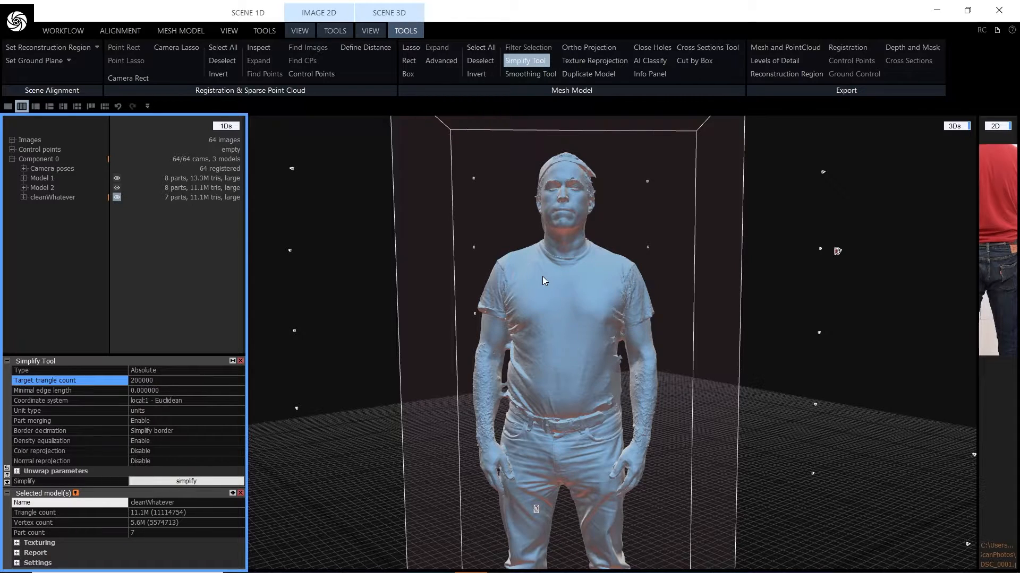
- Simplify the cleanWhatever model to the 200000 triangle target
scroll(542, 276, down, 5)
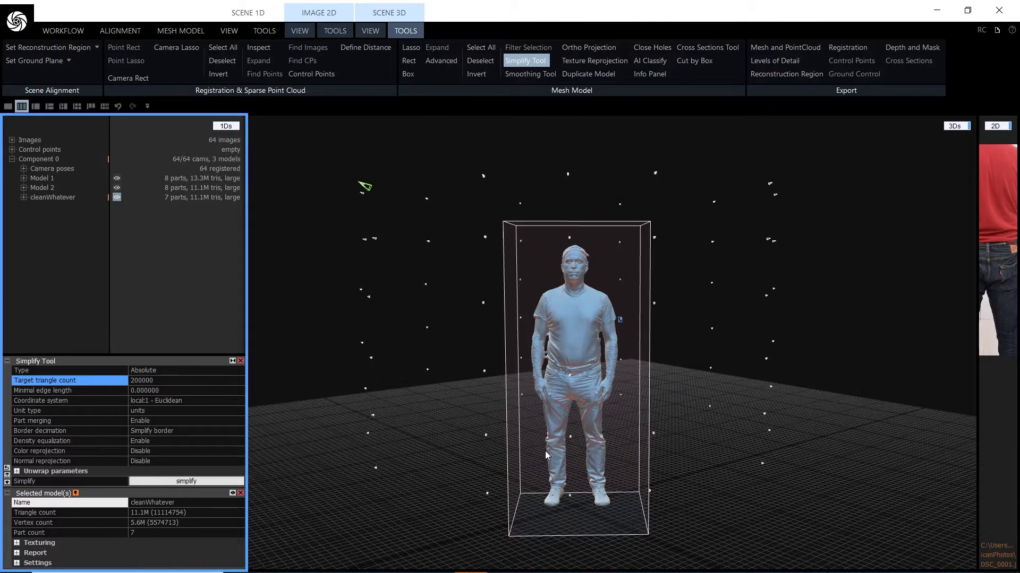
click(505, 463)
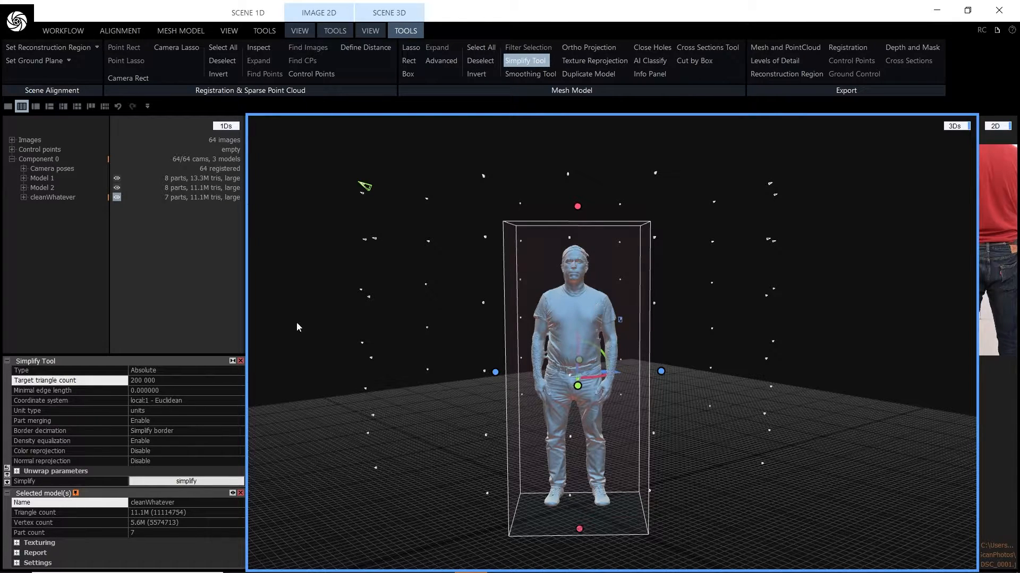
click(182, 383)
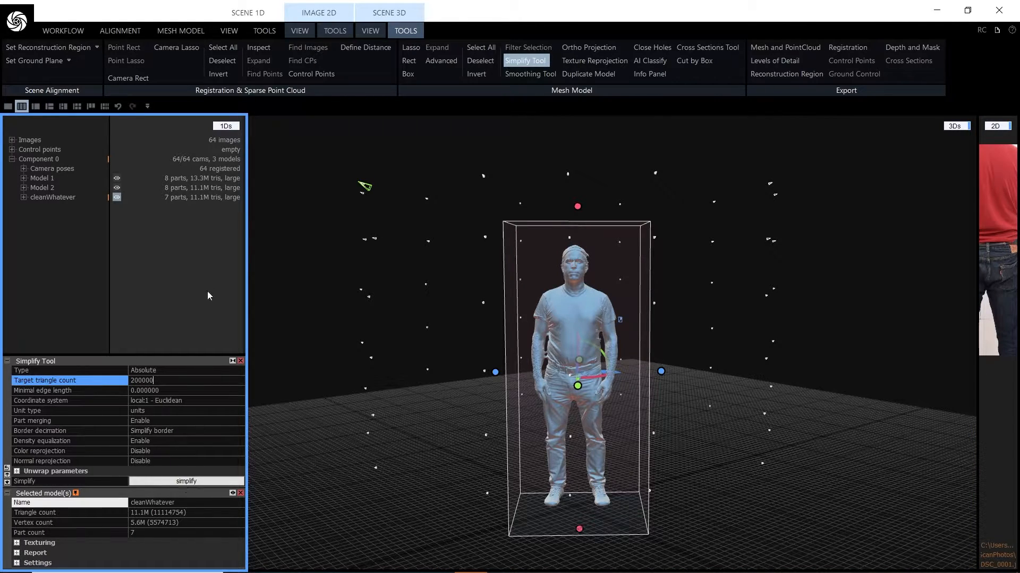
click(190, 481)
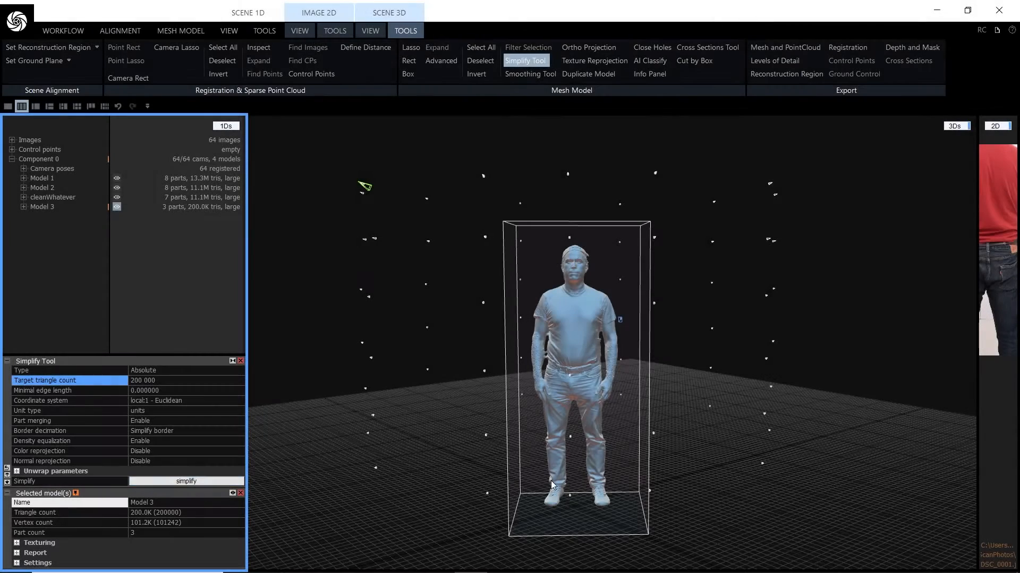
- Inspect the face of the simplified Model 3 up close to judge its mesh detail
scroll(573, 355, up, 5)
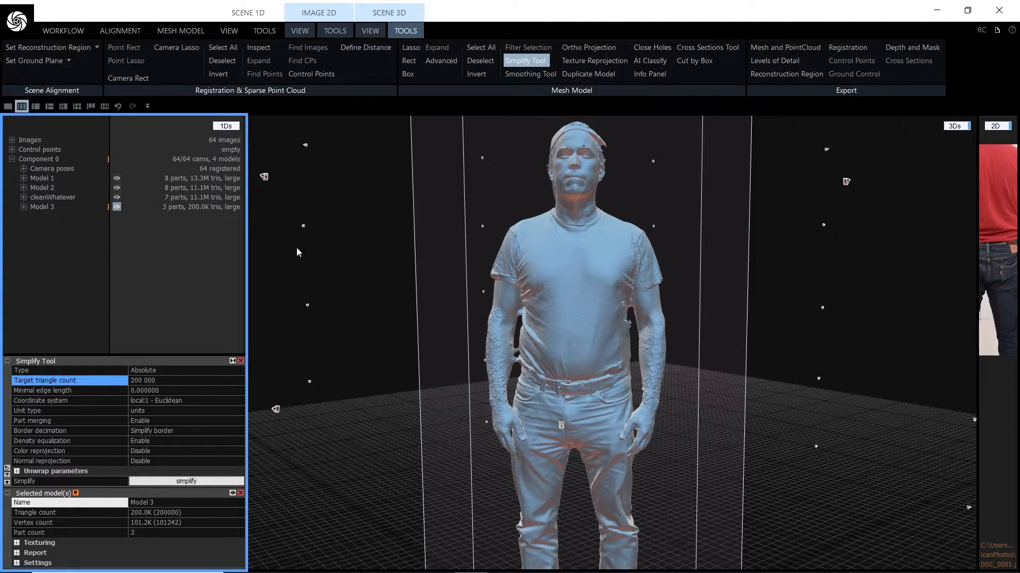
scroll(632, 302, up, 3)
drag(565, 253, 606, 508)
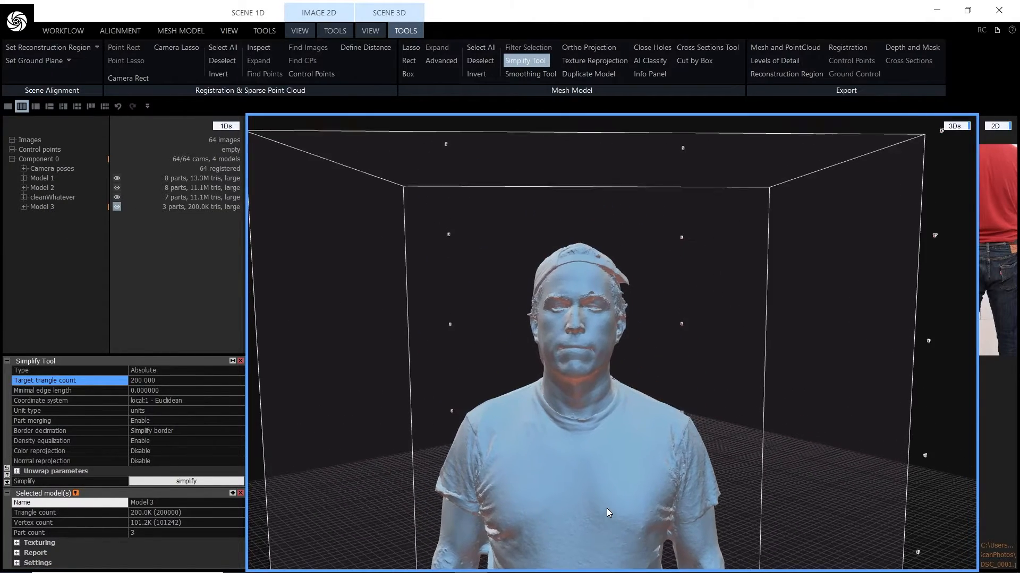
scroll(564, 351, up, 3)
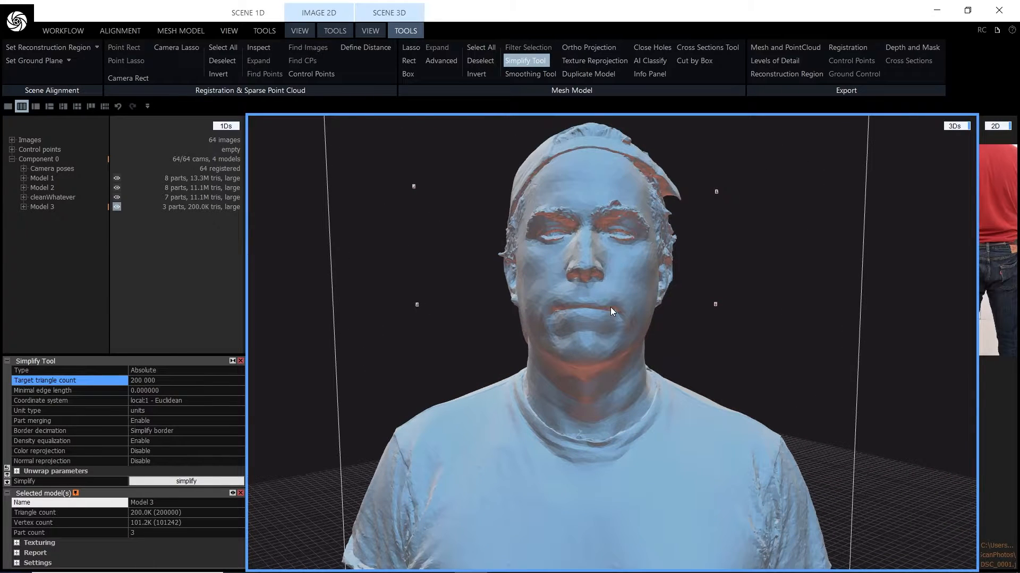
scroll(612, 295, up, 4)
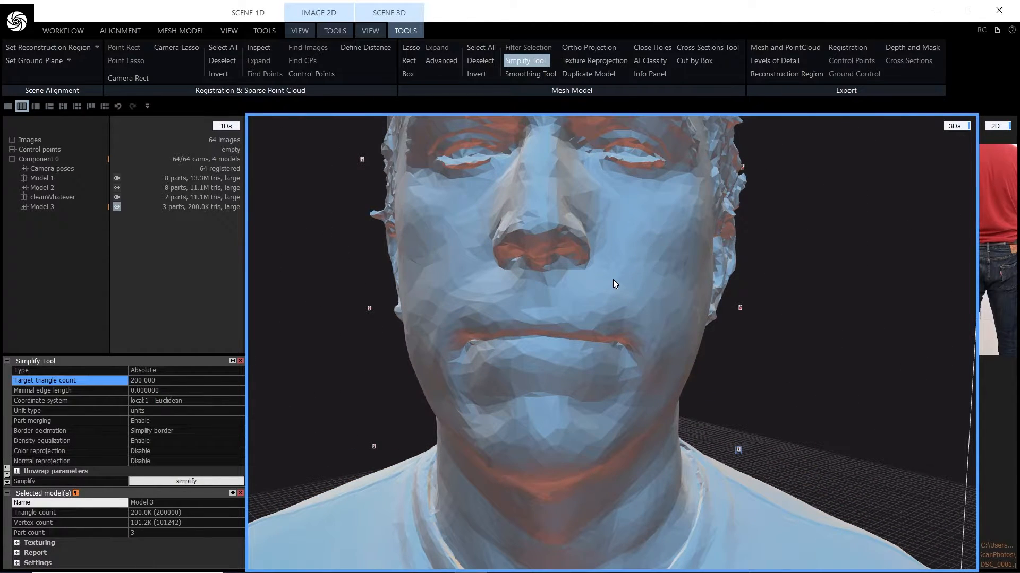
scroll(610, 285, down, 1)
scroll(519, 272, down, 2)
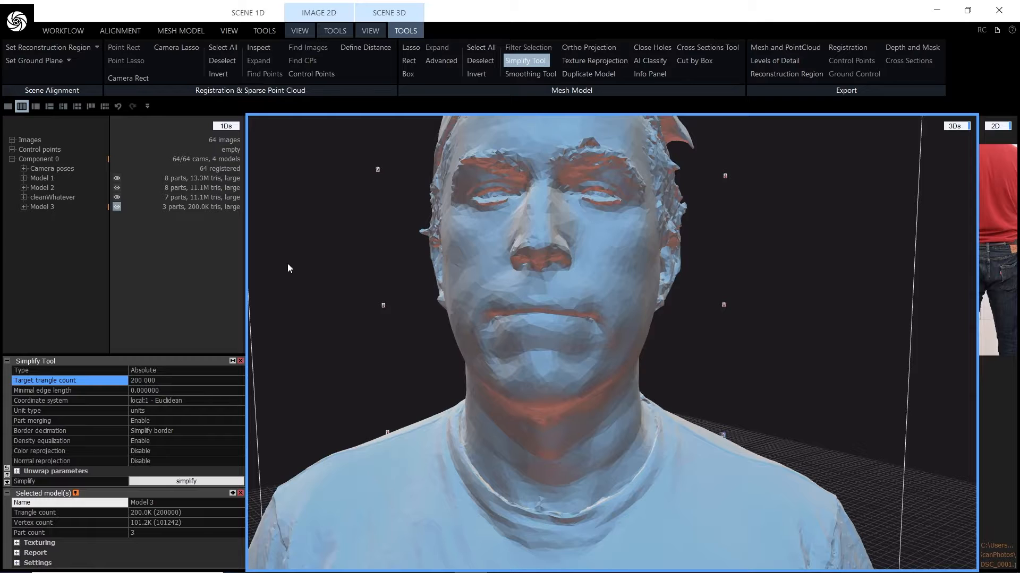
- Compare the head and shoulders of cleanWhatever with the simplified Model 3, ending with Model 3 selected
click(55, 197)
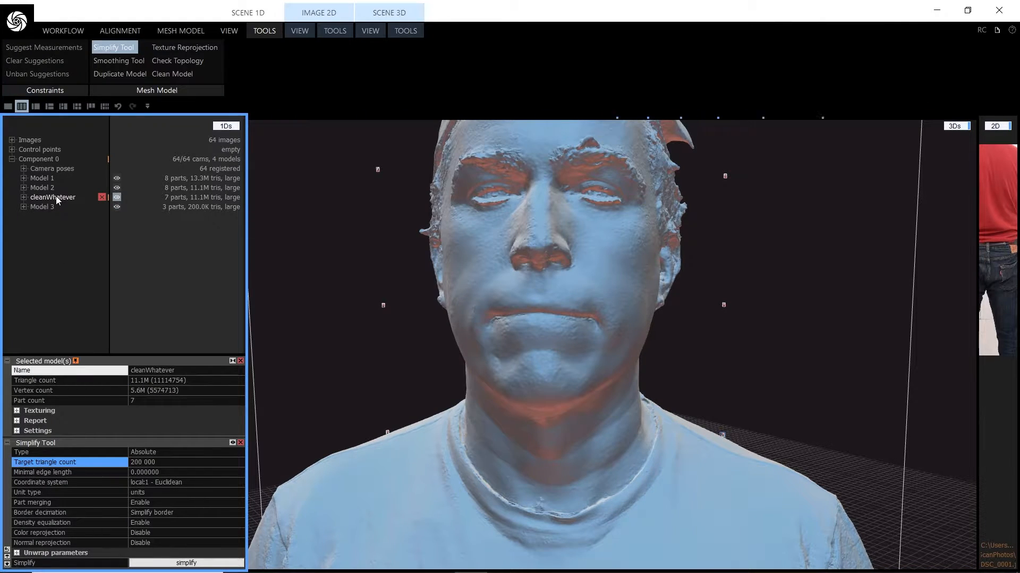
click(53, 208)
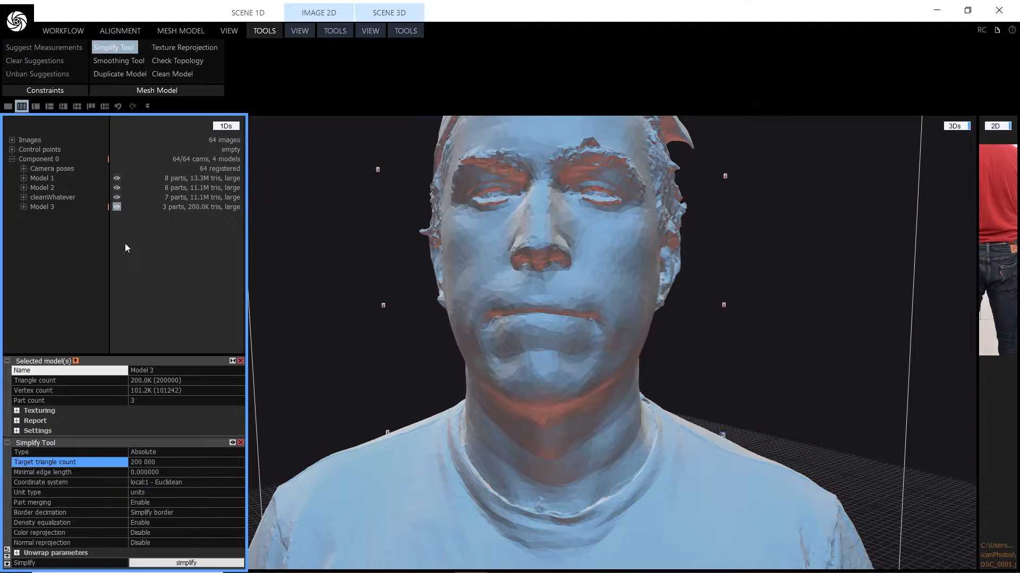
scroll(528, 403, down, 5)
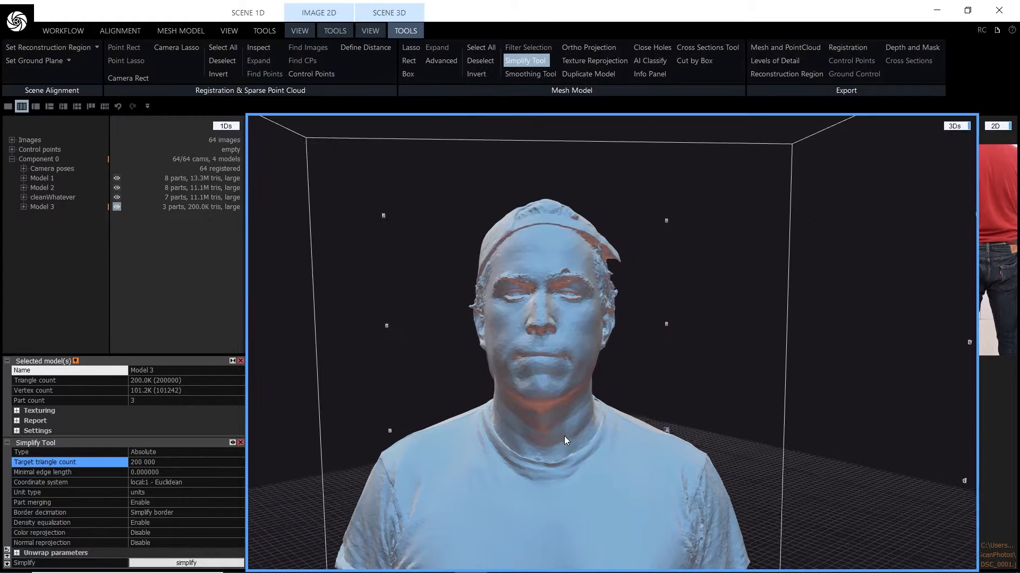
mouse_move(574, 441)
mouse_down()
mouse_move(571, 323)
mouse_move(573, 430)
mouse_up()
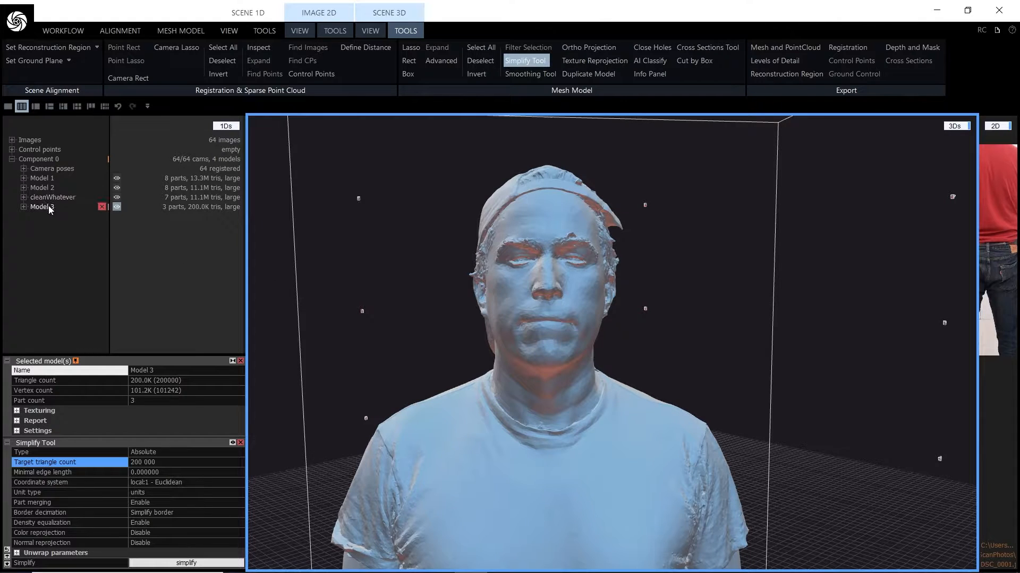
mouse_move(51, 201)
click(46, 196)
click(45, 209)
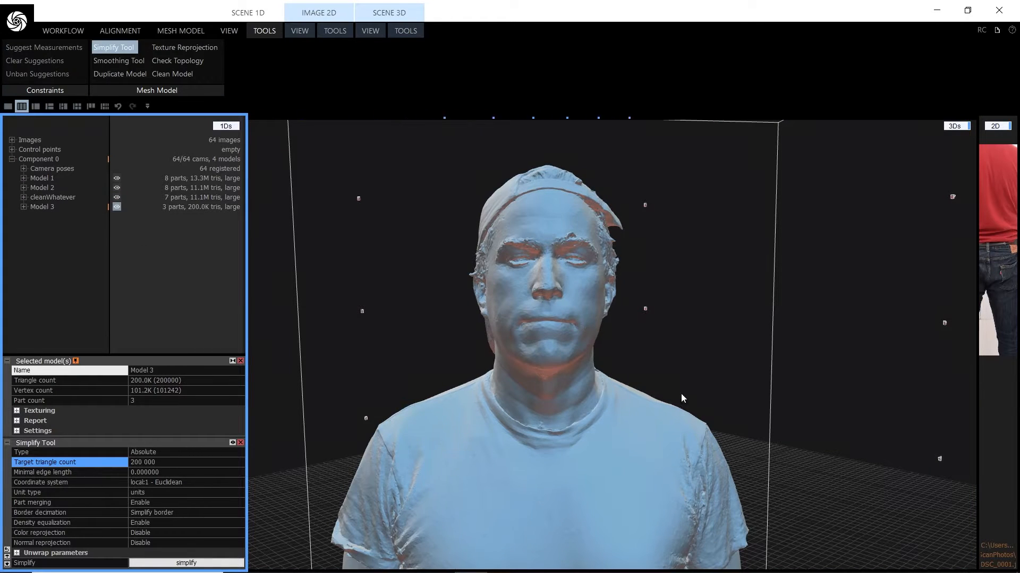
- Examine the simplified Model 3 from the front, from below and around the shoes for holes in the mesh
click(625, 398)
right_drag(629, 394, 616, 420)
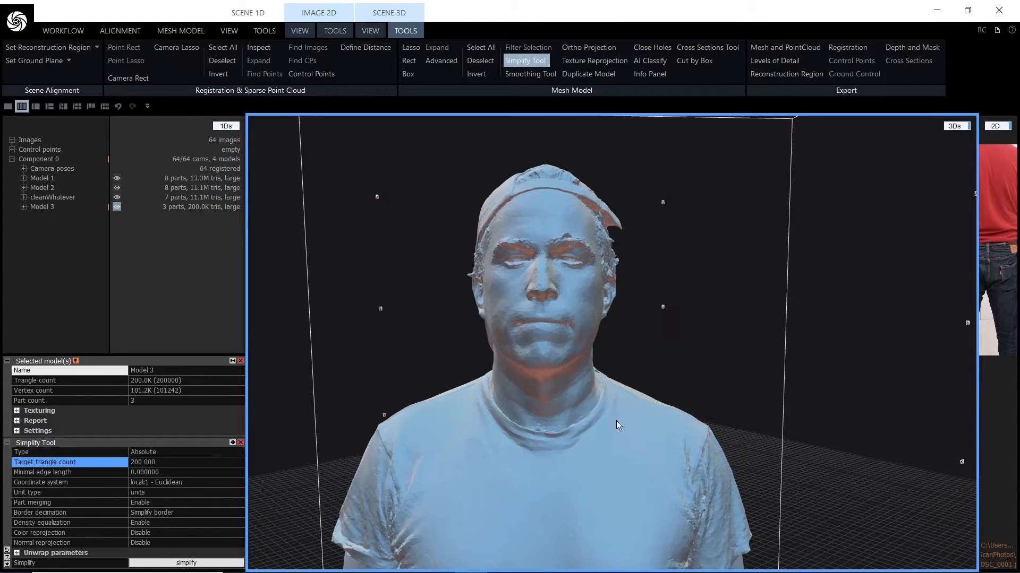
drag(615, 420, 606, 301)
scroll(606, 300, down, 3)
scroll(607, 301, down, 4)
drag(612, 396, 599, 165)
right_drag(590, 400, 572, 246)
scroll(587, 450, up, 2)
scroll(588, 451, up, 3)
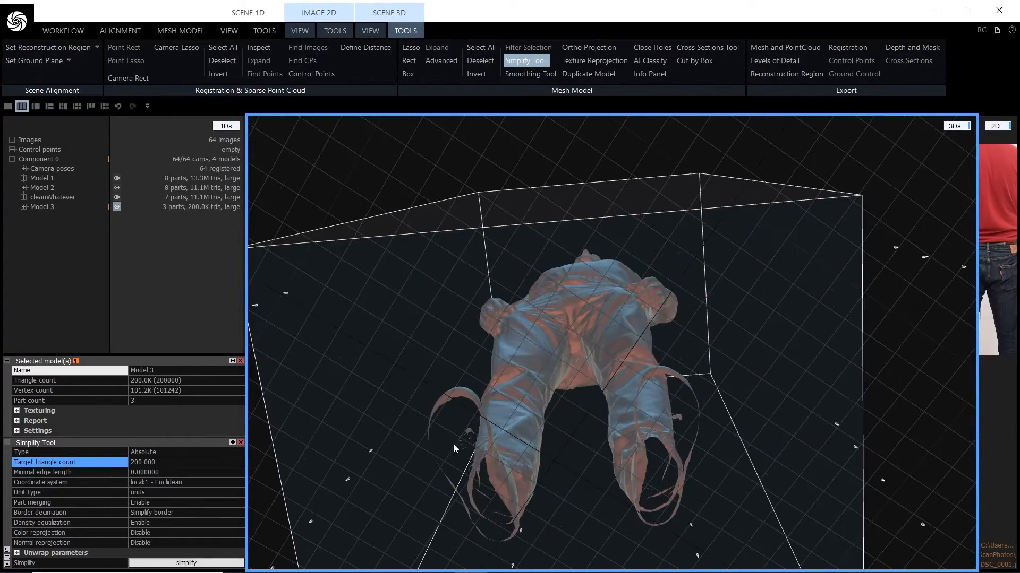
right_drag(621, 333, 632, 469)
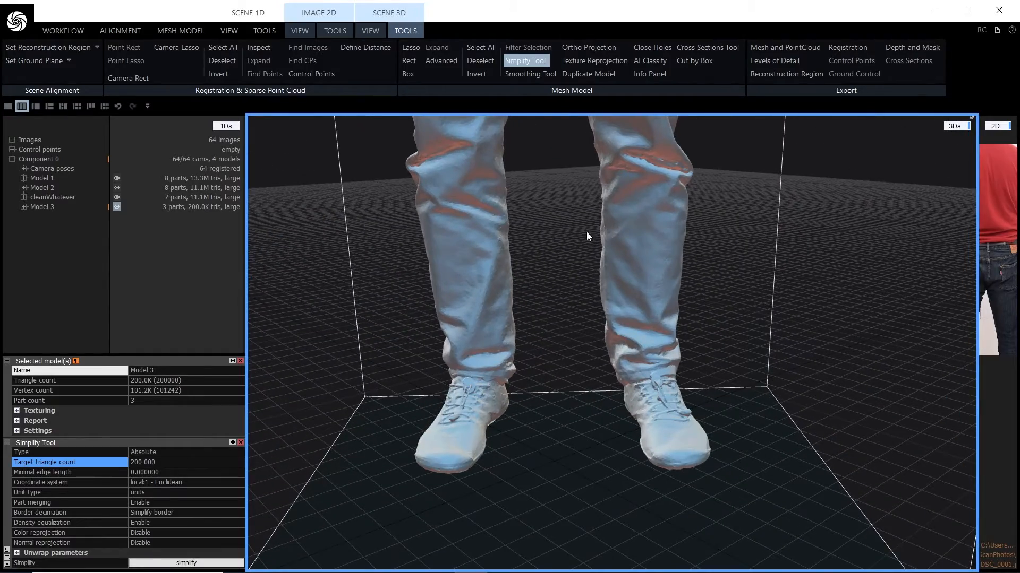
- Check the topology of the simplified Model 3 and run Clean Model to remove its defects
drag(587, 231, 584, 412)
scroll(575, 304, down, 4)
drag(566, 177, 566, 332)
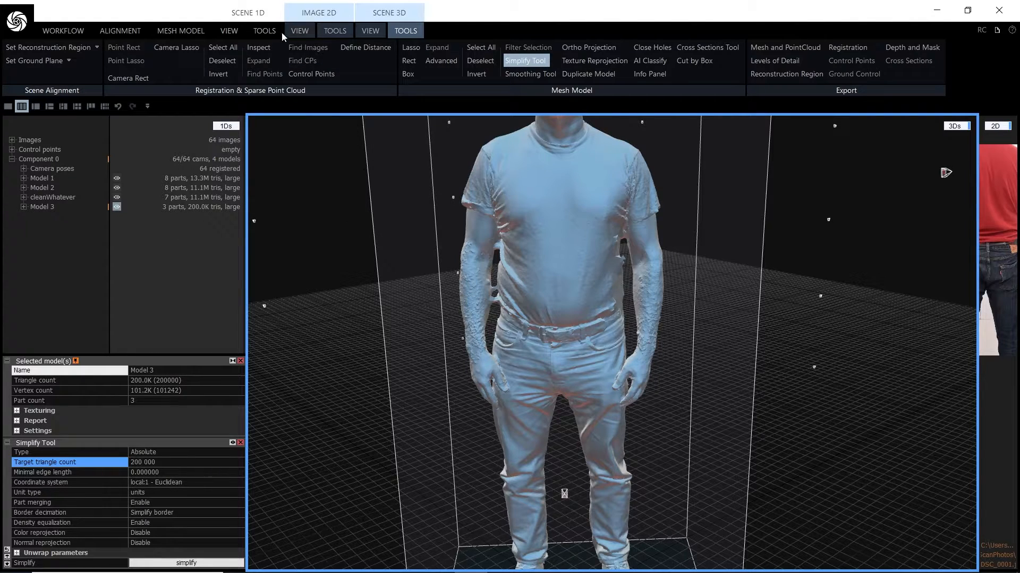
click(263, 31)
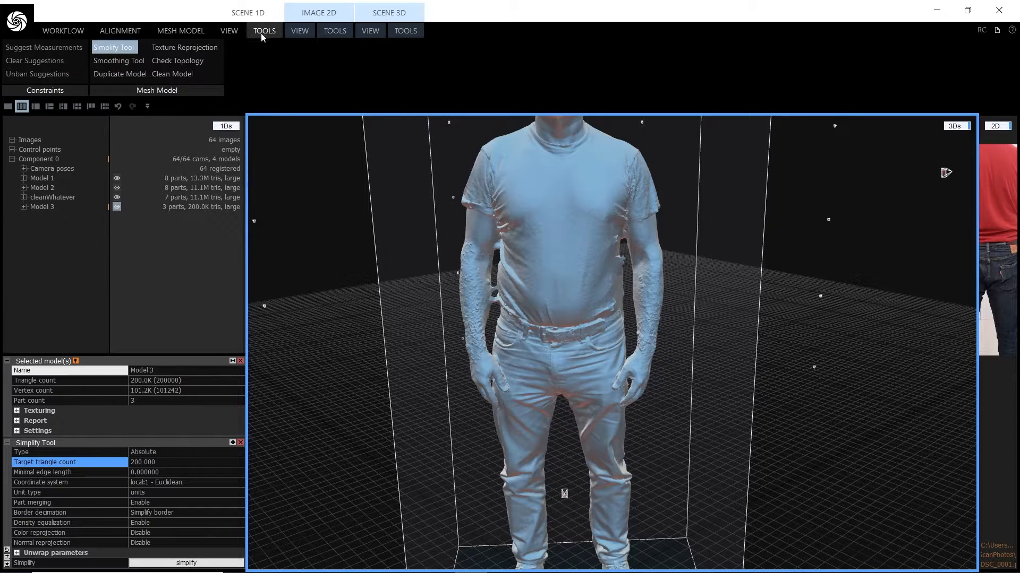
click(181, 61)
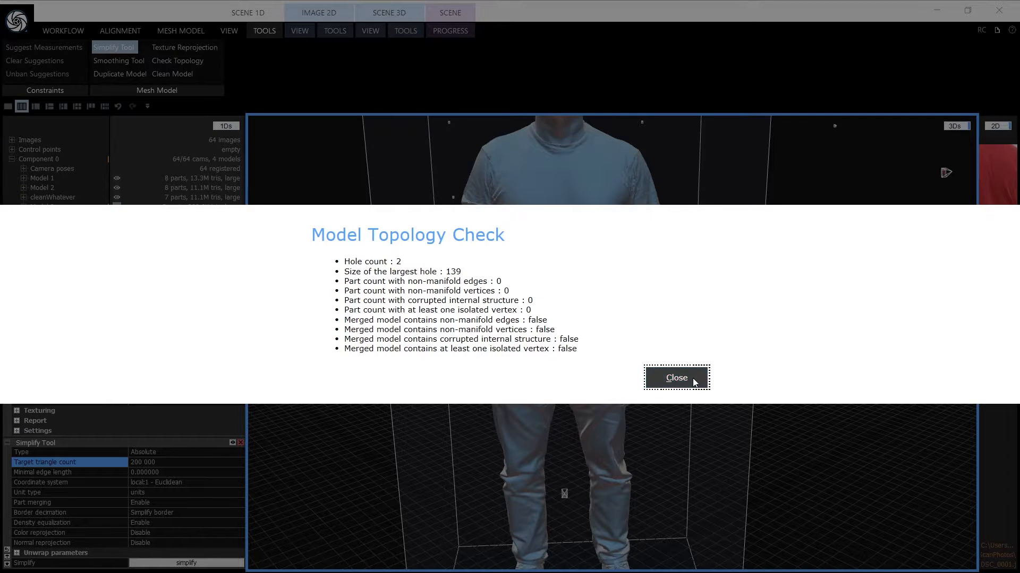
click(676, 378)
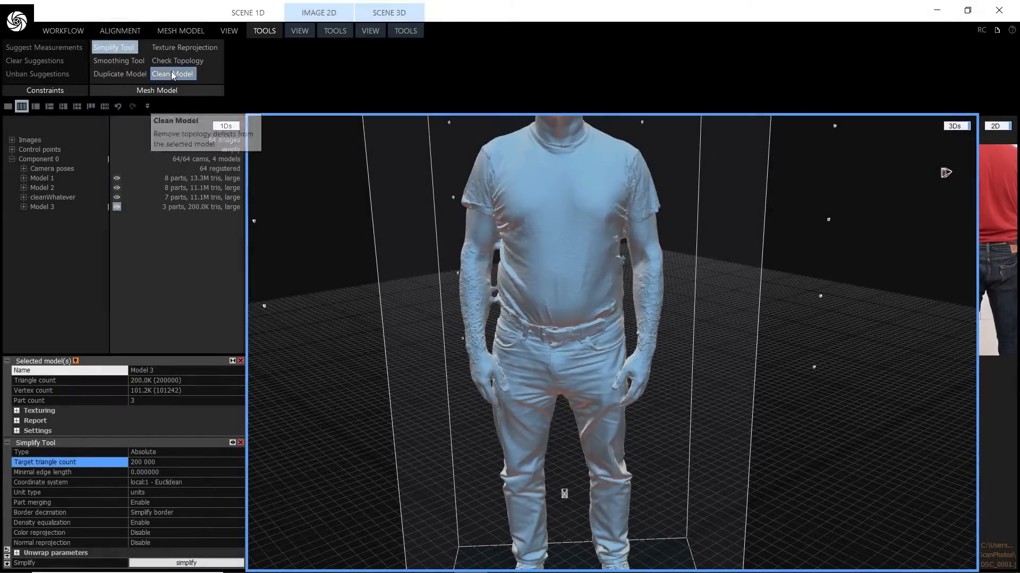
click(172, 72)
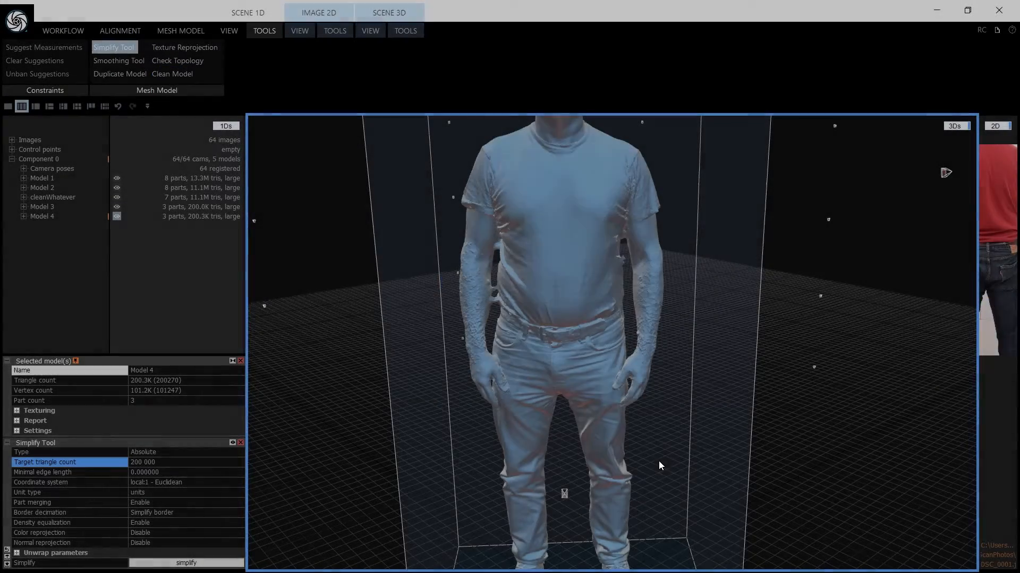
- Examine the cleaned Model 4 from below at the shoe soles and from the front at the face
drag(657, 460, 620, 354)
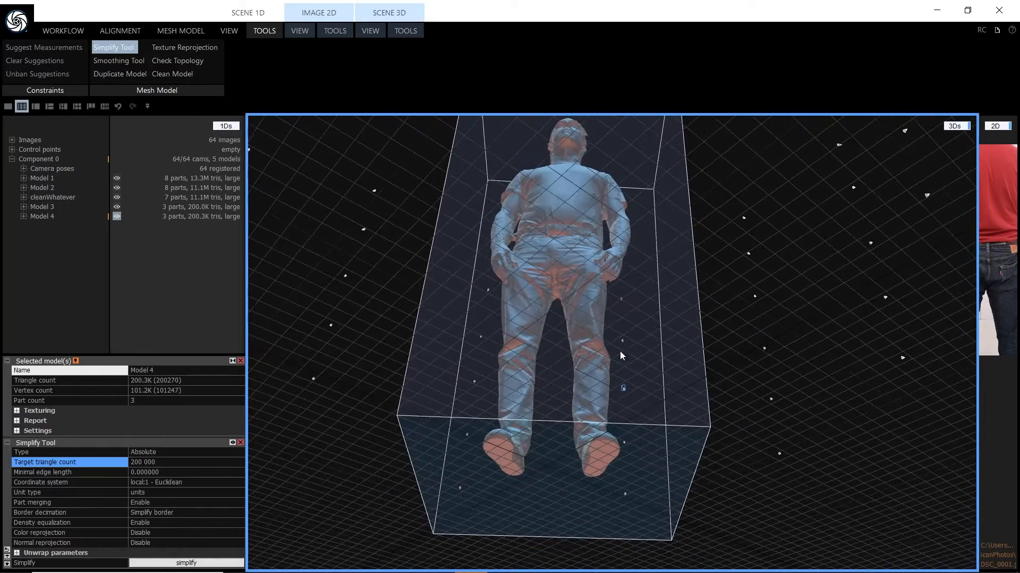
scroll(582, 446, up, 5)
right_drag(559, 492, 648, 441)
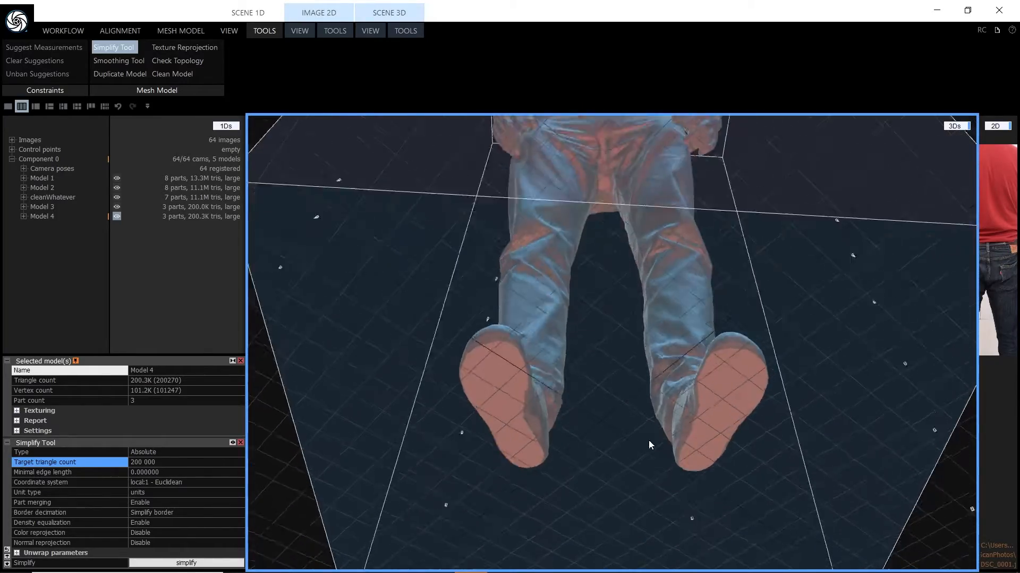
drag(648, 441, 651, 391)
drag(504, 372, 639, 467)
drag(612, 228, 613, 320)
scroll(613, 318, down, 10)
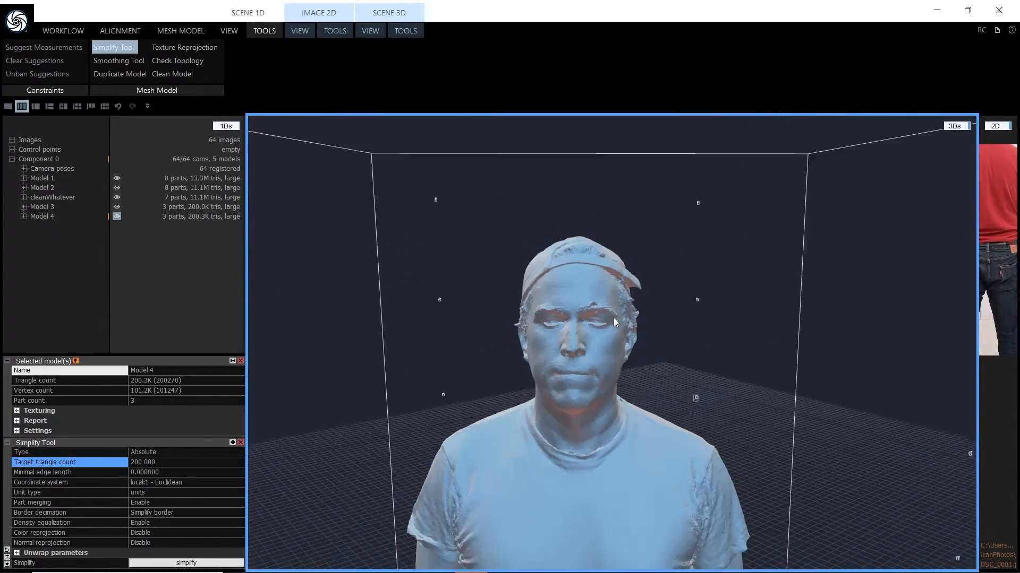
drag(609, 371, 608, 276)
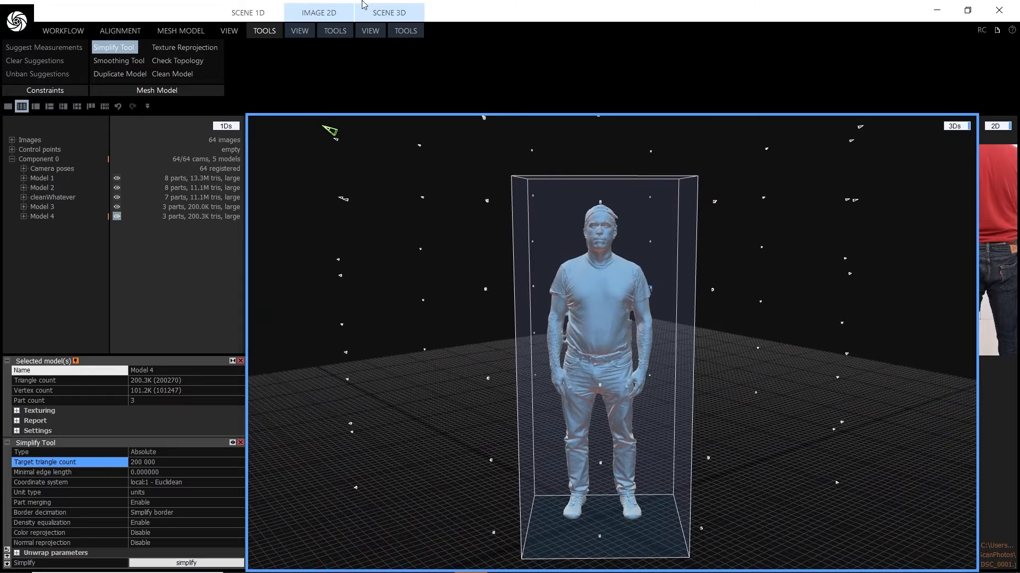
- Unwrap Model 4 with the default unwrap parameters and compute its texture from the photos
click(404, 31)
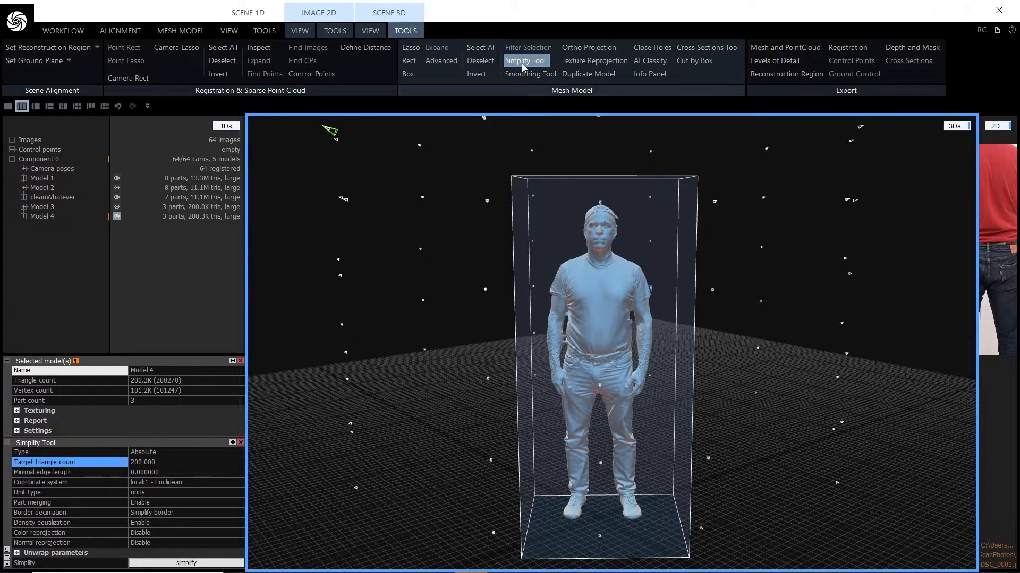
click(525, 63)
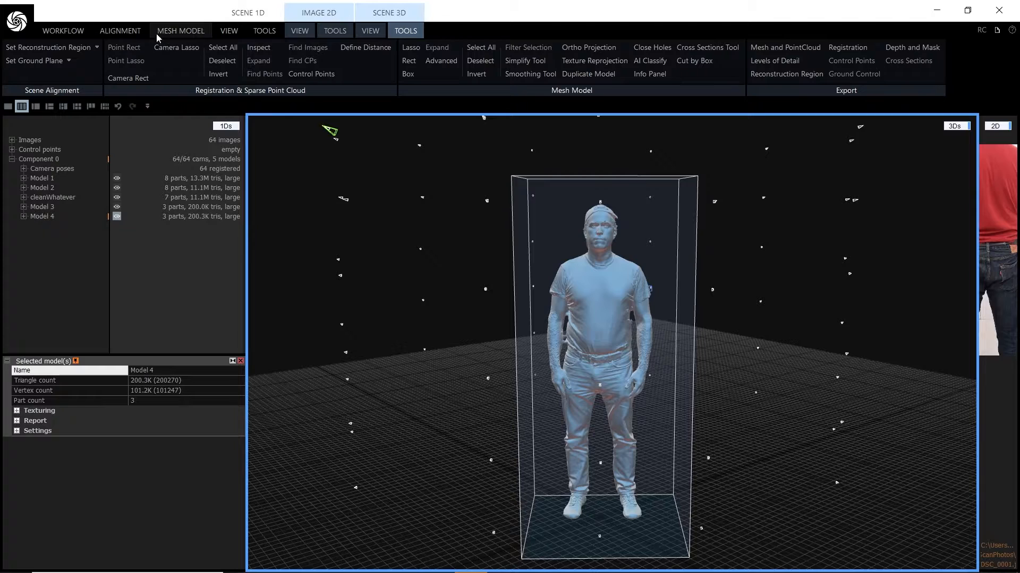
click(195, 31)
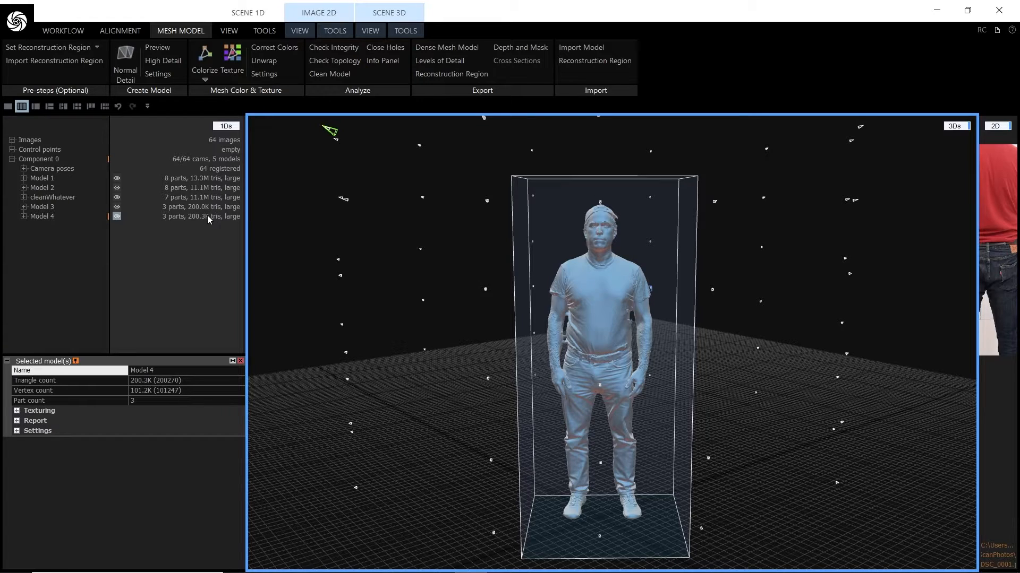
click(261, 61)
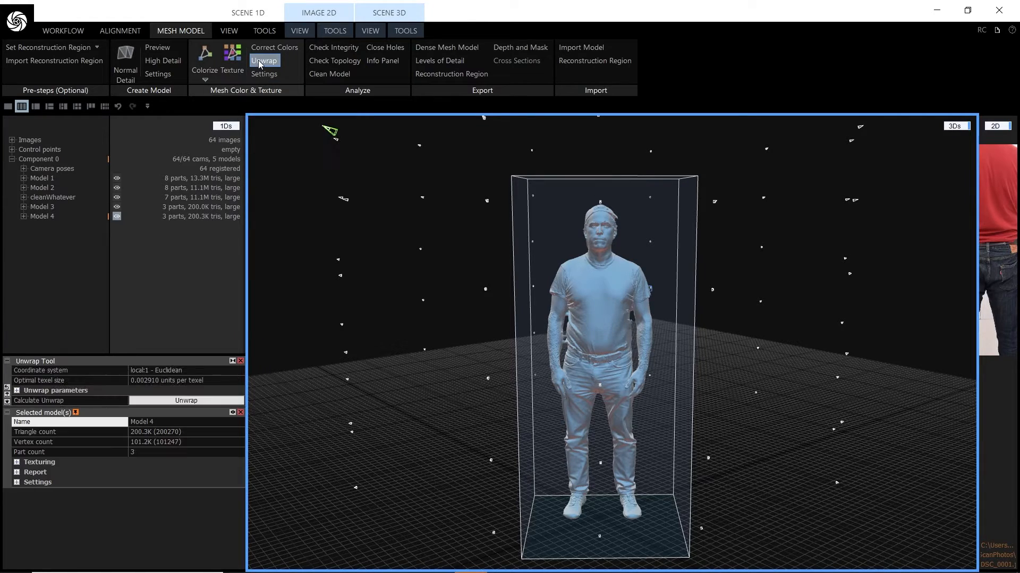
click(199, 402)
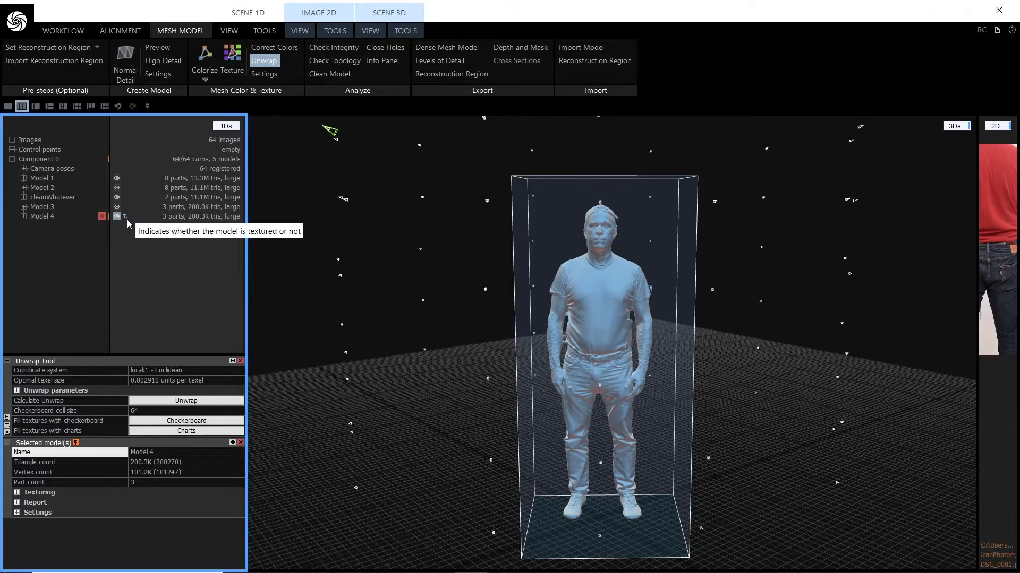
click(234, 60)
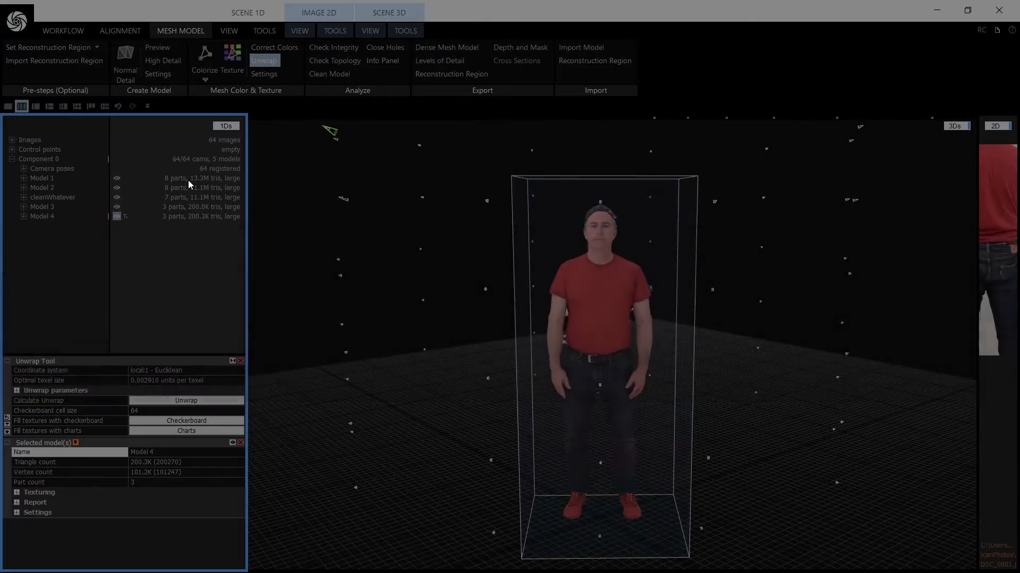
- Examine the textured Model 4 around the face, shirt, arms and belt
scroll(659, 394, up, 3)
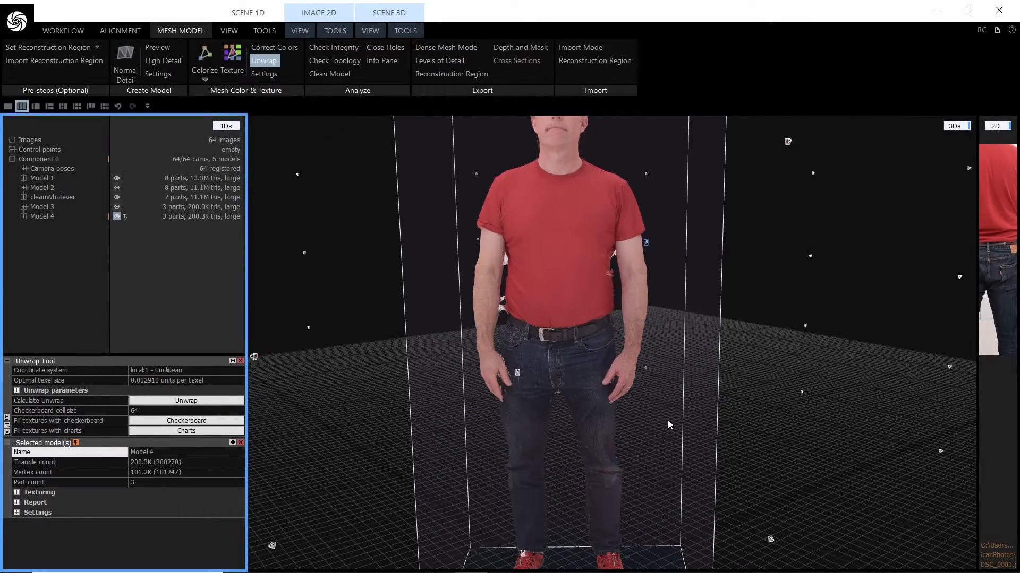
drag(668, 419, 605, 329)
right_drag(603, 325, 575, 375)
scroll(568, 362, up, 4)
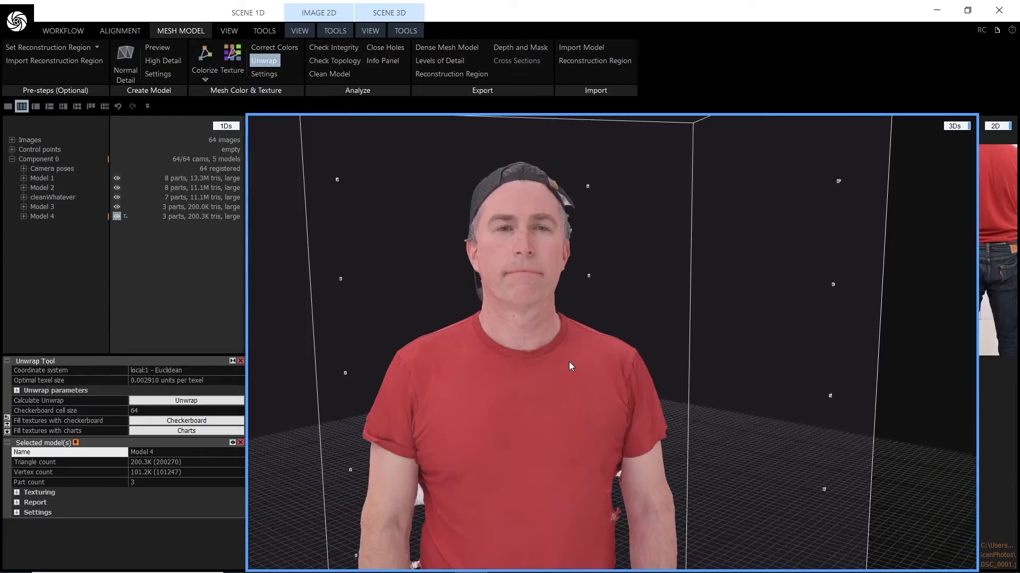
drag(699, 310, 699, 286)
right_drag(622, 447, 680, 194)
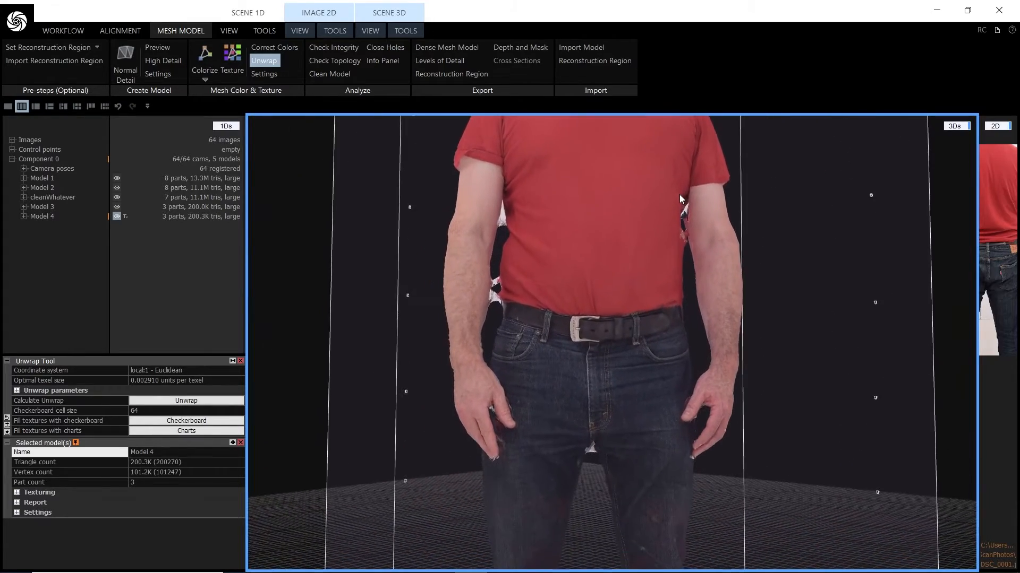
mouse_move(670, 323)
mouse_down()
mouse_move(648, 328)
mouse_move(655, 320)
mouse_up()
- Examine the texture on the jeans and shoes of Model 4 from several angles, ending with the whole figure in view
right_drag(649, 422, 669, 127)
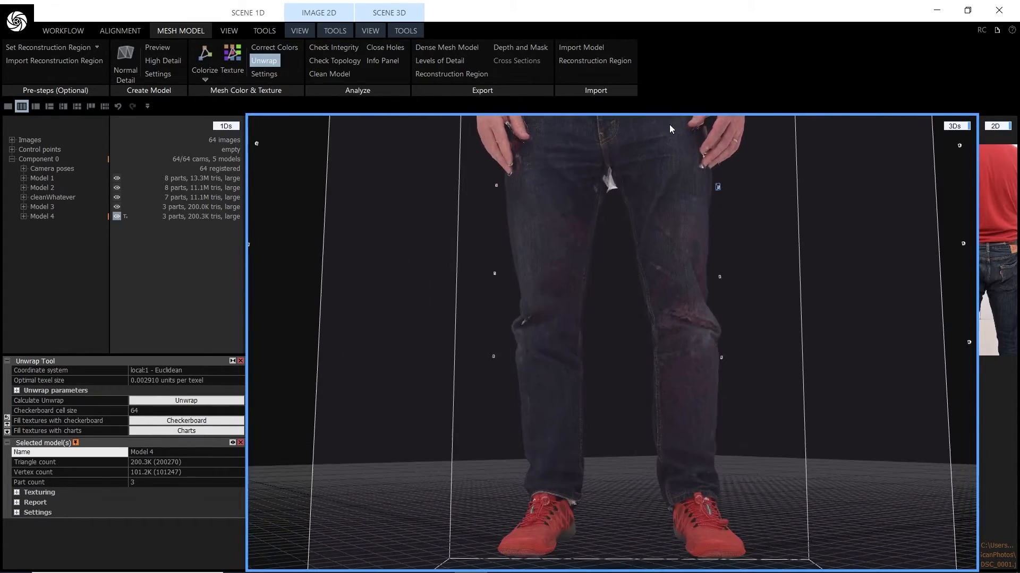
right_drag(756, 446, 764, 170)
right_drag(751, 400, 752, 276)
right_drag(750, 176, 746, 478)
right_drag(748, 159, 743, 340)
drag(670, 457, 646, 490)
right_drag(502, 535, 576, 297)
drag(555, 404, 610, 401)
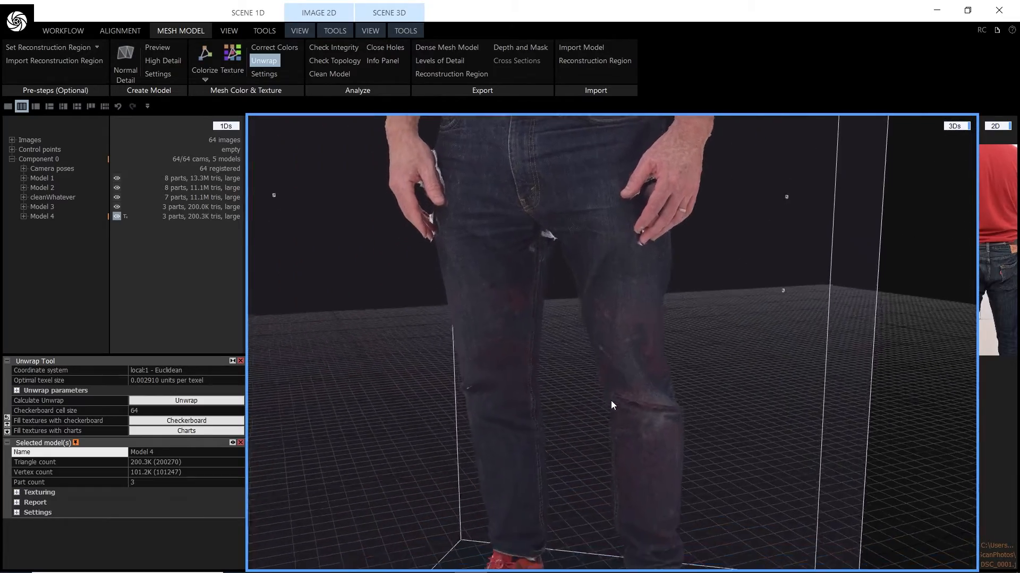
right_drag(651, 473, 675, 378)
drag(674, 378, 596, 359)
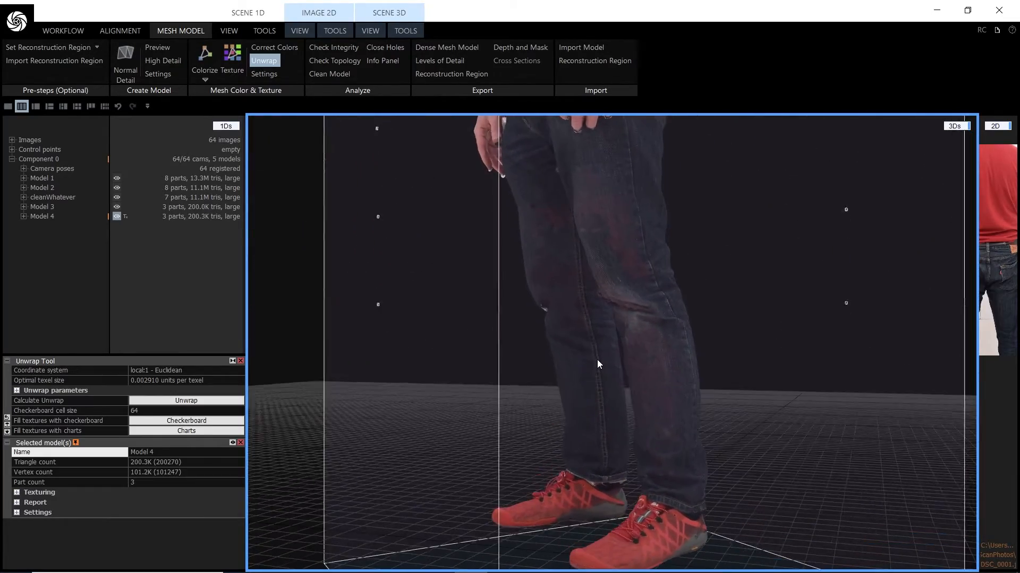
scroll(669, 365, up, 4)
drag(669, 365, 563, 351)
scroll(562, 350, down, 2)
scroll(564, 353, down, 2)
scroll(561, 348, down, 3)
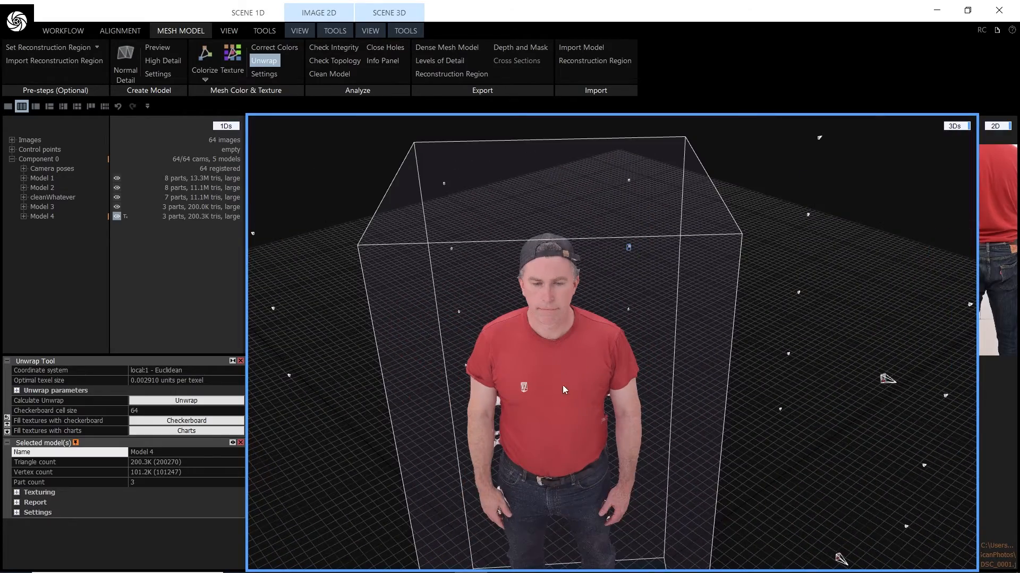
drag(564, 390, 597, 402)
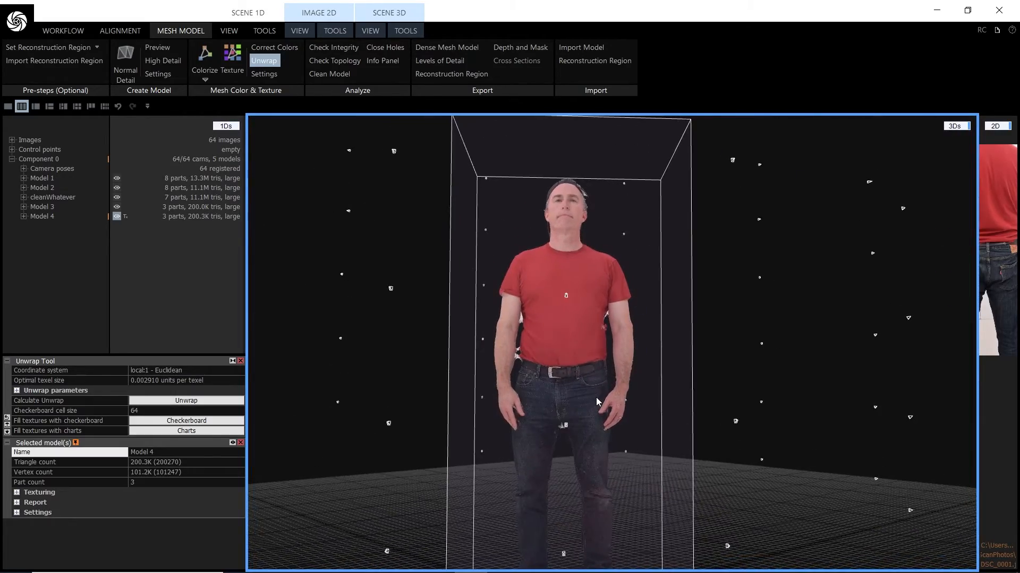
scroll(588, 452, down, 4)
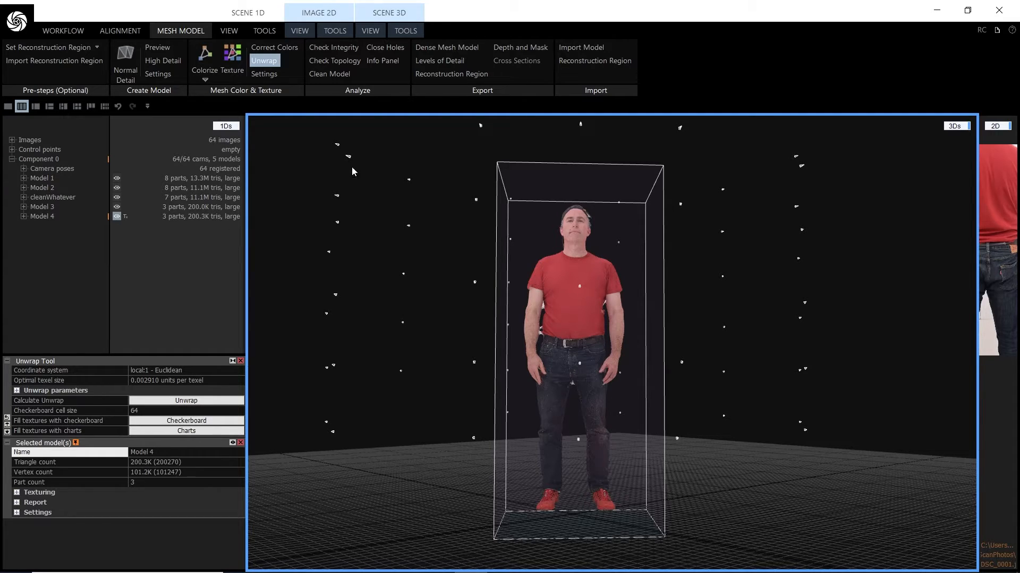
- Export Model 4 as FBX to the ScanPhotos folder with the default export settings, naming it after the existing FBX file with 2 appended
click(411, 31)
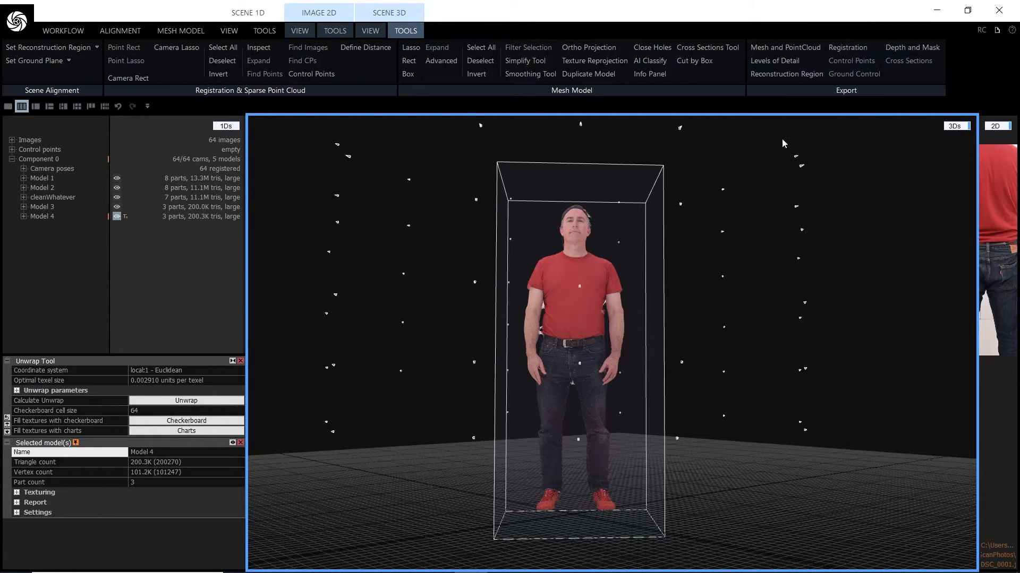
click(777, 47)
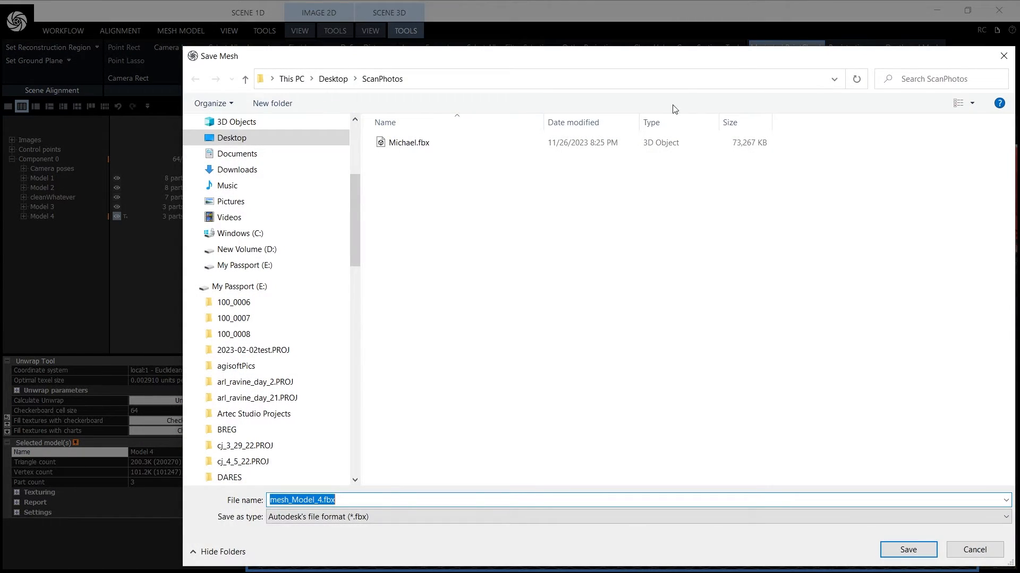
click(397, 150)
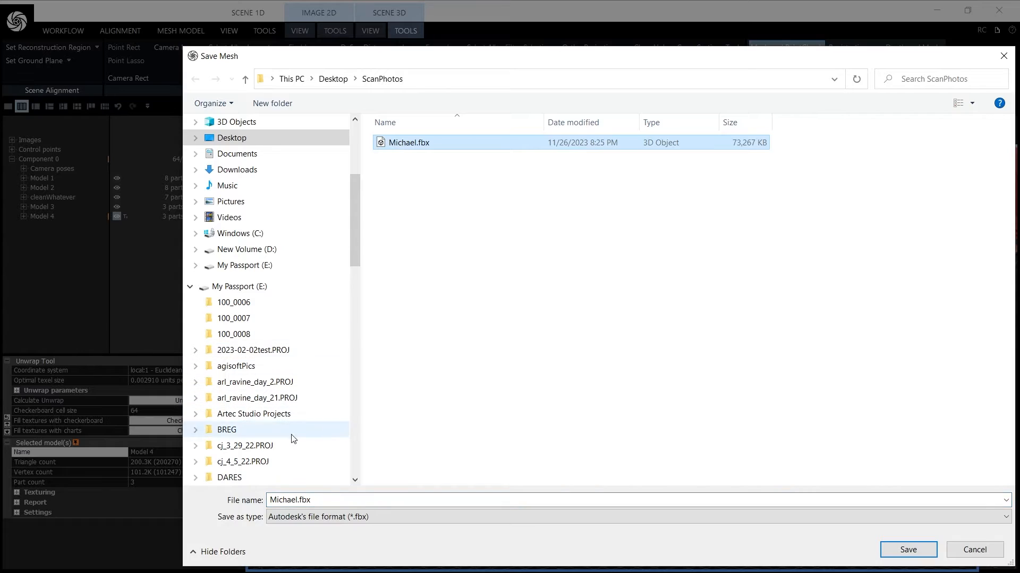
click(297, 501)
click(300, 499)
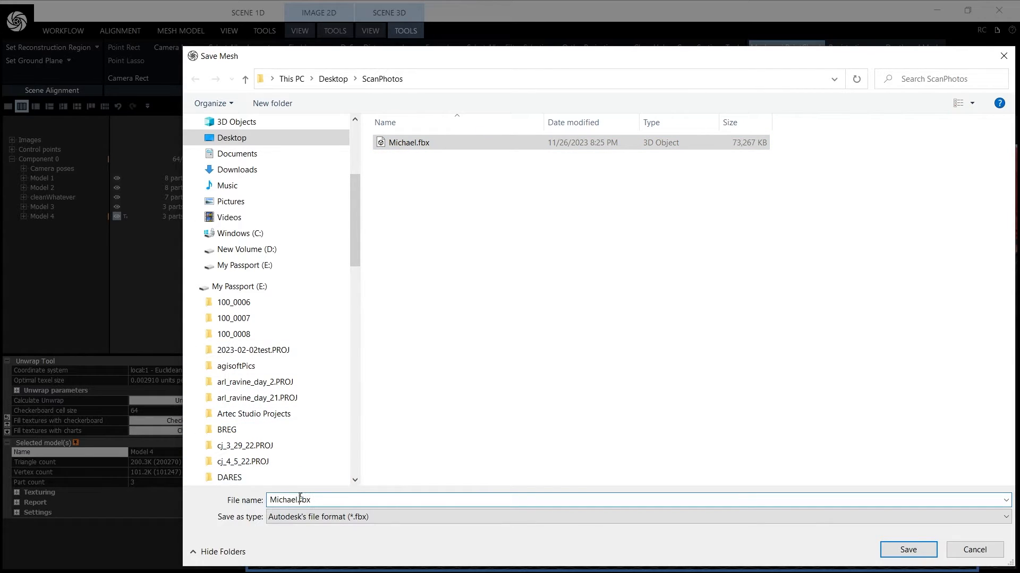
text(2)
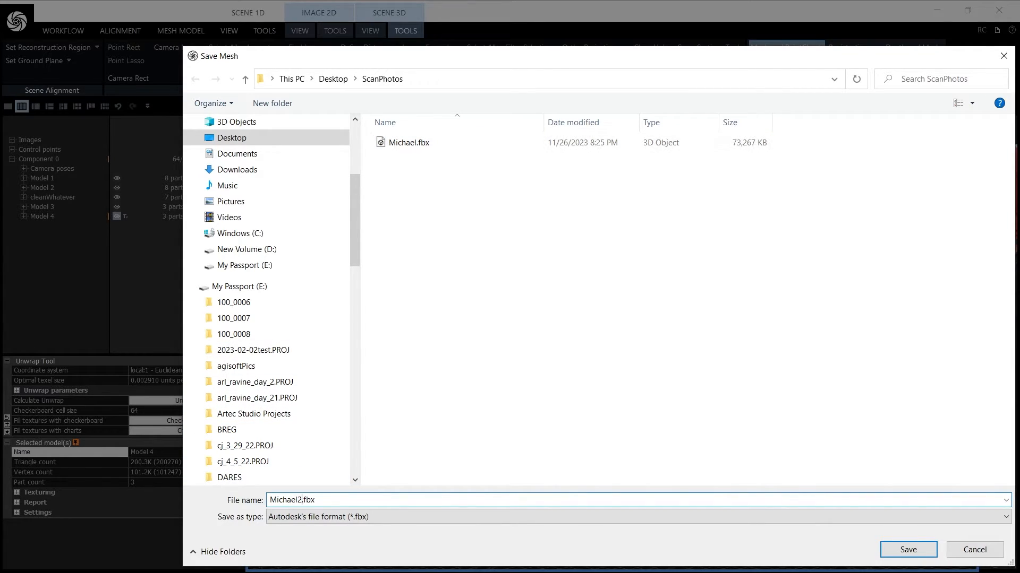
click(908, 550)
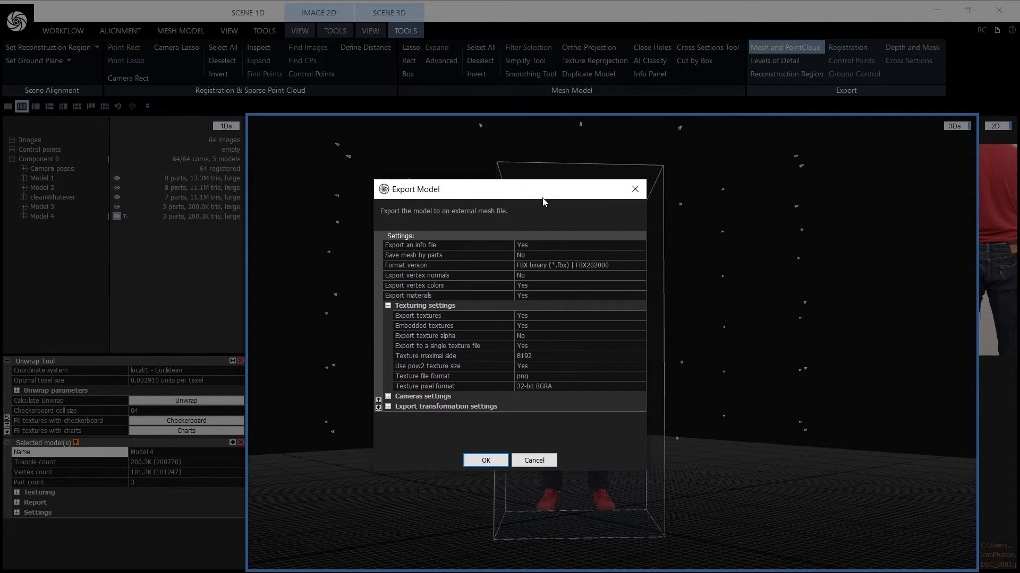
drag(543, 198, 570, 160)
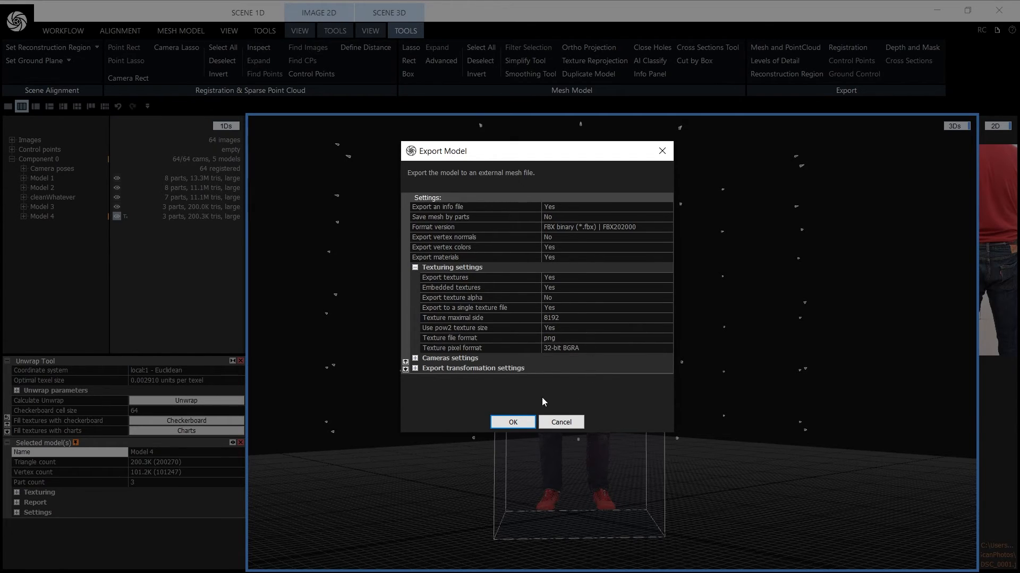
click(513, 422)
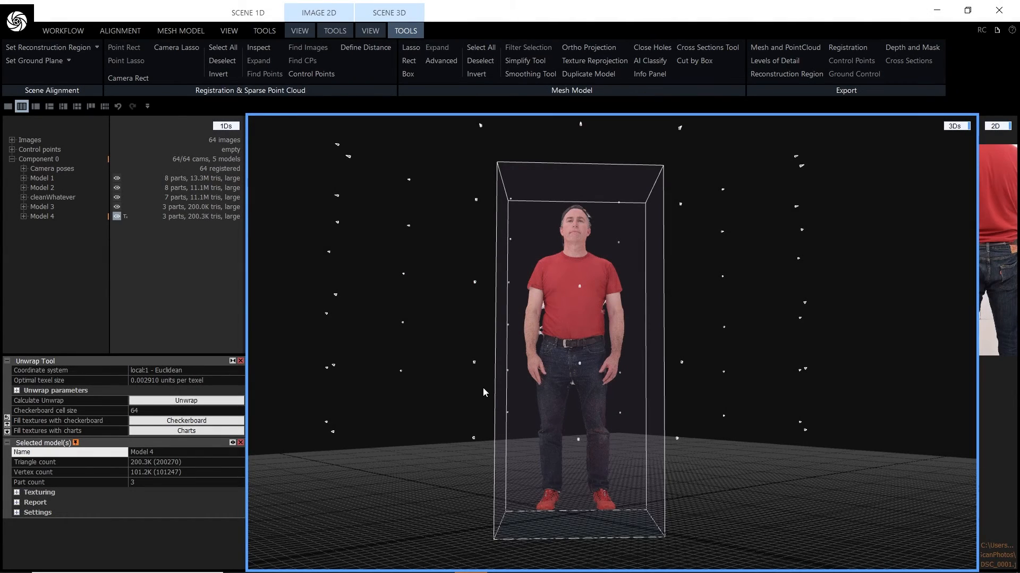
- Examine the full figure of the textured Model 4 from the front at different heights
drag(626, 317, 635, 345)
scroll(553, 264, up, 3)
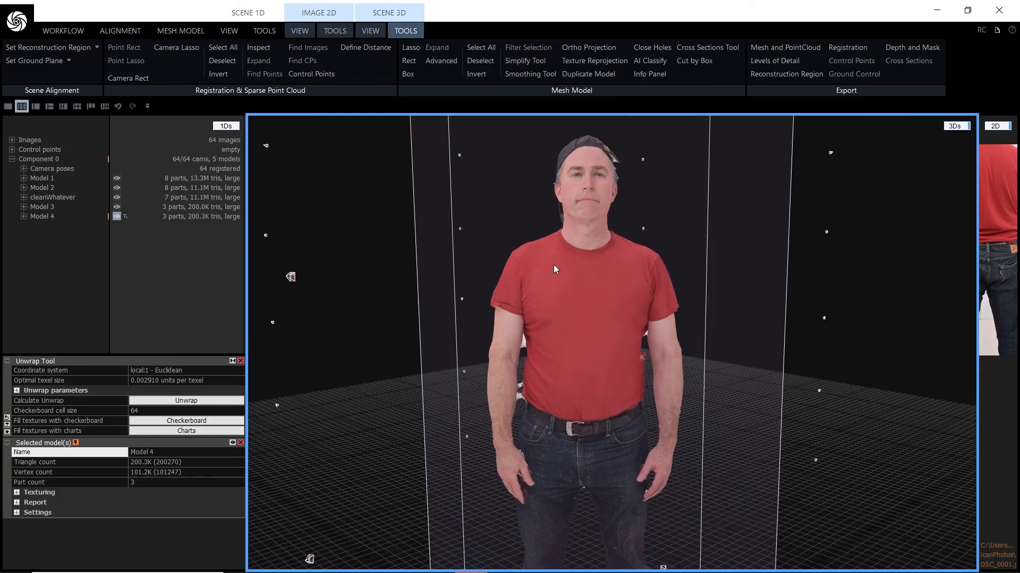
scroll(583, 259, up, 2)
drag(558, 295, 559, 183)
scroll(556, 256, down, 4)
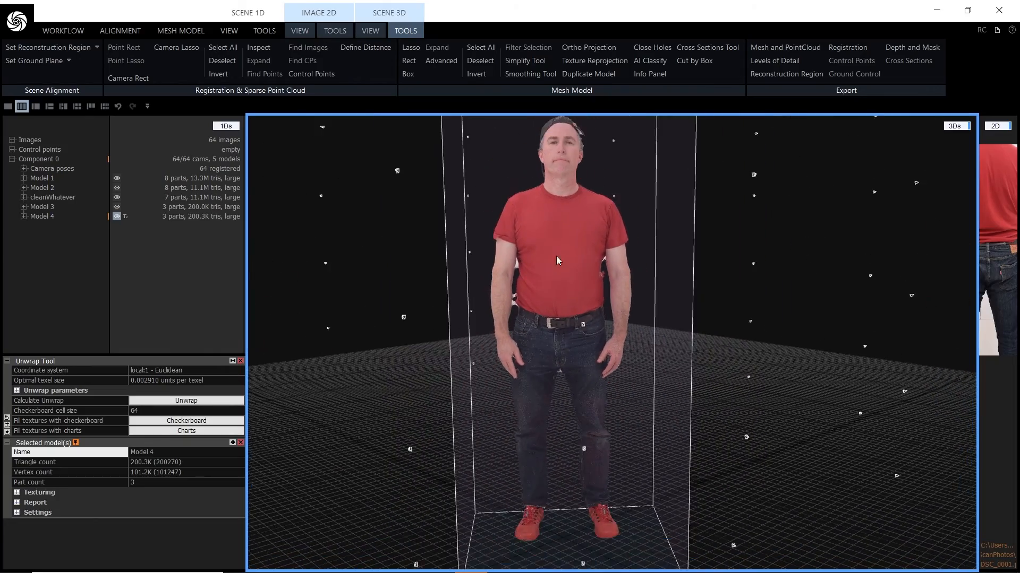
right_drag(559, 341, 539, 349)
drag(562, 223, 562, 330)
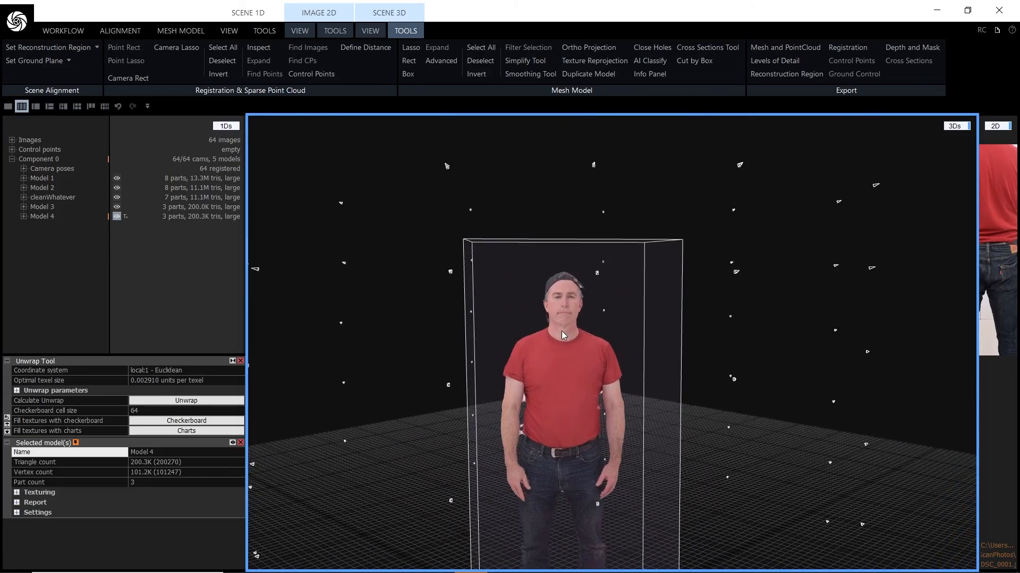
- Inspect the head and upper body of the textured Model 4 up close from the front and in profile
scroll(561, 330, up, 5)
right_drag(615, 357, 633, 329)
right_drag(606, 275, 531, 270)
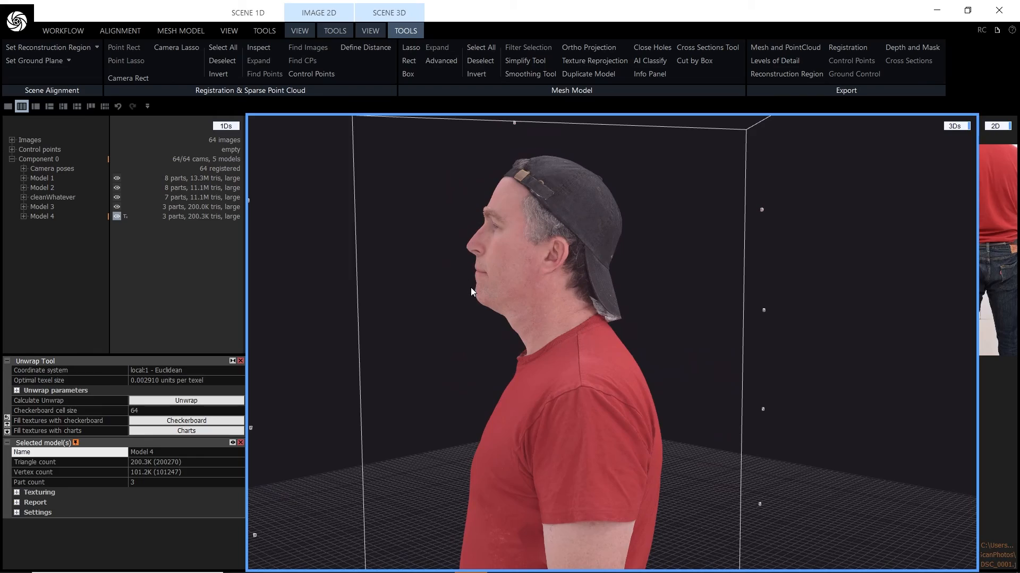
right_drag(471, 292, 645, 289)
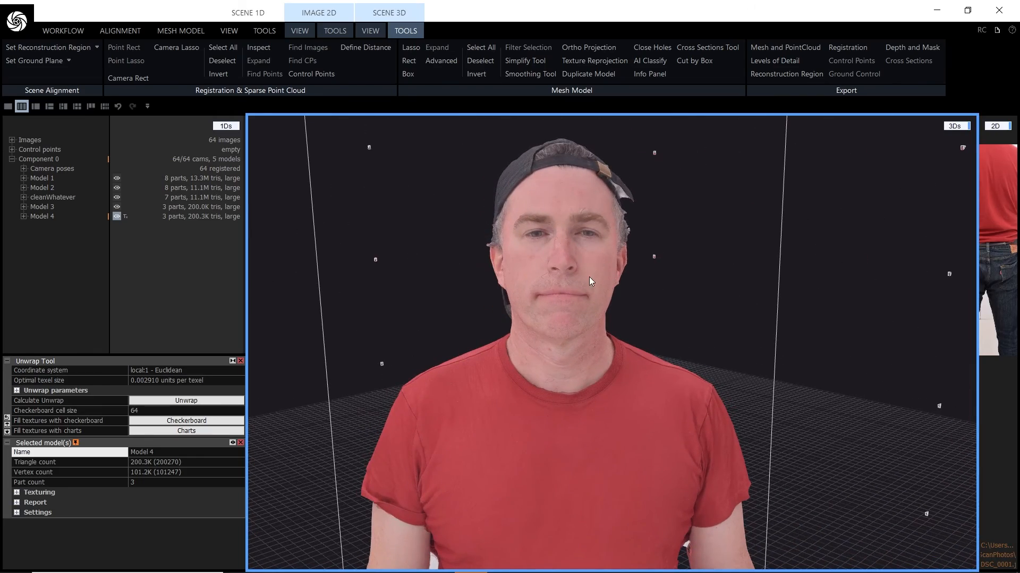
scroll(582, 372, down, 2)
right_drag(582, 371, 642, 379)
scroll(642, 379, down, 1)
drag(614, 444, 632, 369)
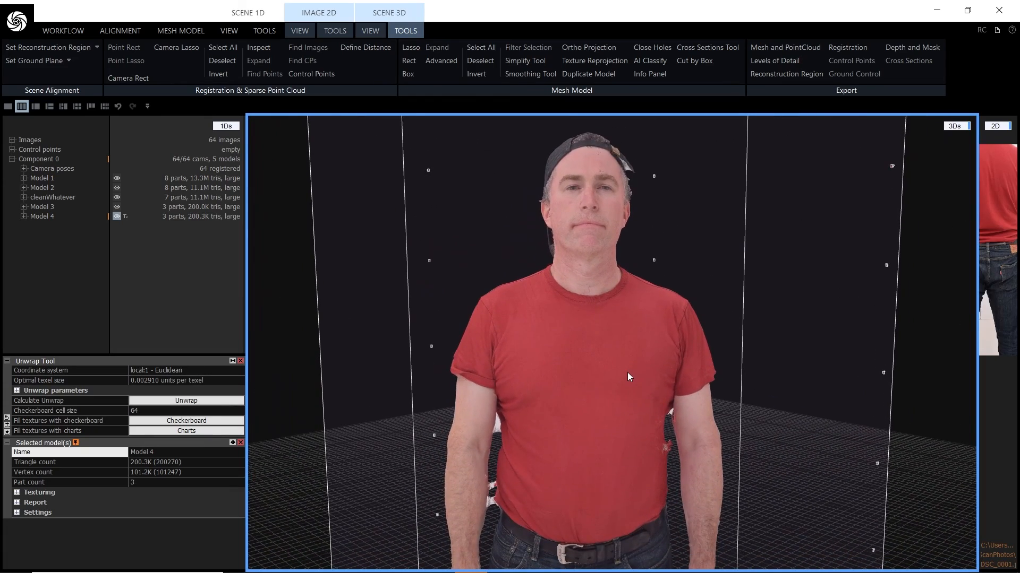
scroll(627, 372, down, 1)
scroll(621, 365, up, 3)
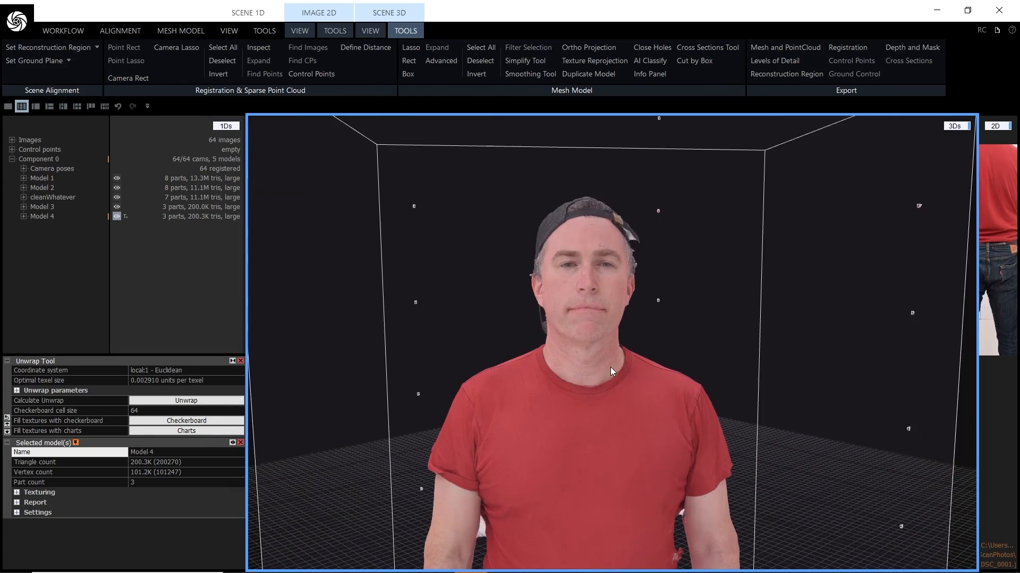
right_drag(610, 367, 669, 364)
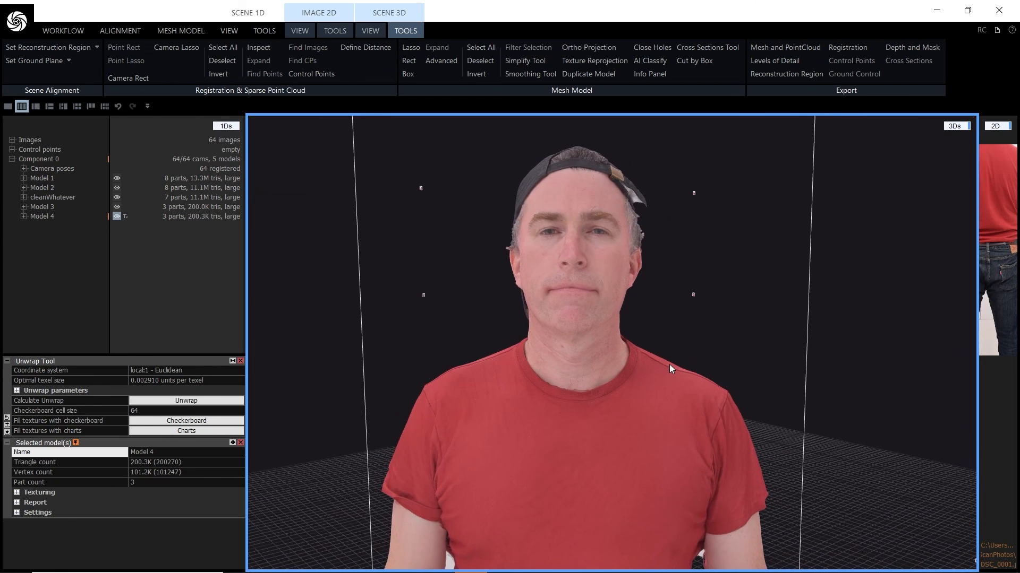